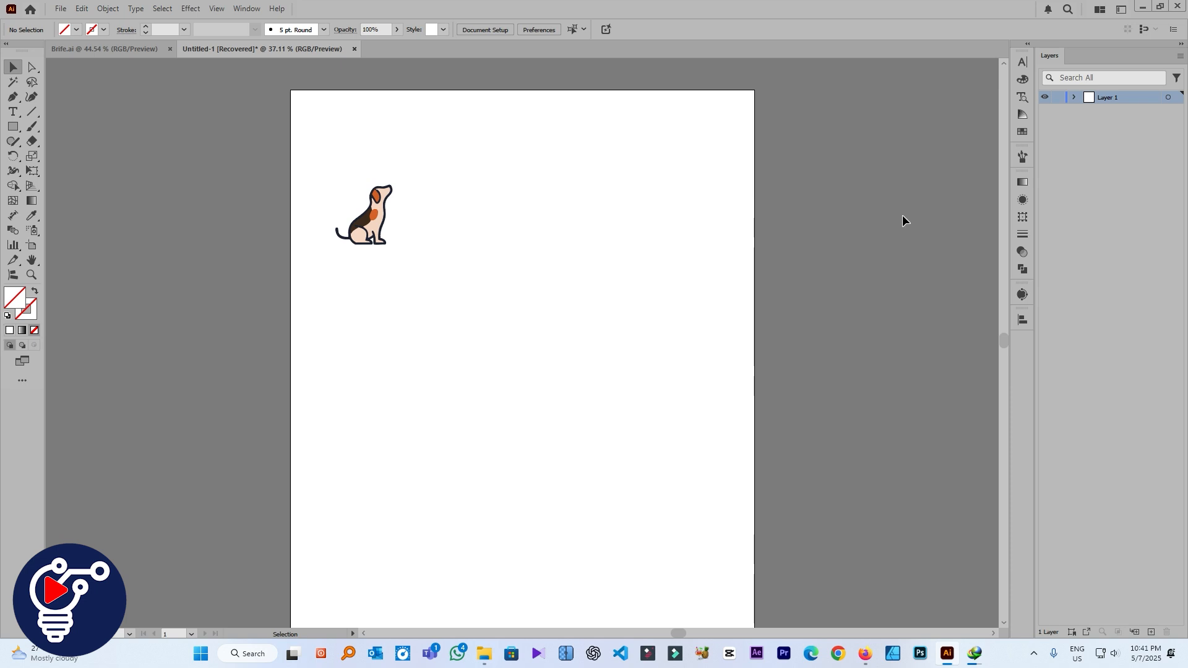
Enlarge the dog illustration proportionally to about 472 × 498 px and place it in the upper-left part of the artboard
{"action": "left_click_drag", "start_coordinate": [470, 274], "coordinate": [352, 177]}
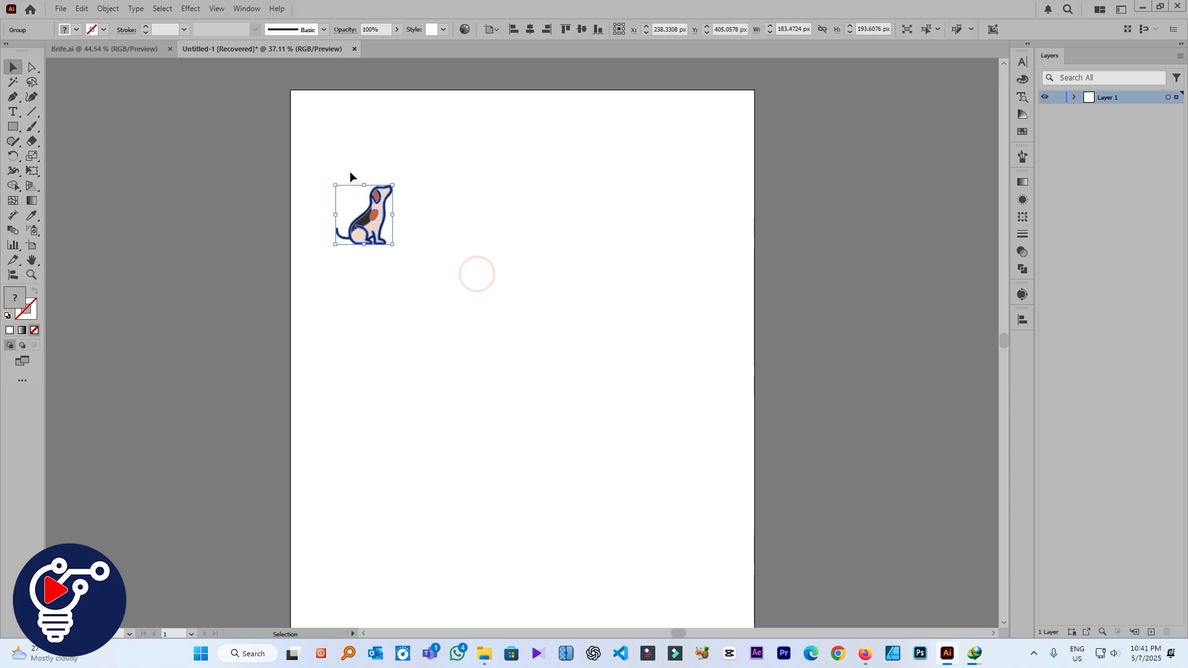
{"action": "left_click", "coordinate": [416, 220]}
{"action": "left_click_drag", "start_coordinate": [423, 268], "coordinate": [357, 204]}
{"action": "left_click_drag", "start_coordinate": [393, 245], "coordinate": [469, 318]}
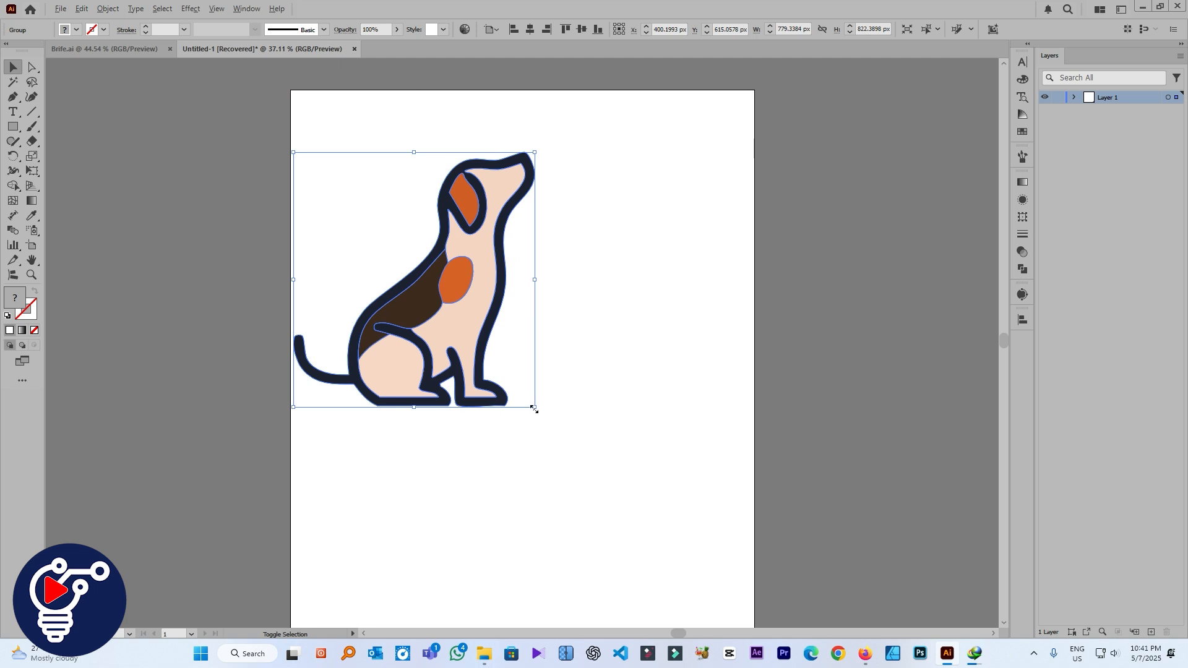
{"action": "left_click_drag", "start_coordinate": [534, 407], "coordinate": [501, 367]}
{"action": "left_click", "coordinate": [591, 379]}
{"action": "left_click_drag", "start_coordinate": [440, 298], "coordinate": [428, 280]}
{"action": "left_click", "coordinate": [504, 313]}
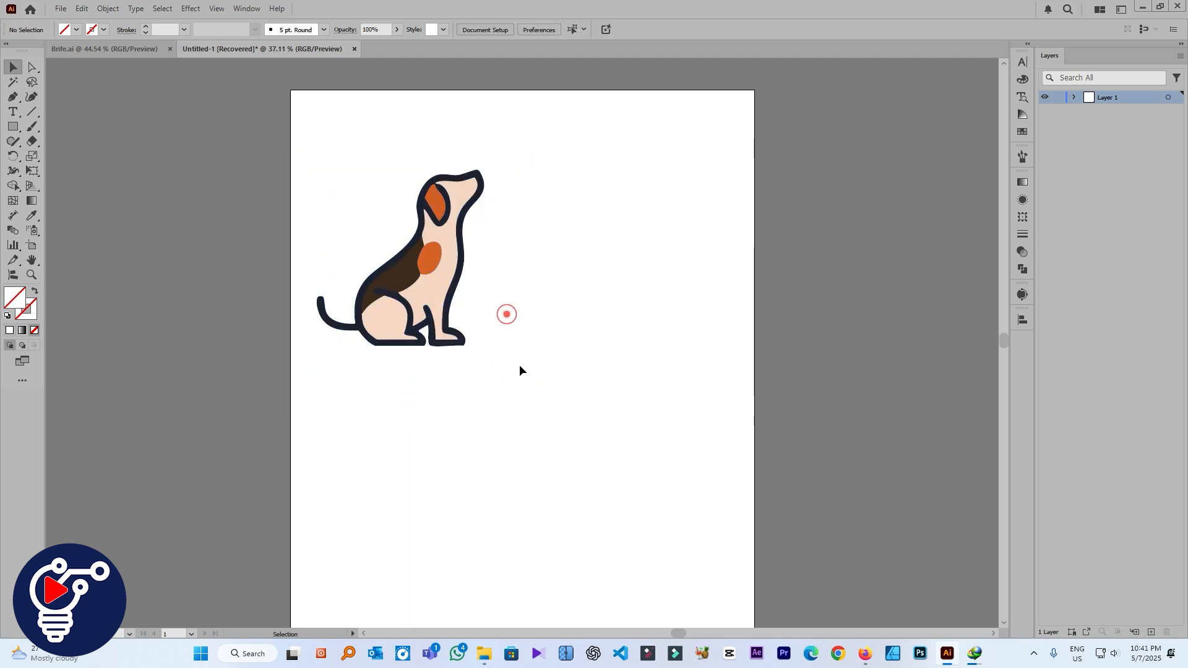
{"action": "left_click_drag", "start_coordinate": [512, 377], "coordinate": [359, 204]}
{"action": "left_click_drag", "start_coordinate": [488, 350], "coordinate": [481, 338]}
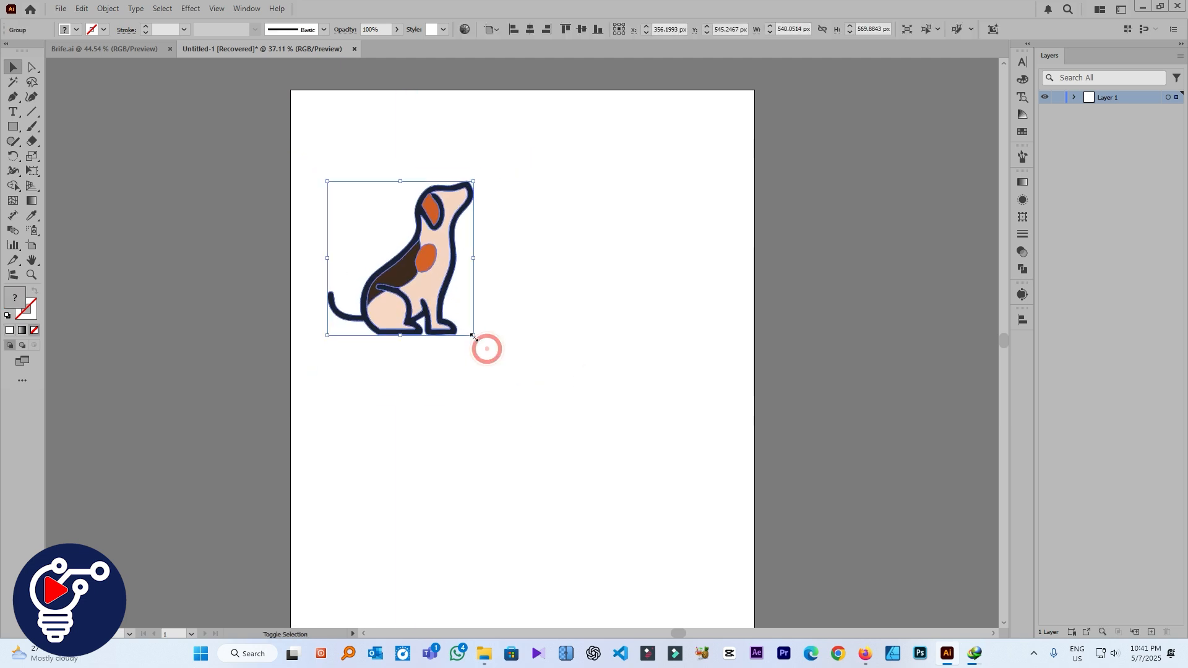
{"action": "left_click", "coordinate": [551, 313]}
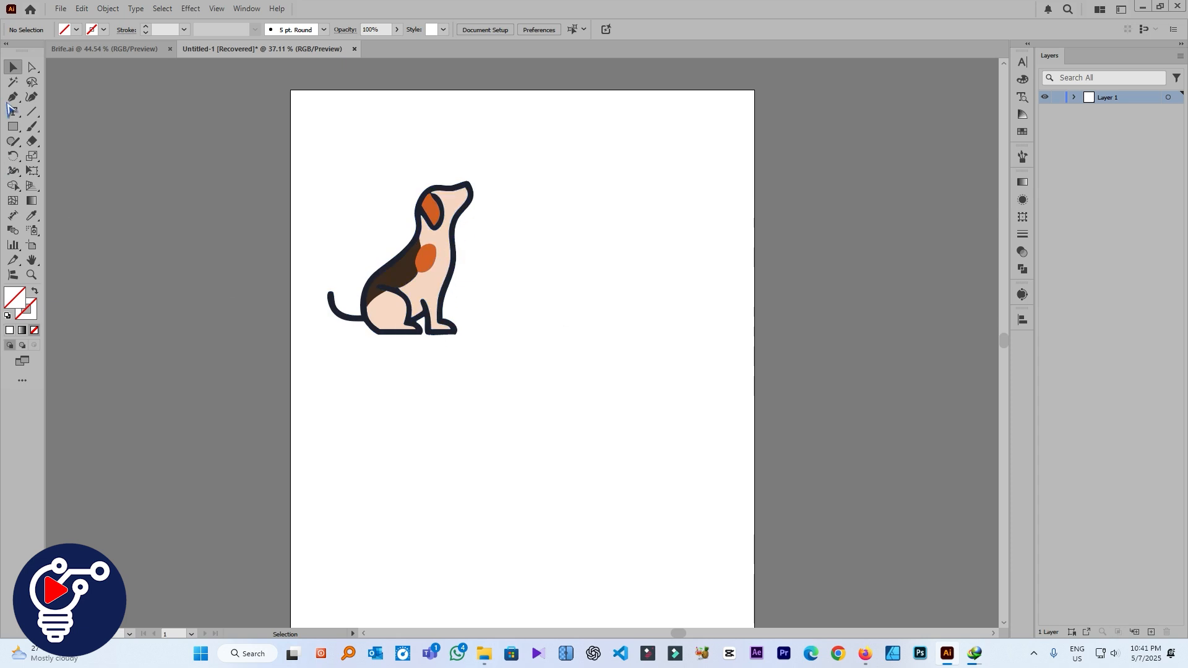
Draw a closed Pen tool path of about 814 × 574 px whose left edge follows the dog's front contour
{"action": "left_click", "coordinate": [14, 126]}
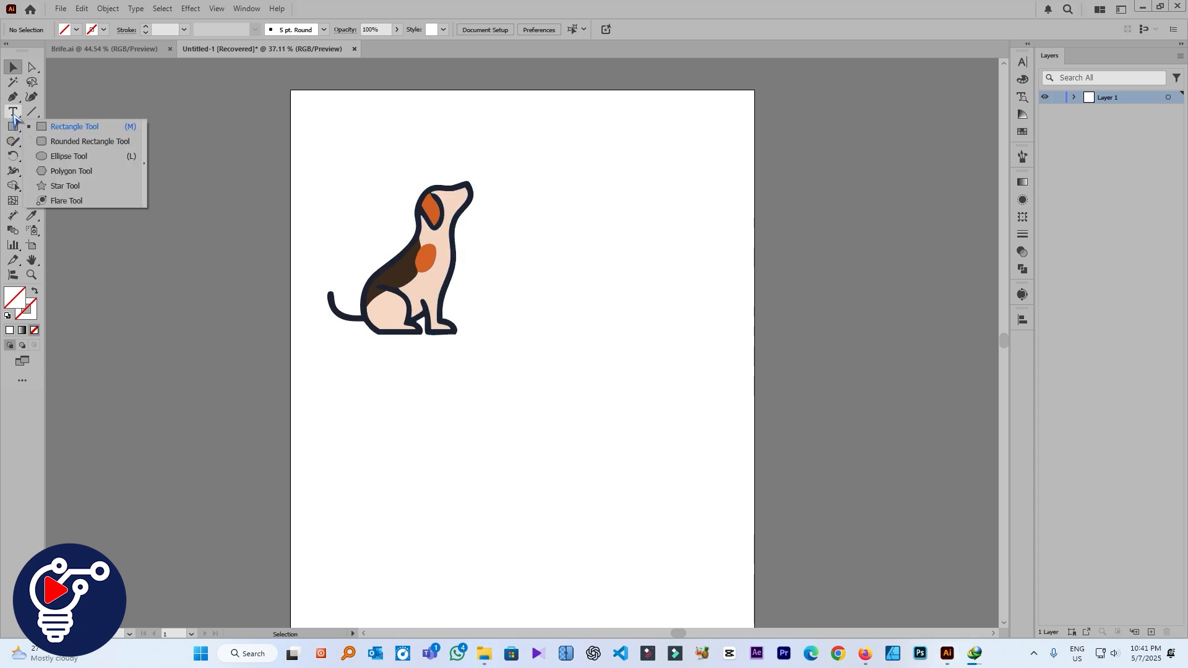
{"action": "left_click", "coordinate": [13, 97]}
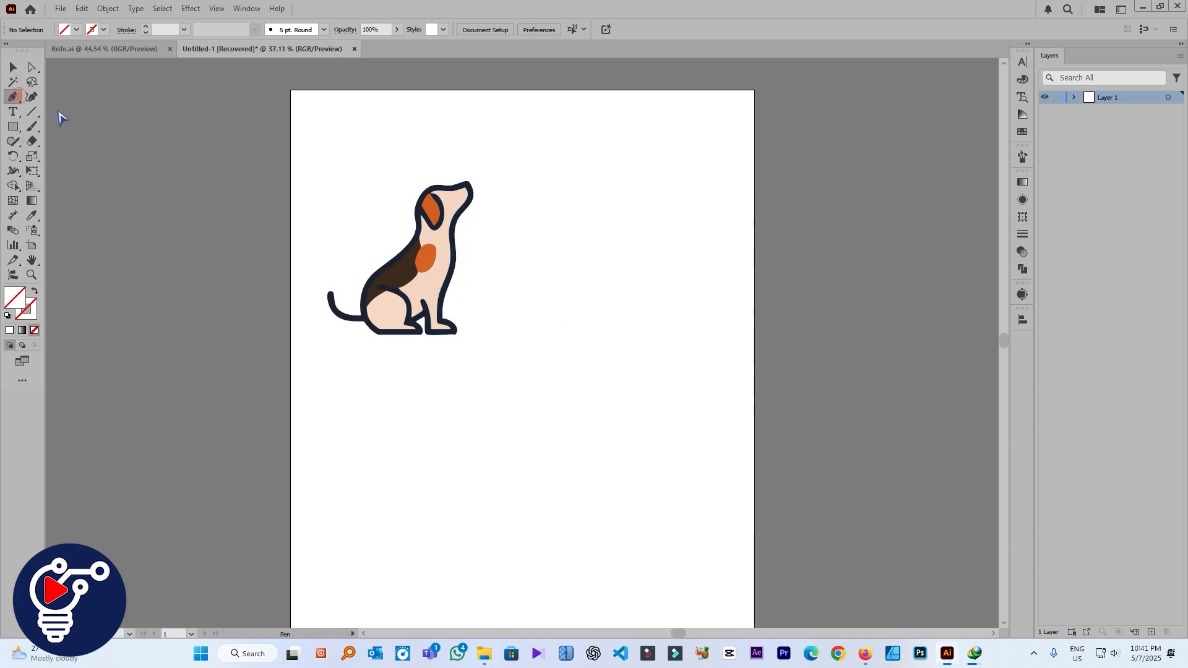
{"action": "left_click", "coordinate": [473, 177]}
{"action": "left_click_drag", "start_coordinate": [468, 221], "coordinate": [455, 235]}
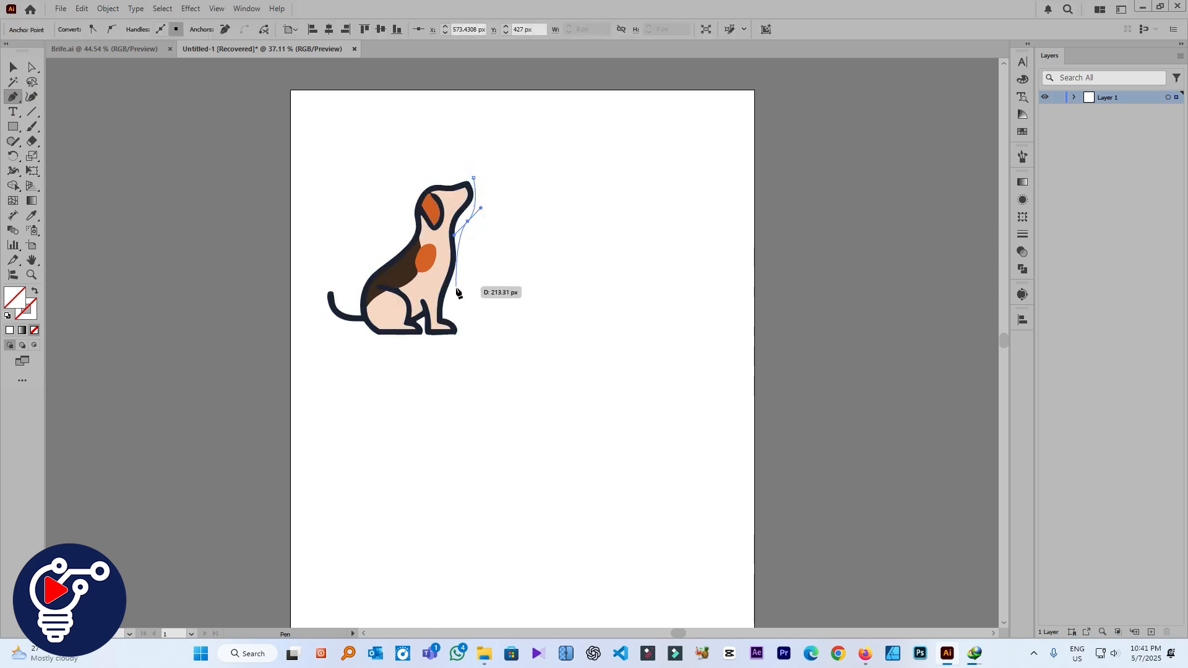
{"action": "left_click_drag", "start_coordinate": [456, 291], "coordinate": [448, 300]}
{"action": "left_click", "coordinate": [449, 327]}
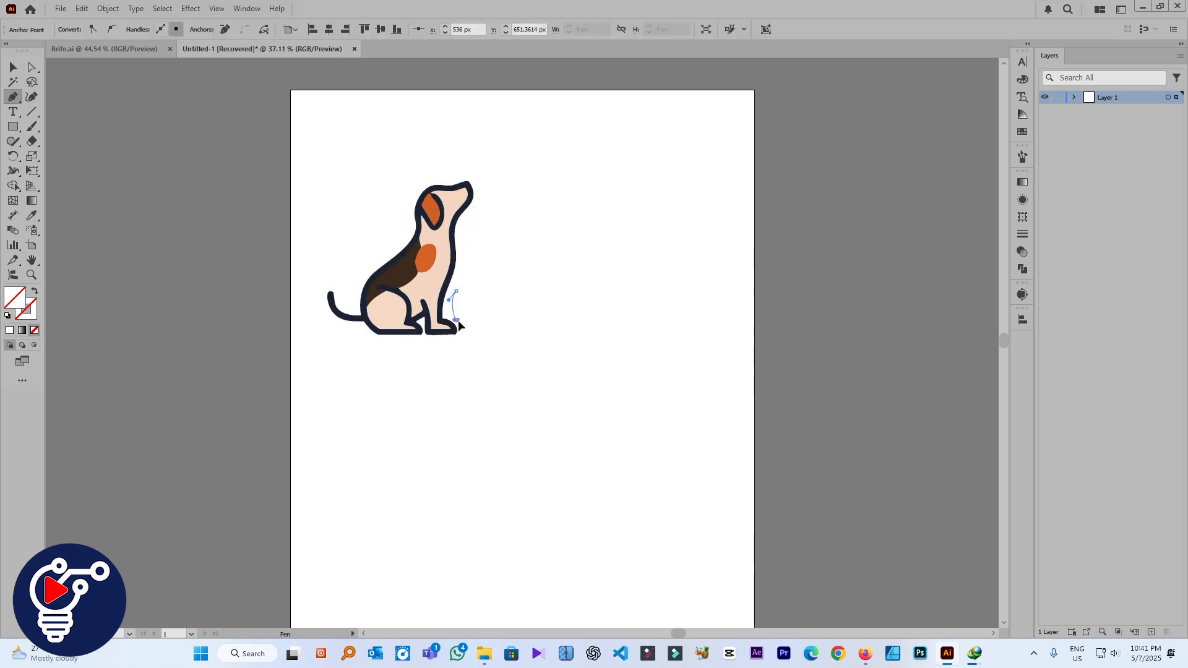
{"action": "left_click", "coordinate": [697, 344]}
{"action": "left_click", "coordinate": [704, 167]}
{"action": "left_click", "coordinate": [474, 178]}
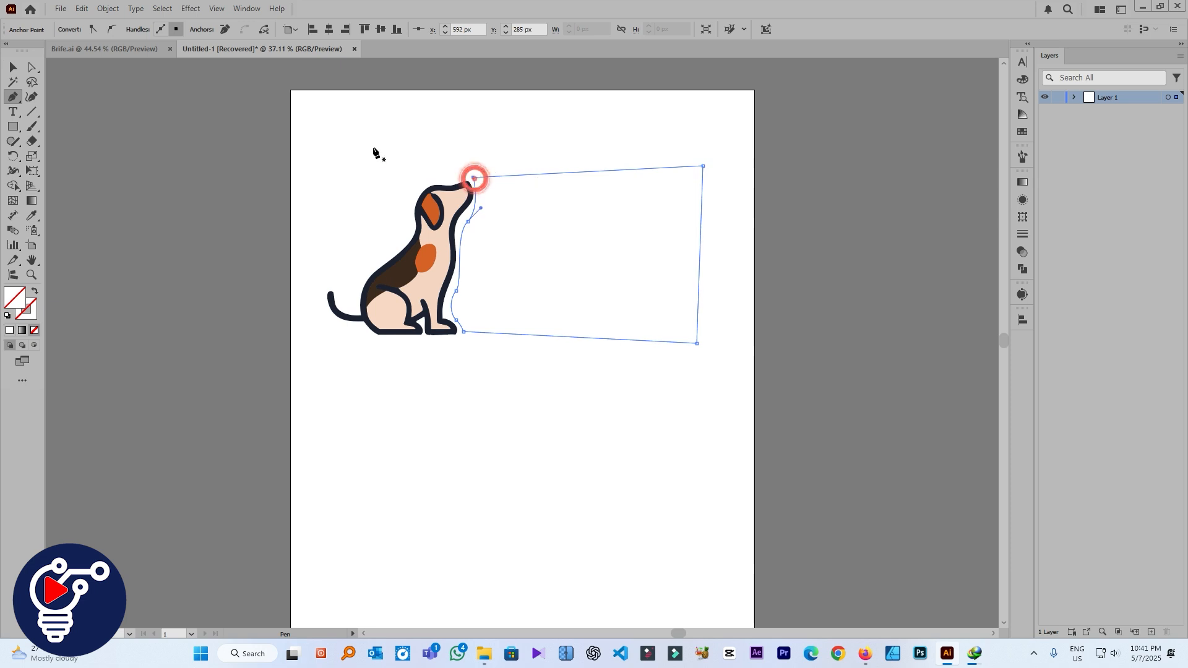
{"action": "left_click", "coordinate": [13, 112]}
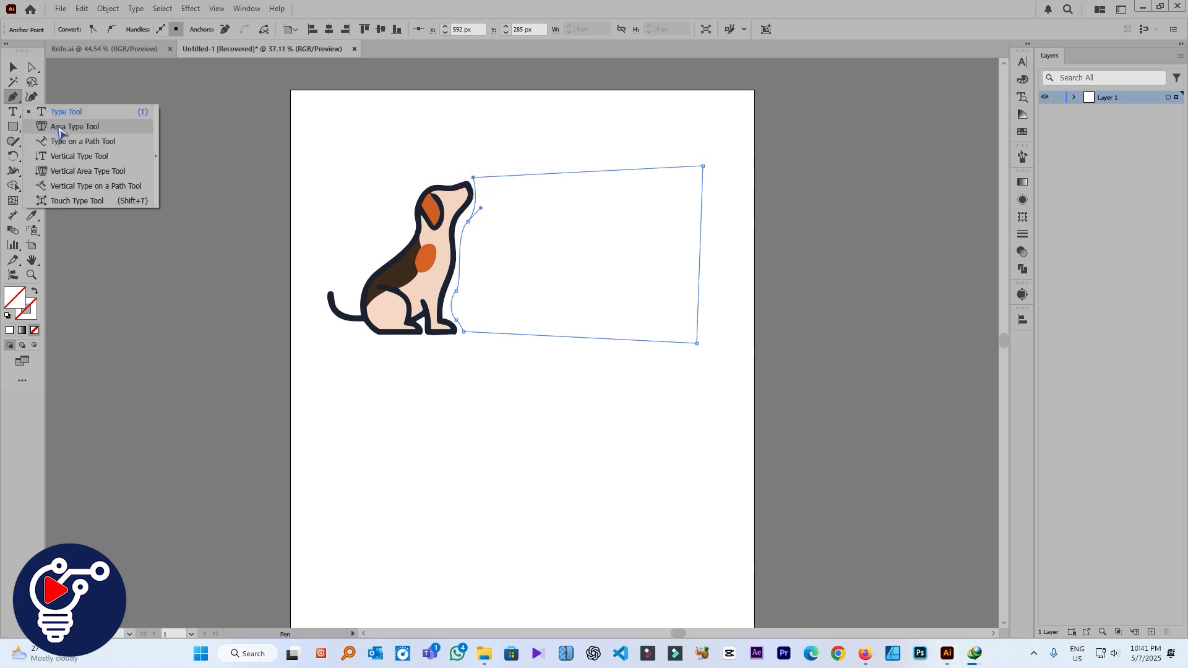
{"action": "left_click", "coordinate": [70, 109]}
{"action": "left_click", "coordinate": [572, 235]}
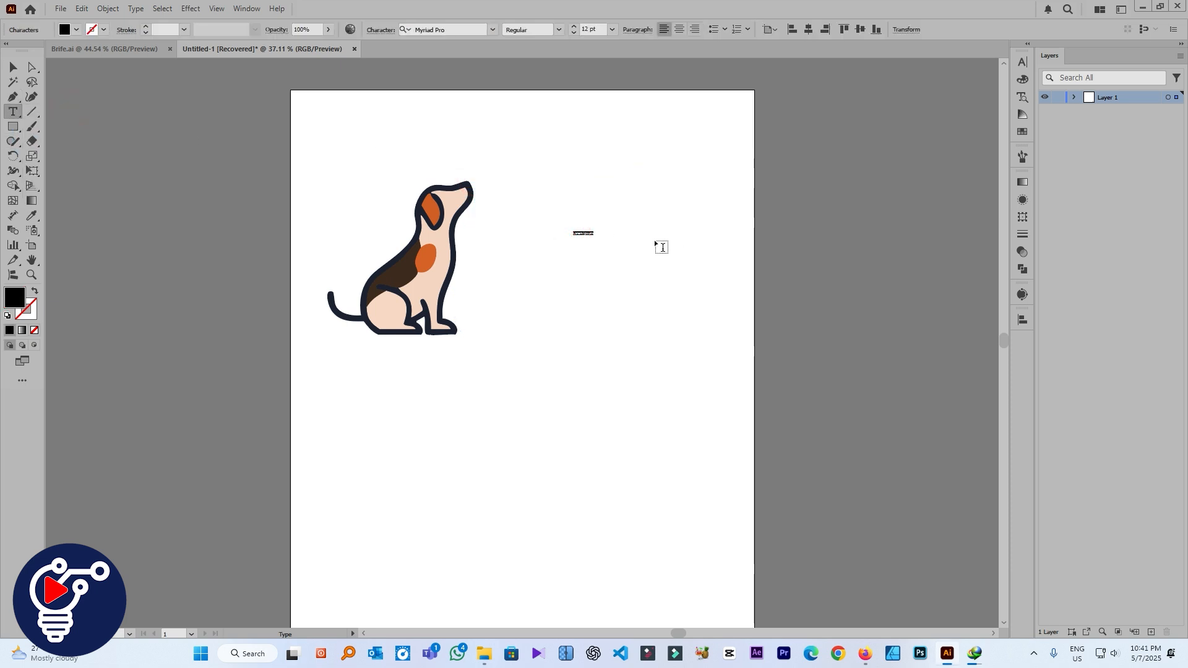
{"action": "key", "text": "ctrl+z"}
Fill the closed path beside the dog with horizontal placeholder area text and deselect it
{"action": "left_click", "coordinate": [12, 112]}
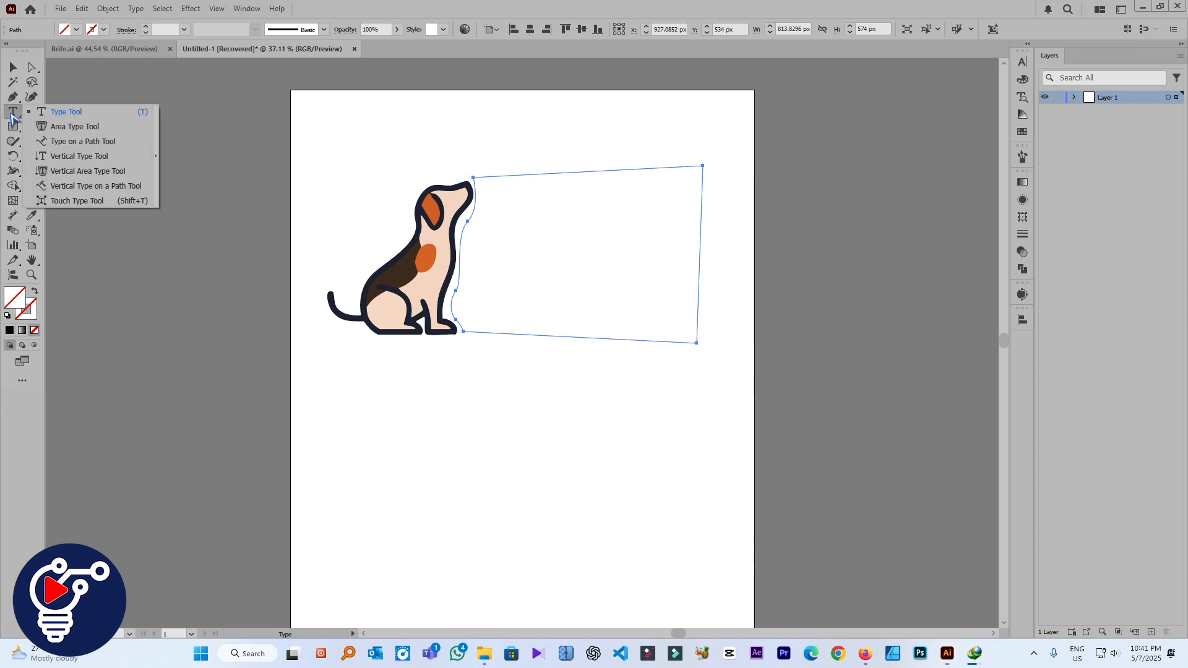
{"action": "left_click", "coordinate": [102, 172]}
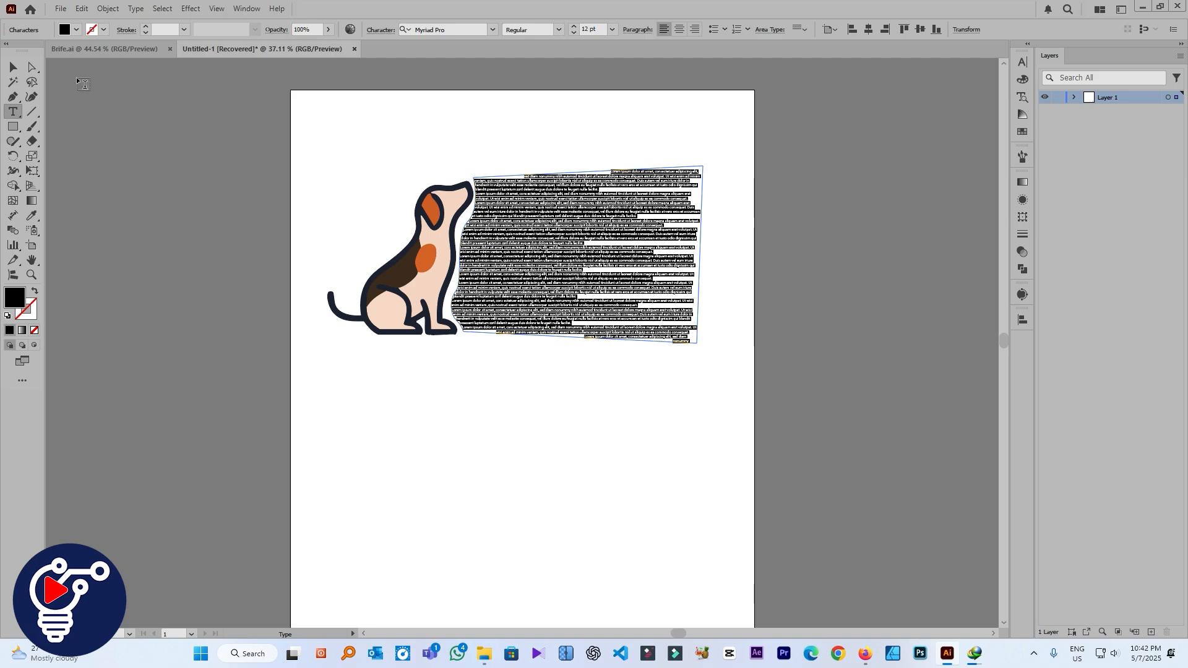
{"action": "left_click", "coordinate": [13, 67]}
{"action": "left_click", "coordinate": [456, 127]}
Check how the text follows the dog's contour and duplicate the dog into the lower-right part of the artboard
{"action": "scroll", "coordinate": [471, 196], "scroll_direction": "up", "scroll_amount": 4, "text": "alt"}
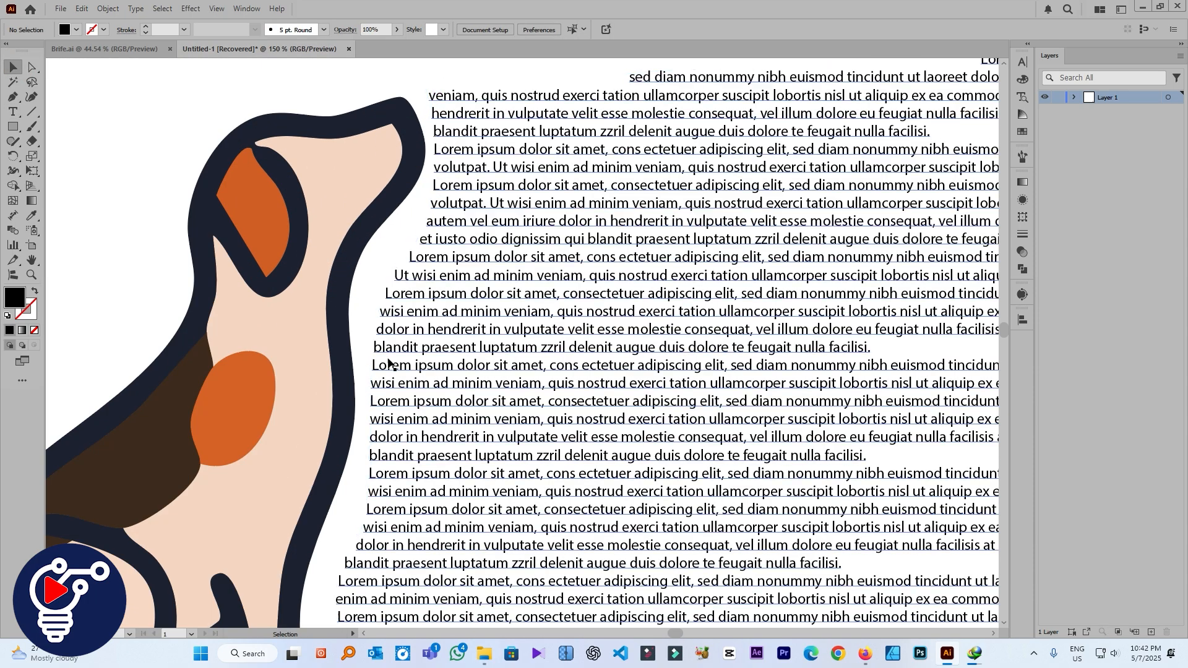
{"action": "scroll", "coordinate": [388, 364], "scroll_direction": "down", "scroll_amount": 3, "text": "alt"}
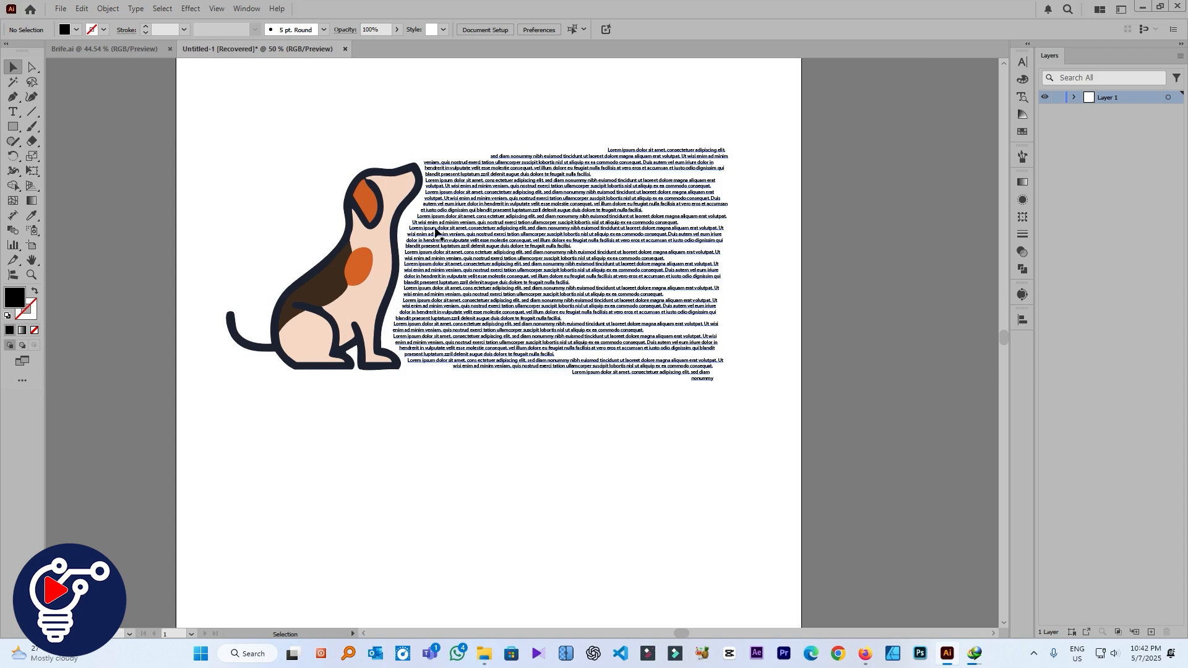
{"action": "scroll", "coordinate": [460, 157], "scroll_direction": "up", "scroll_amount": 4, "text": "alt"}
{"action": "scroll", "coordinate": [518, 151], "scroll_direction": "down", "scroll_amount": 6, "text": "alt"}
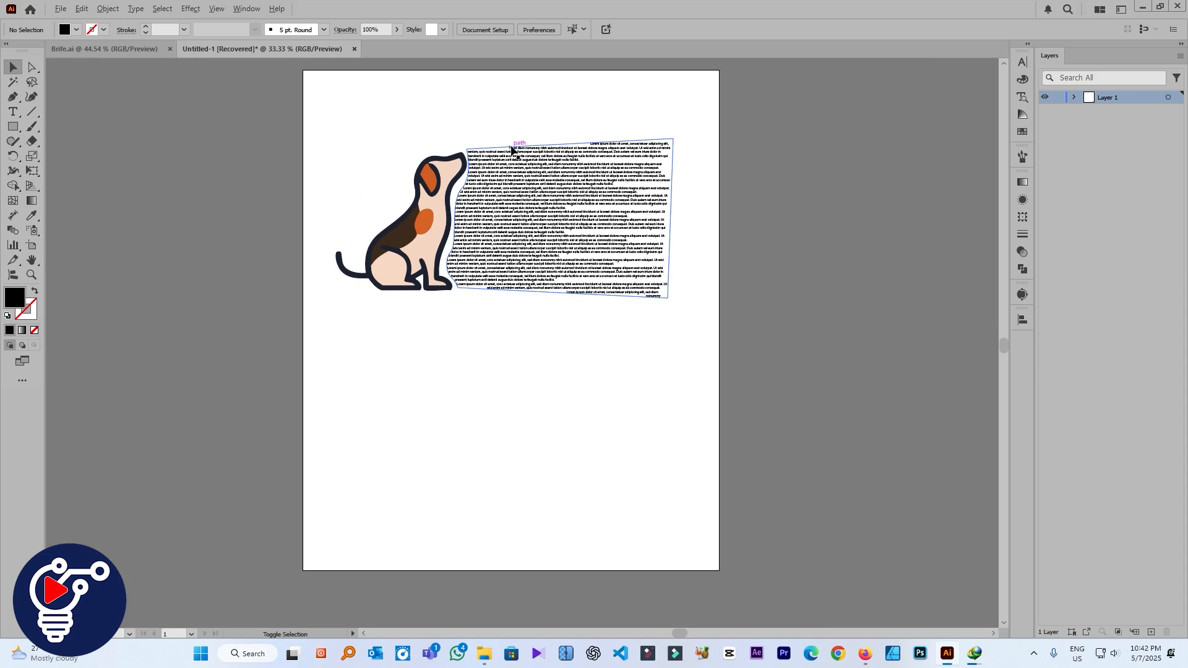
{"action": "left_click", "coordinate": [546, 193]}
{"action": "left_click_drag", "start_coordinate": [415, 262], "coordinate": [589, 482]}
Reflect the duplicated dog across the vertical axis and shift it slightly toward the artboard's lower-right corner
{"action": "right_click", "coordinate": [601, 480]}
{"action": "left_click", "coordinate": [723, 371]}
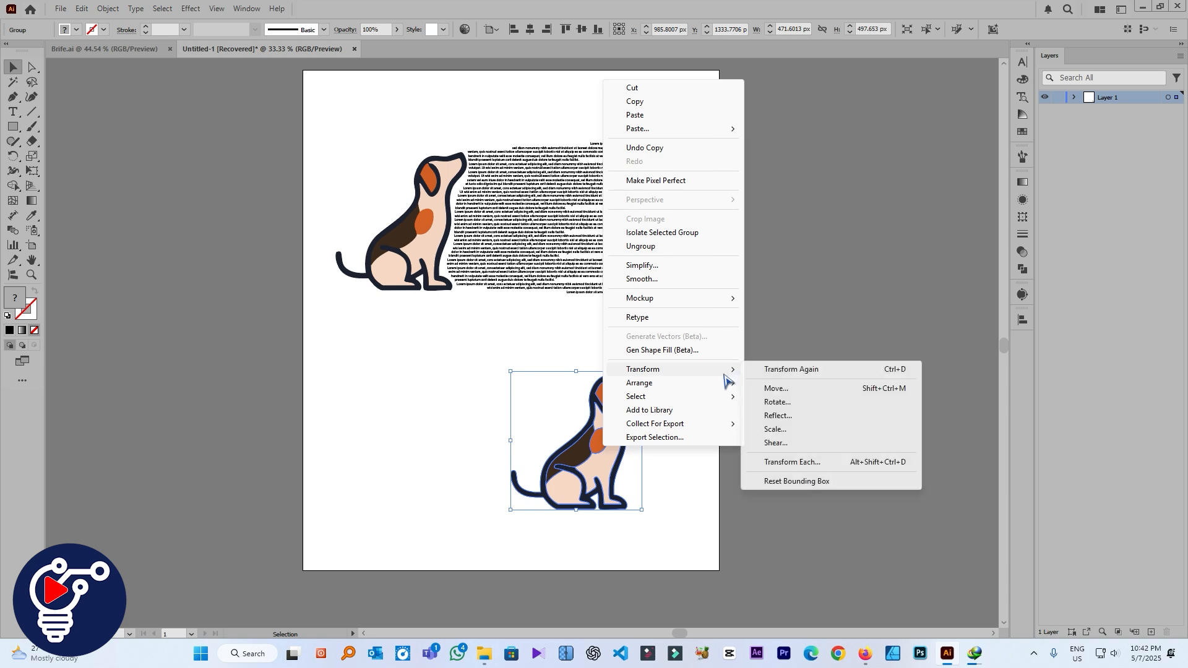
{"action": "left_click", "coordinate": [825, 418]}
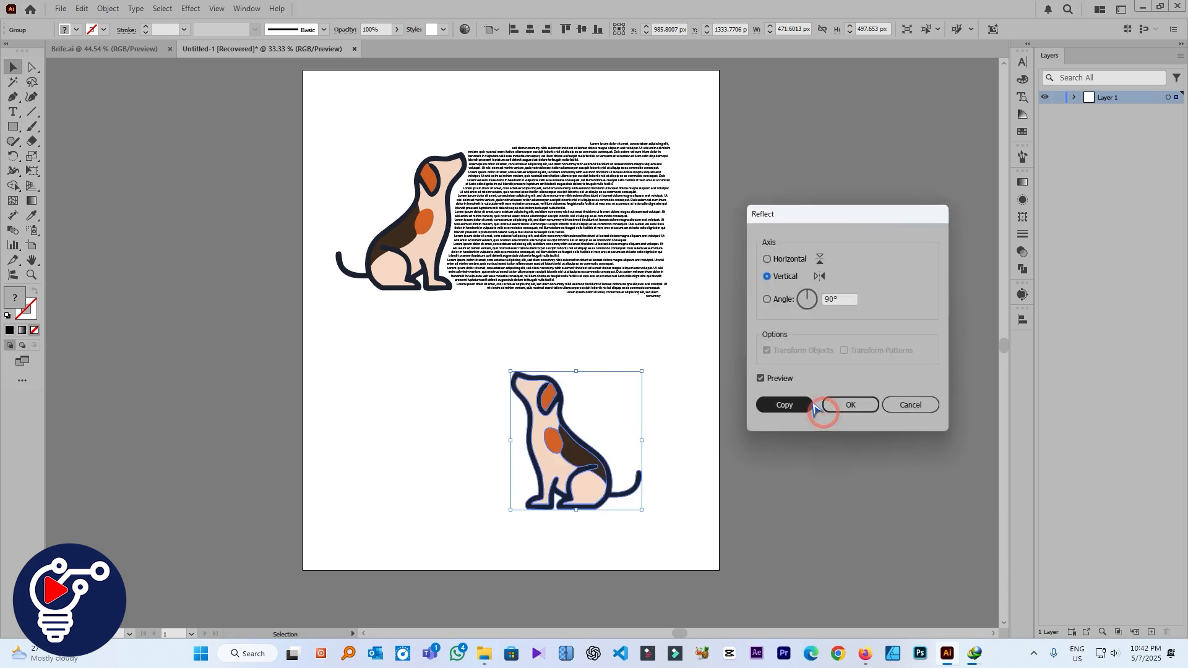
{"action": "left_click", "coordinate": [836, 406]}
{"action": "left_click", "coordinate": [721, 420]}
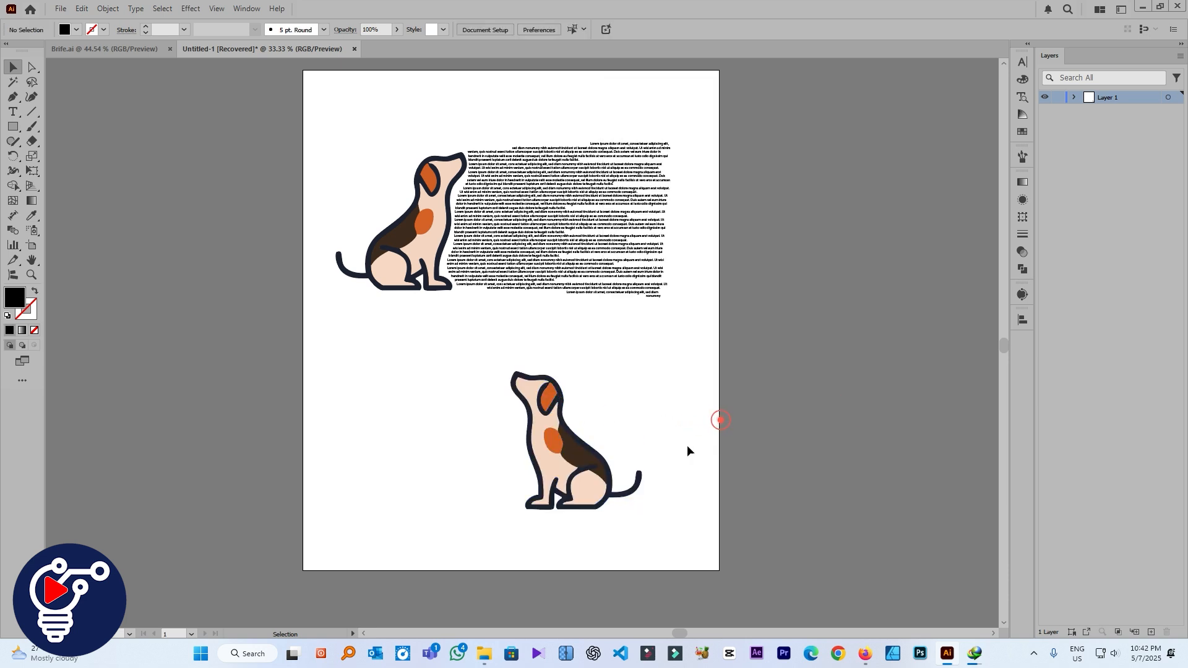
{"action": "left_click", "coordinate": [514, 425]}
{"action": "left_click_drag", "start_coordinate": [589, 447], "coordinate": [622, 458]}
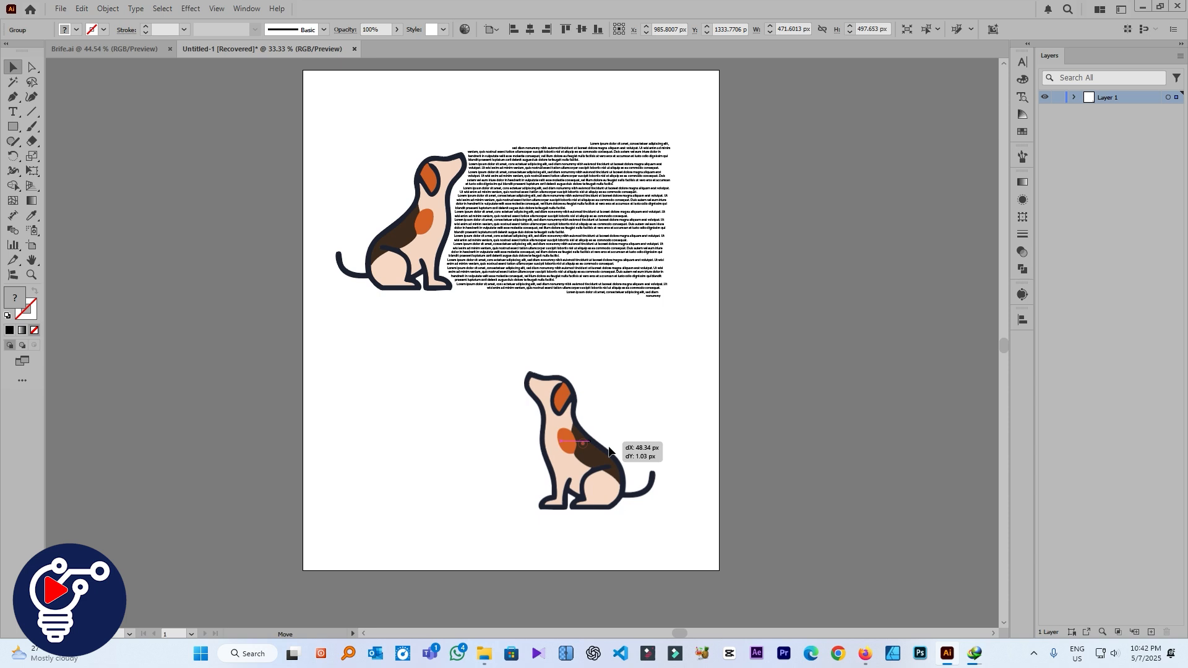
{"action": "left_click", "coordinate": [469, 411]}
Create a rectangular area of placeholder text left of the lower dog and position it slightly overlapping the dog's snout
{"action": "left_click", "coordinate": [13, 126]}
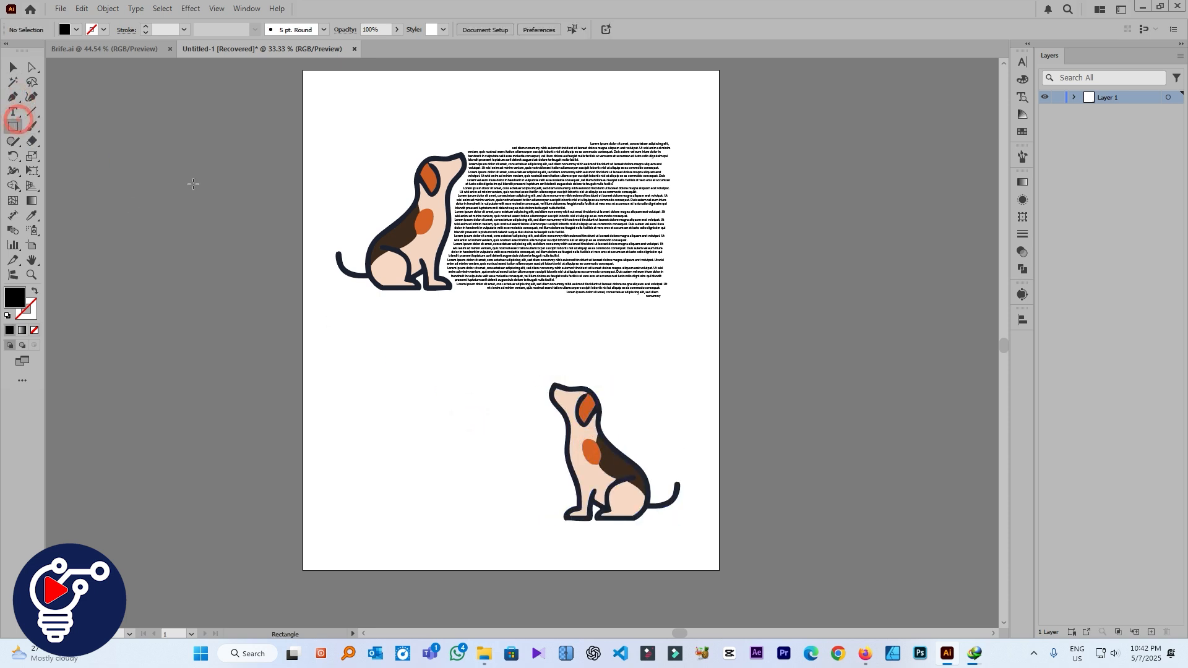
{"action": "left_click", "coordinate": [13, 112]}
{"action": "left_click_drag", "start_coordinate": [375, 378], "coordinate": [584, 533]}
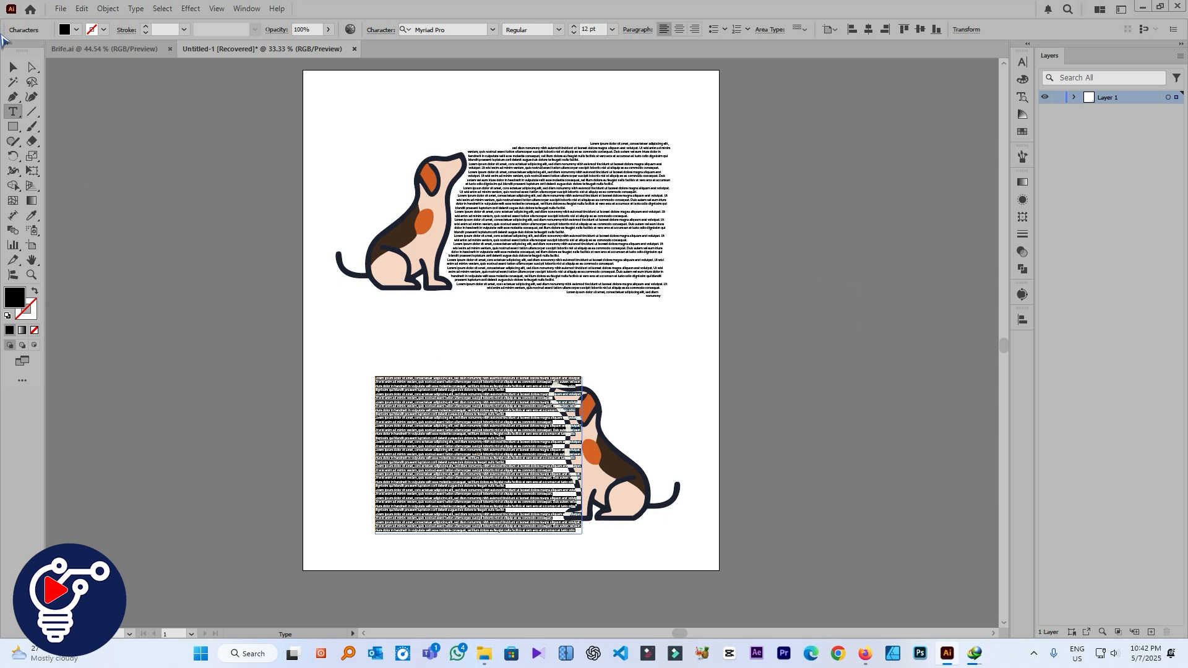
{"action": "left_click", "coordinate": [13, 67]}
{"action": "left_click", "coordinate": [377, 270]}
{"action": "left_click_drag", "start_coordinate": [430, 409], "coordinate": [410, 396]}
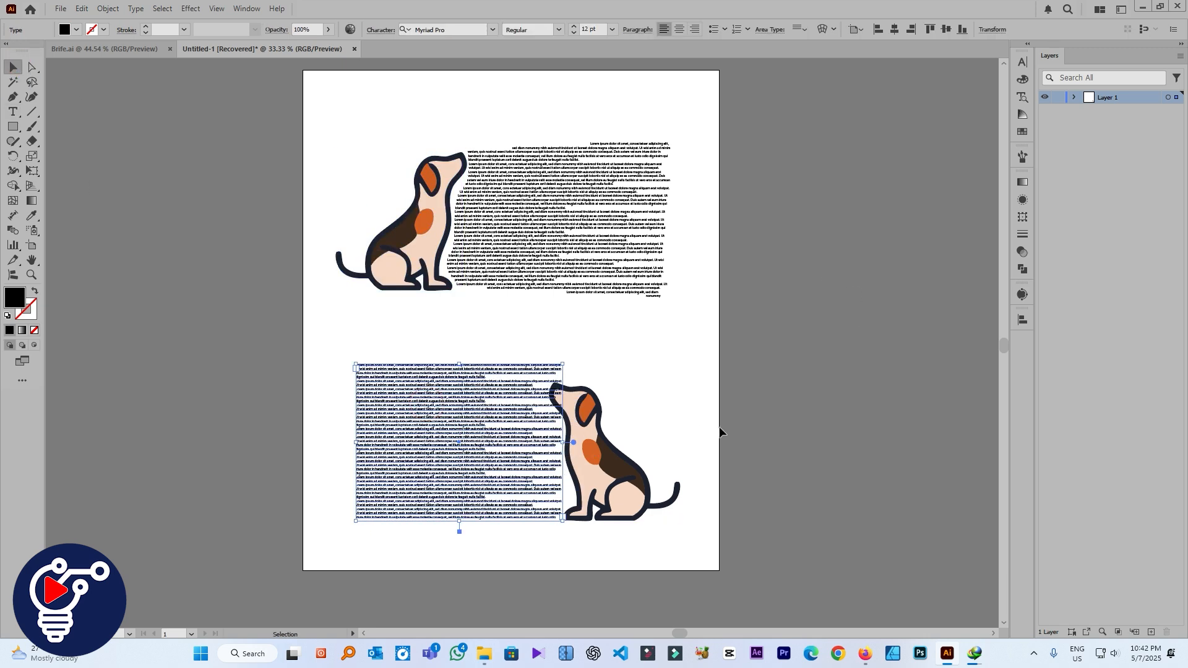
{"action": "left_click_drag", "start_coordinate": [720, 428], "coordinate": [466, 410]}
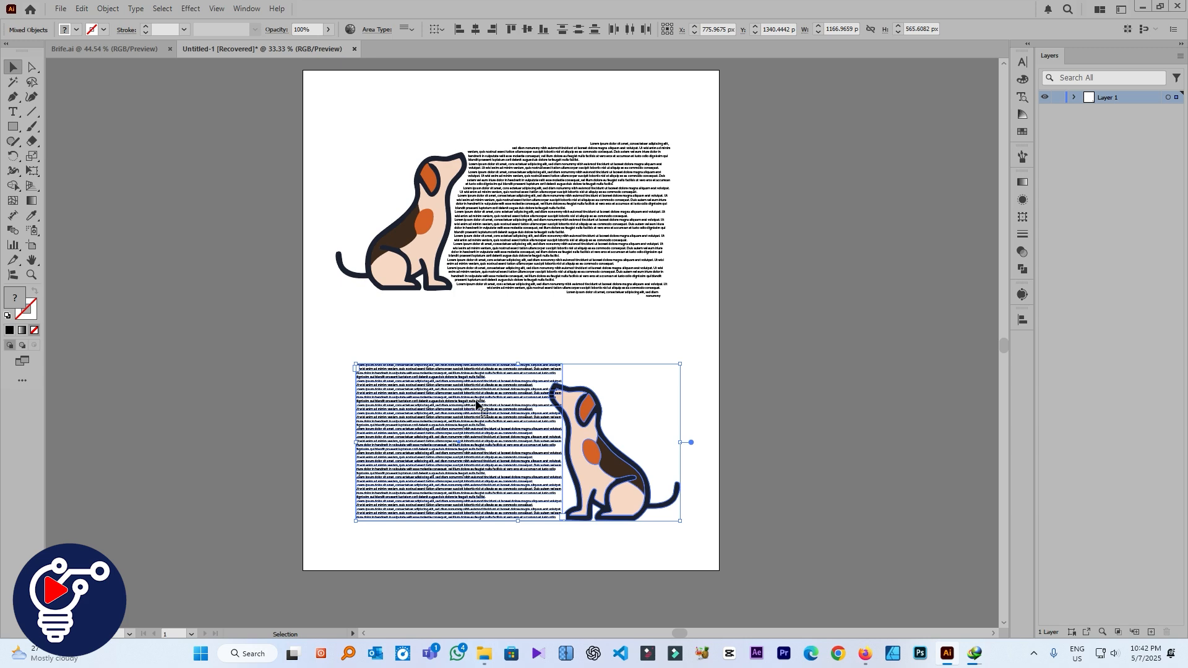
{"action": "left_click", "coordinate": [674, 425]}
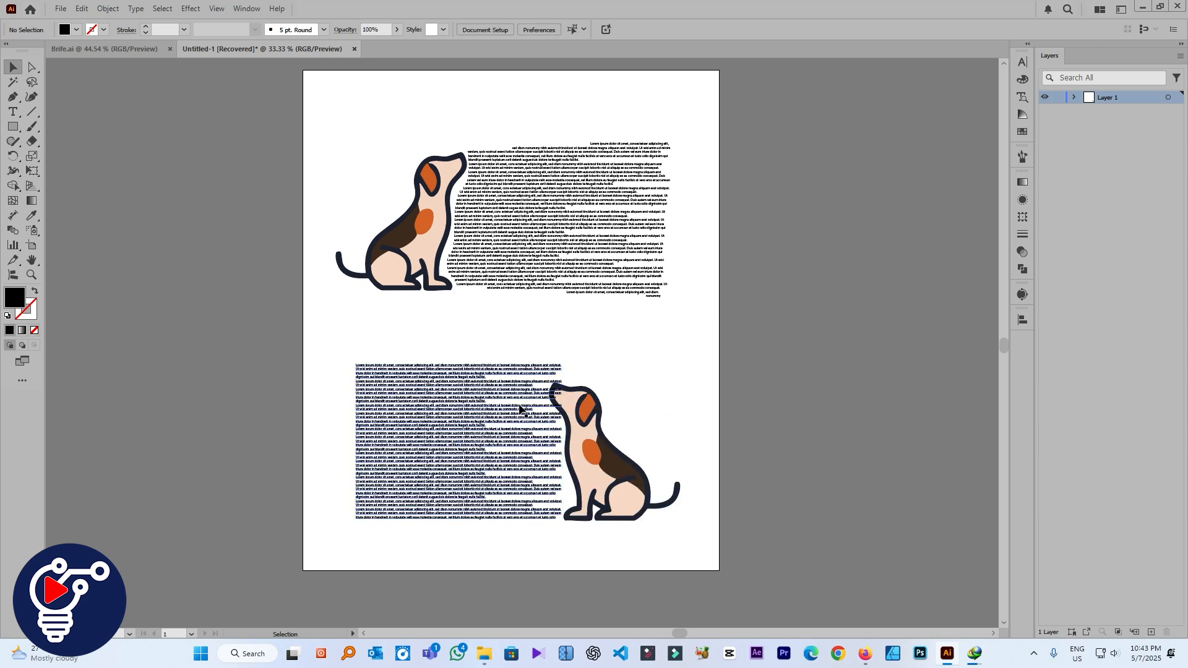
{"action": "left_click", "coordinate": [521, 410]}
{"action": "left_click", "coordinate": [626, 406]}
Try to reflect a copy of the lower dog across the vertical axis, and undo it
{"action": "left_click", "coordinate": [592, 423]}
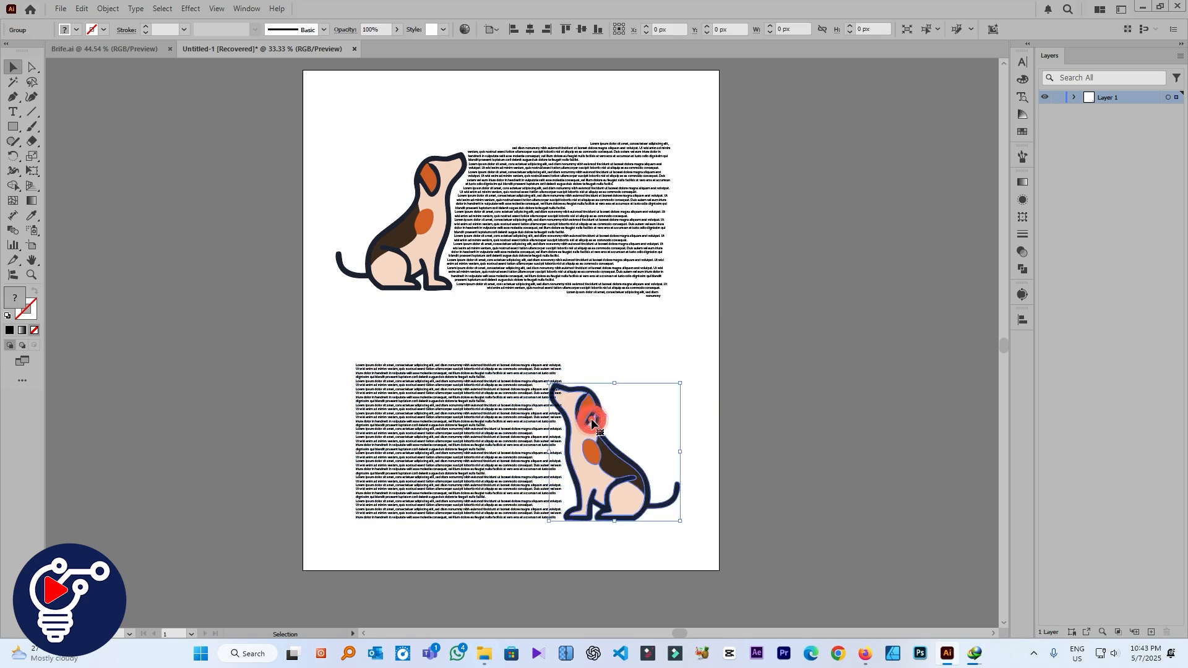
{"action": "right_click", "coordinate": [592, 423]}
{"action": "mouse_move", "coordinate": [718, 358]}
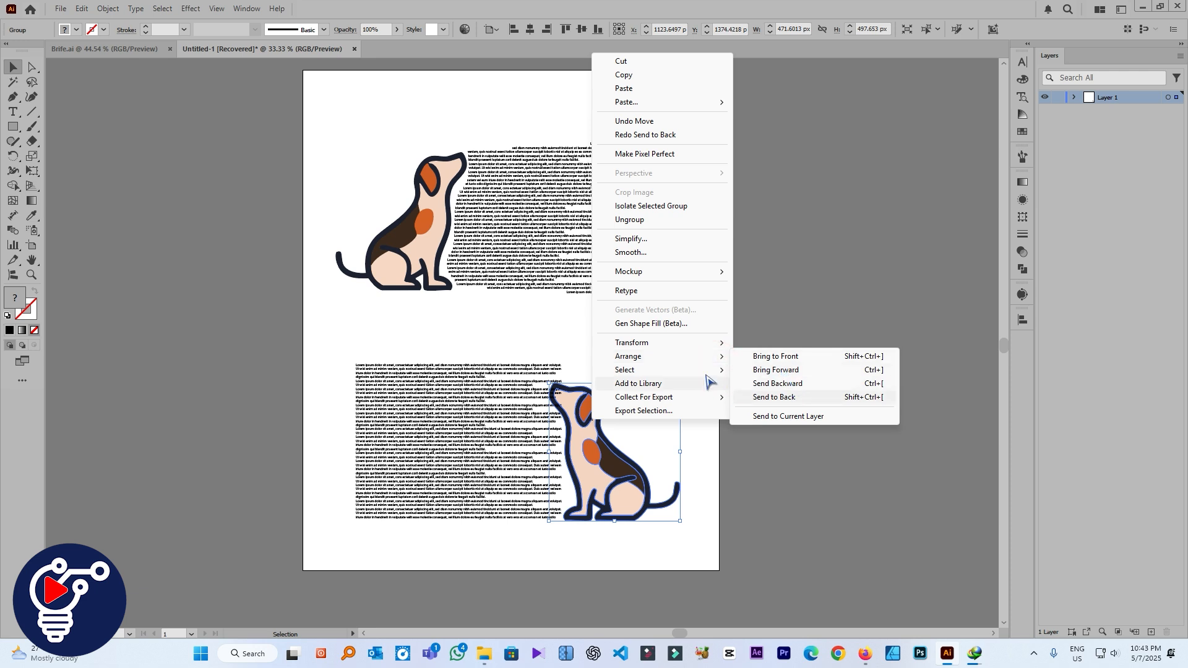
{"action": "left_click", "coordinate": [784, 392]}
{"action": "left_click", "coordinate": [766, 408]}
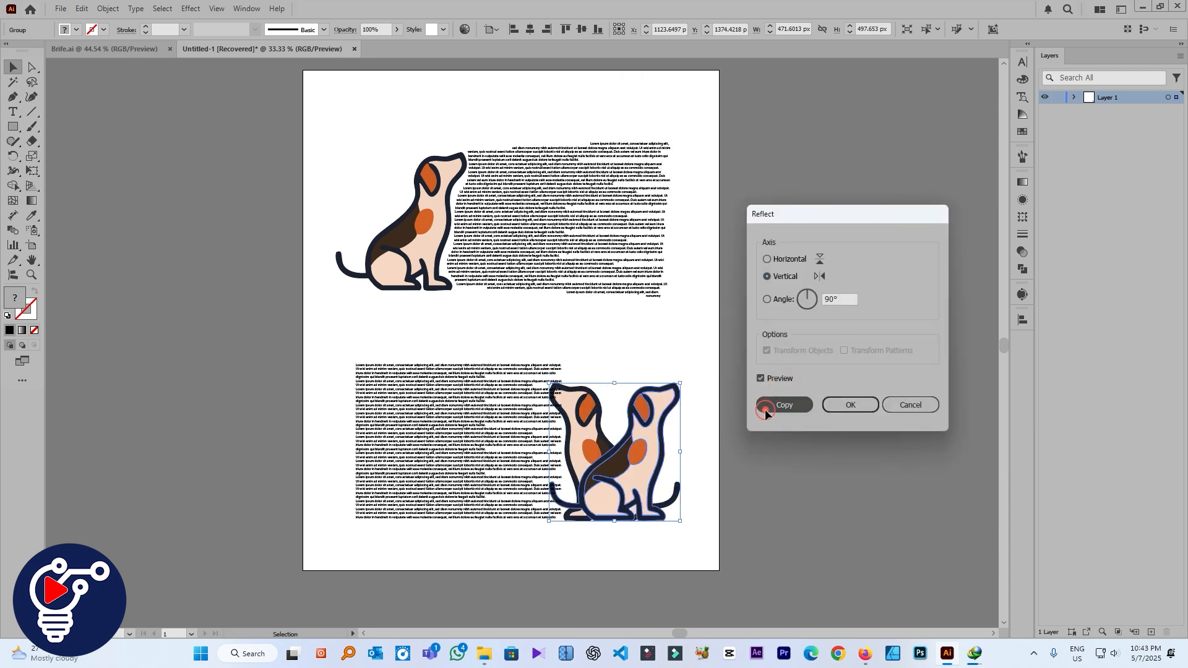
{"action": "key", "text": "ctrl+z"}
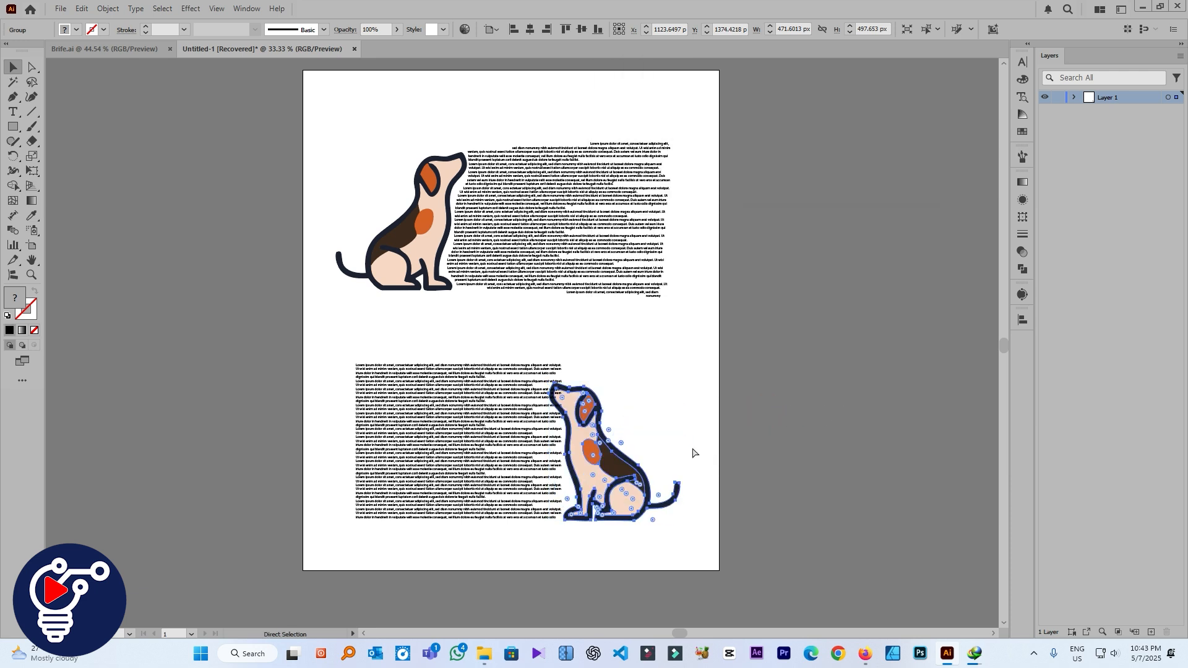
Reflect the lower dog itself across the vertical axis without making a copy
{"action": "right_click", "coordinate": [695, 453]}
{"action": "left_click", "coordinate": [712, 378]}
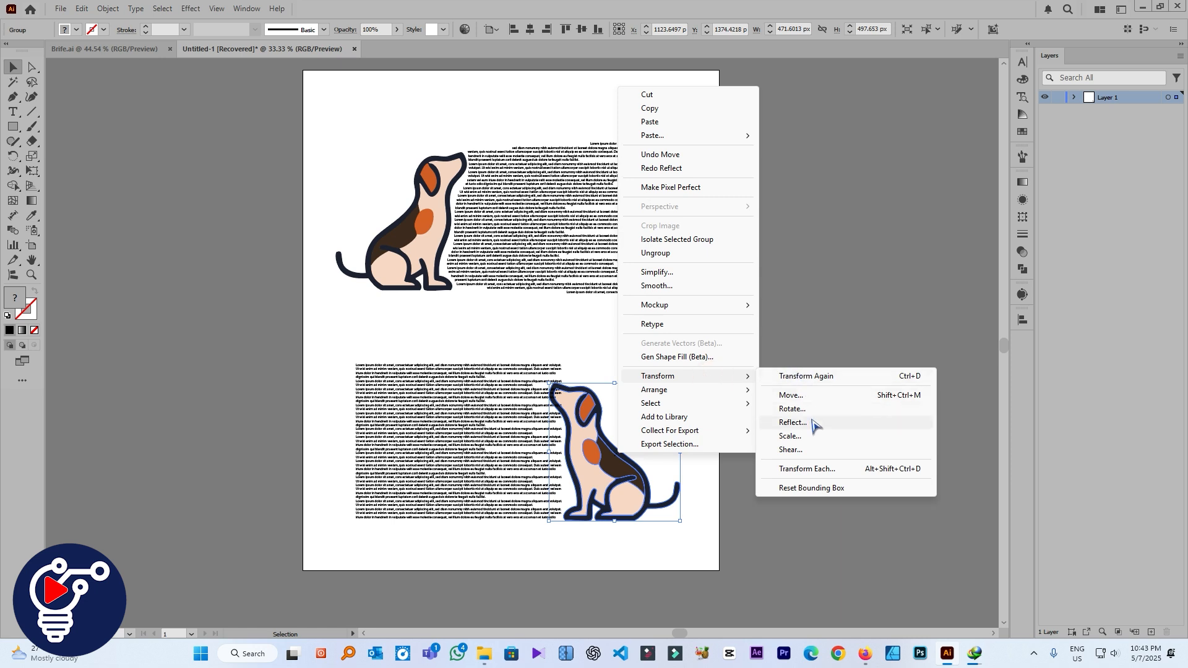
{"action": "left_click", "coordinate": [794, 423]}
{"action": "left_click", "coordinate": [839, 404]}
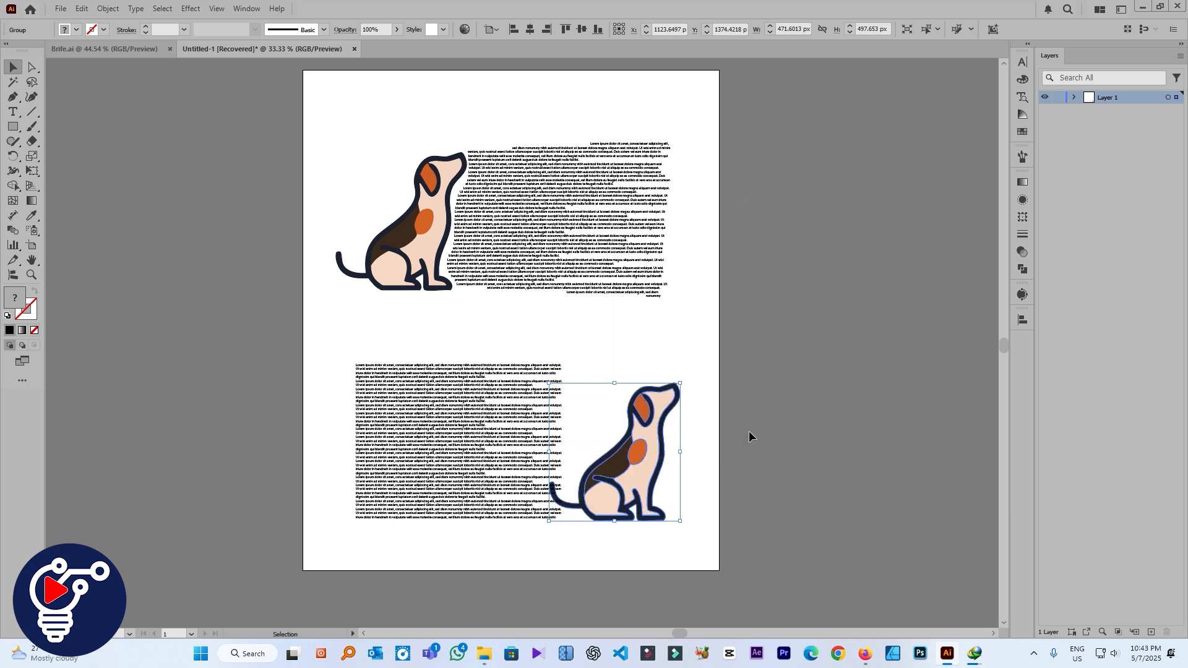
Move the lower dog over the right part of the rectangular text block and select that text block
{"action": "left_click", "coordinate": [751, 438]}
{"action": "left_click_drag", "start_coordinate": [630, 447], "coordinate": [565, 433]}
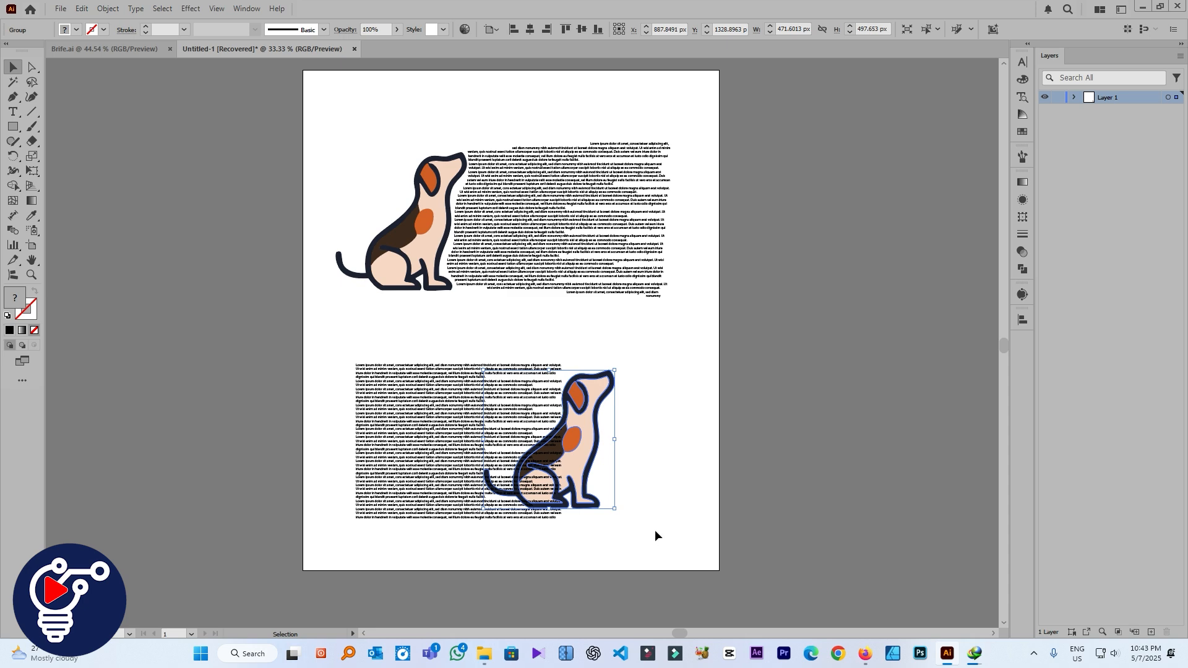
{"action": "left_click", "coordinate": [631, 459]}
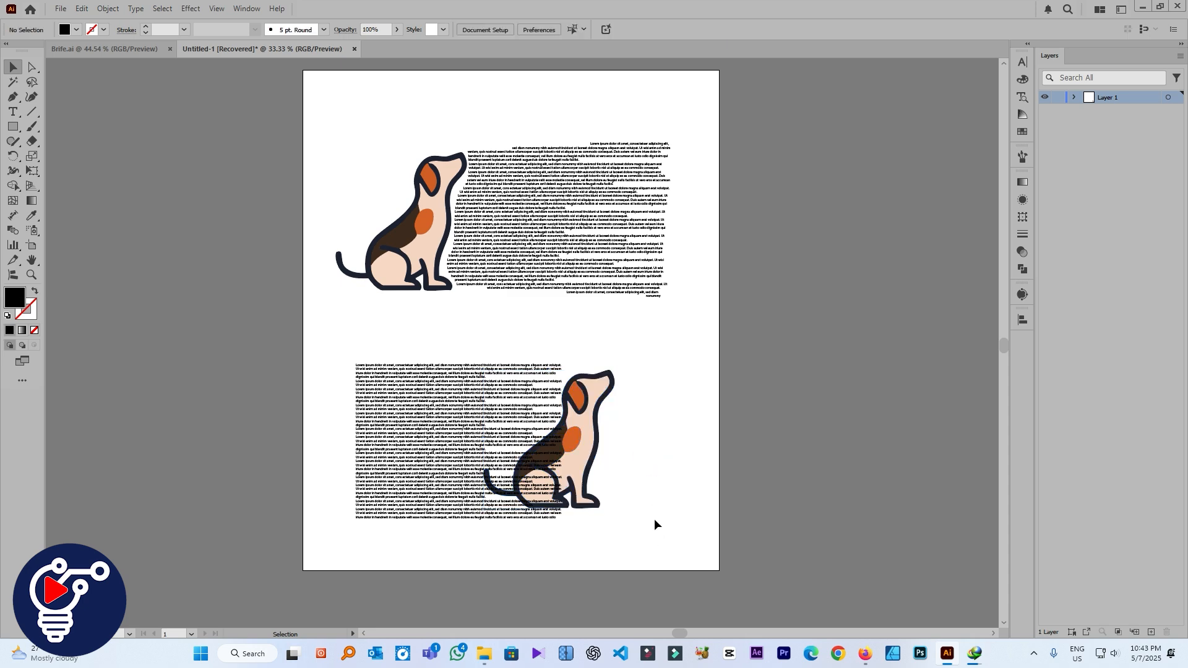
{"action": "left_click", "coordinate": [459, 422]}
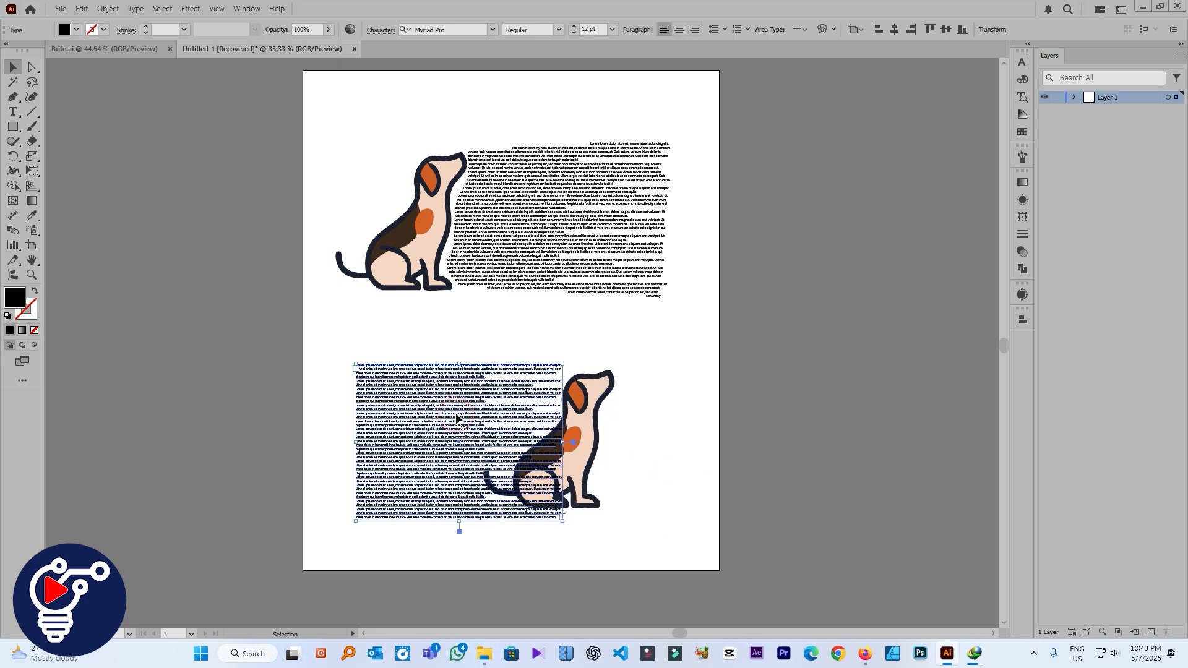
Send the rectangular text block to the back, behind the lower dog
{"action": "right_click", "coordinate": [461, 421]}
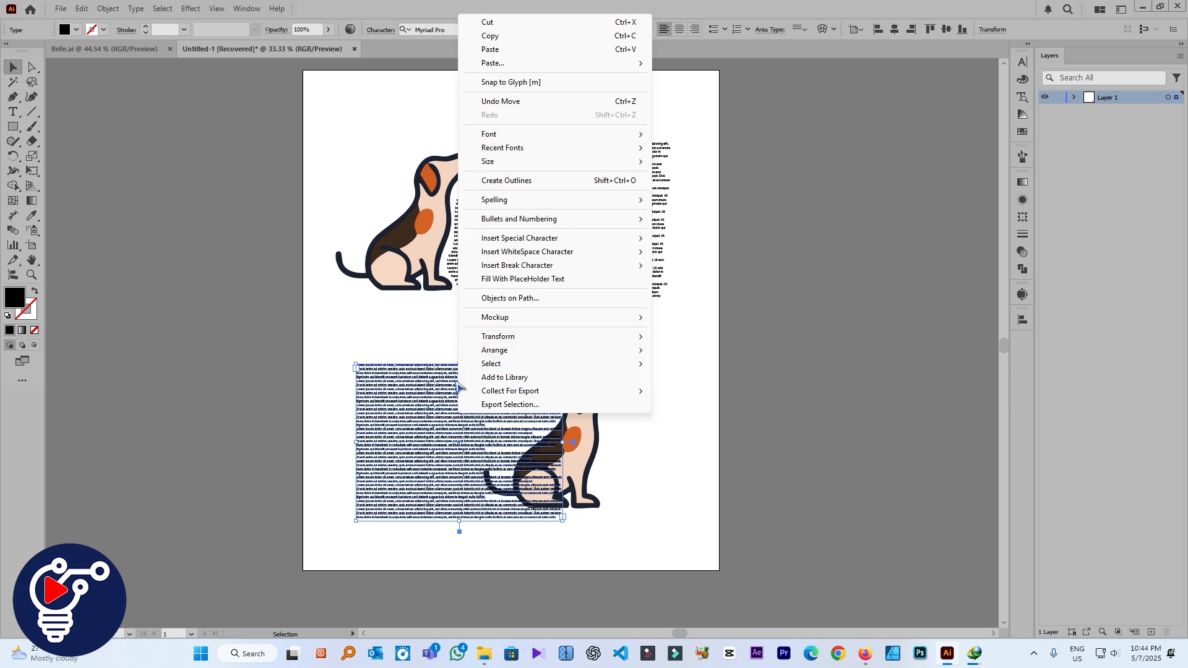
{"action": "mouse_move", "coordinate": [596, 351]}
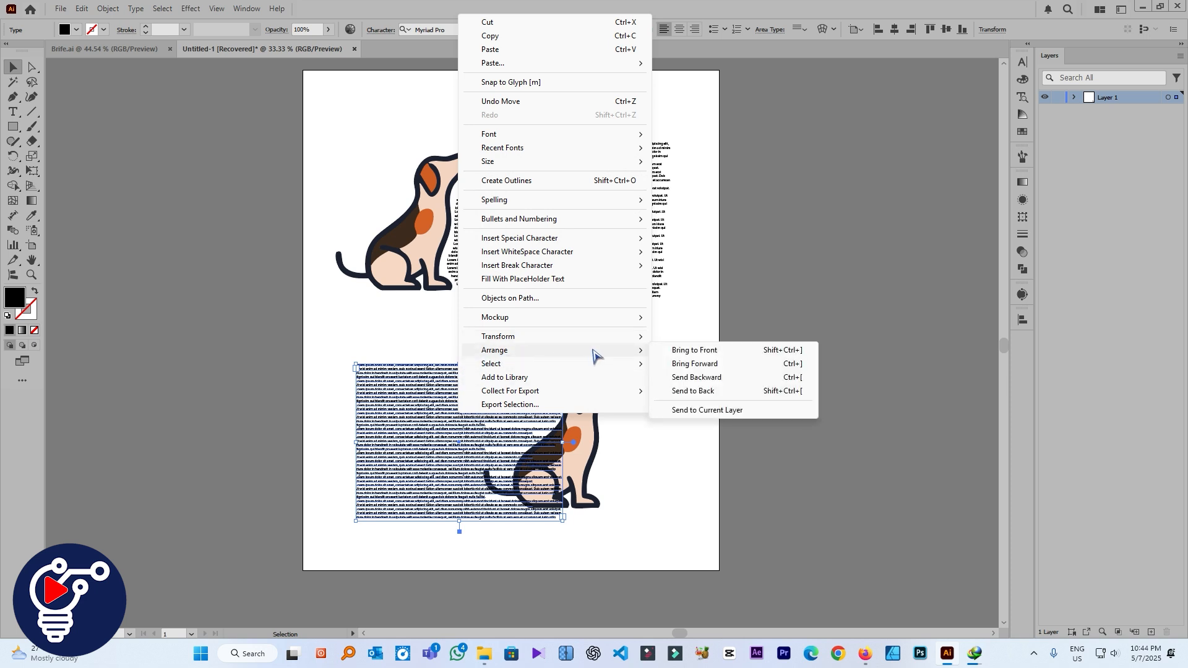
{"action": "left_click", "coordinate": [709, 391]}
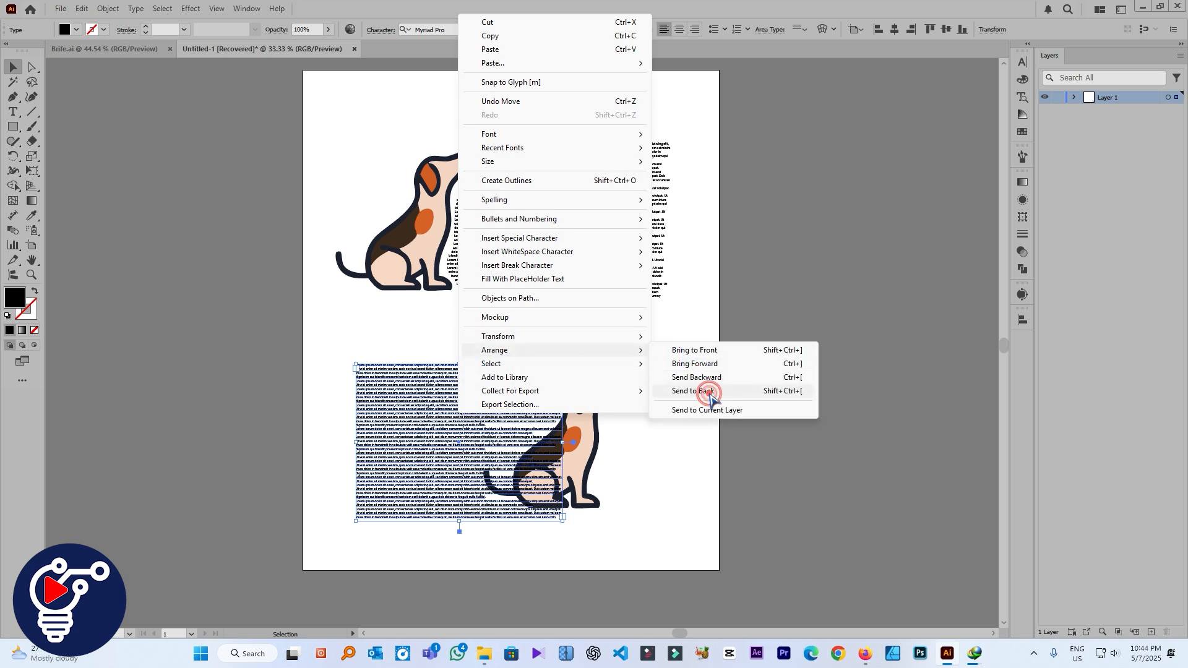
{"action": "left_click", "coordinate": [705, 388]}
{"action": "left_click", "coordinate": [673, 417]}
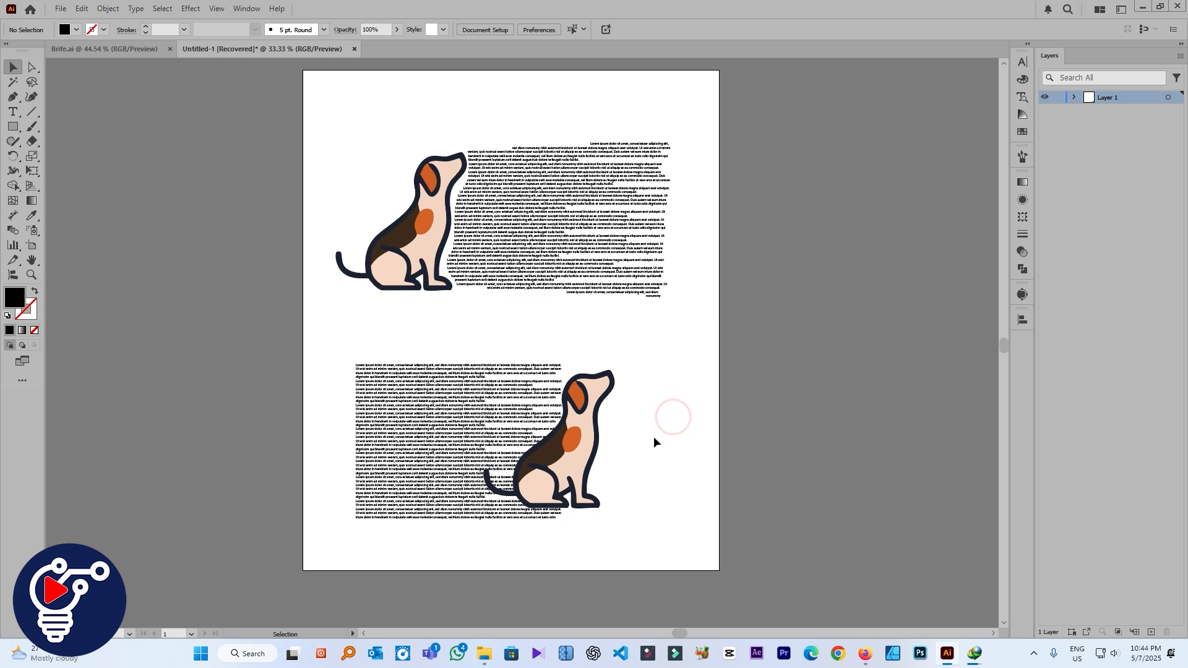
{"action": "left_click", "coordinate": [646, 502]}
Make a text wrap with the rectangular text block and the lower dog so the lines flow around the dog's outline
{"action": "left_click", "coordinate": [456, 362]}
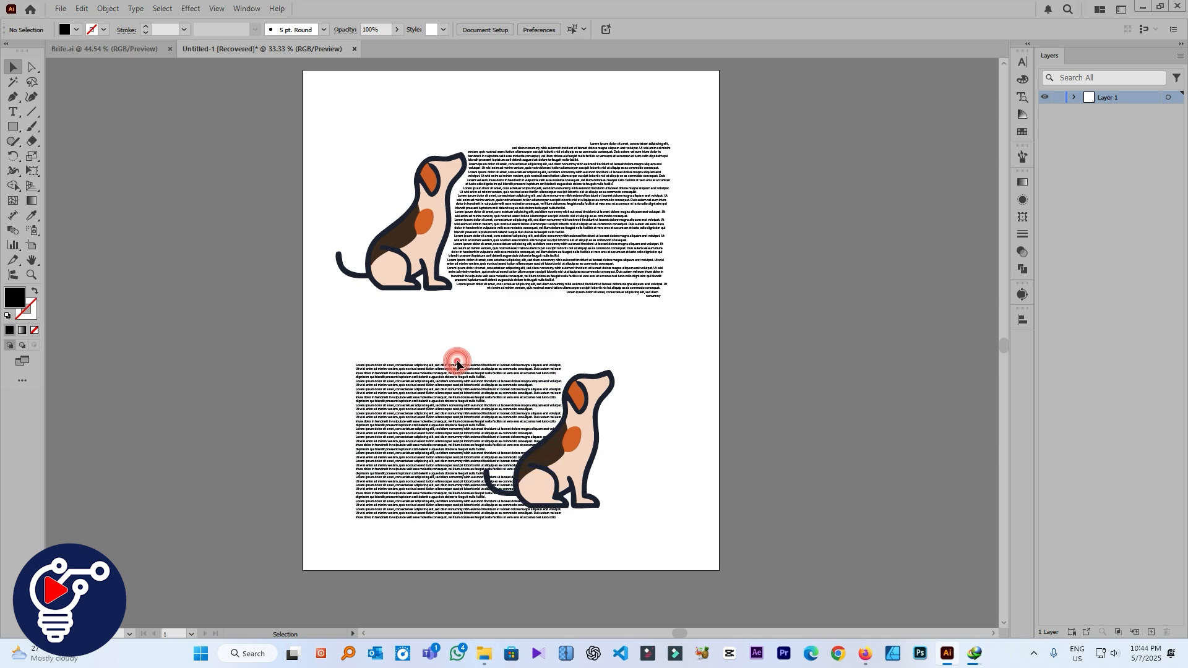
{"action": "left_click", "coordinate": [591, 483], "text": "shift"}
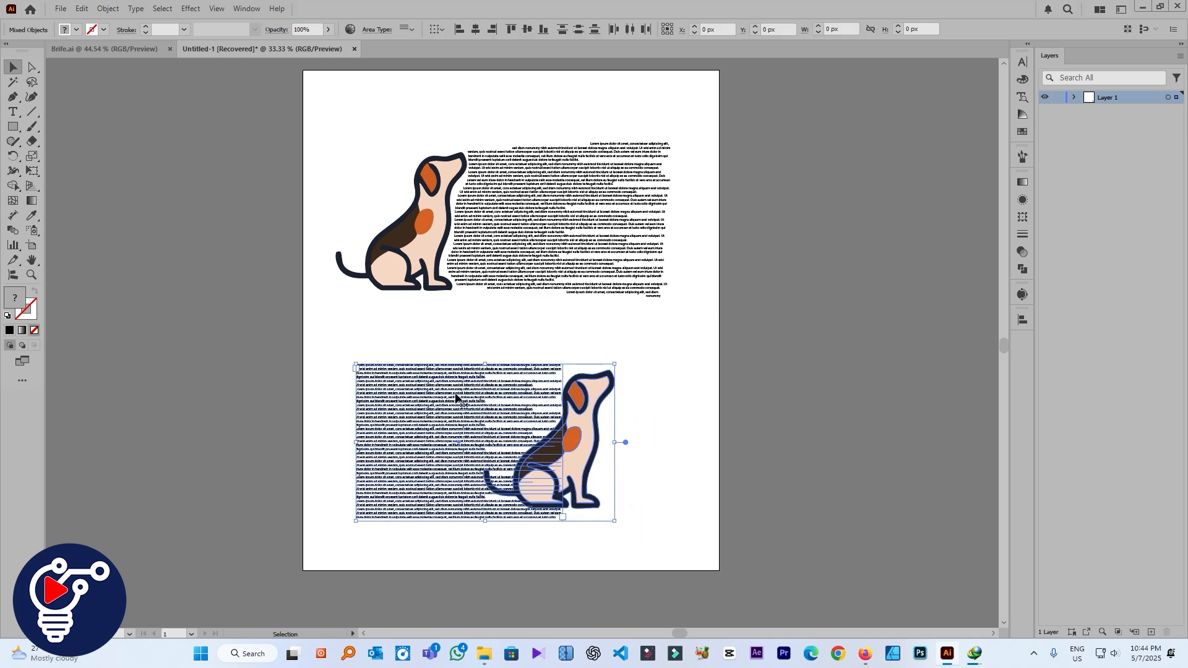
{"action": "left_click", "coordinate": [118, 9]}
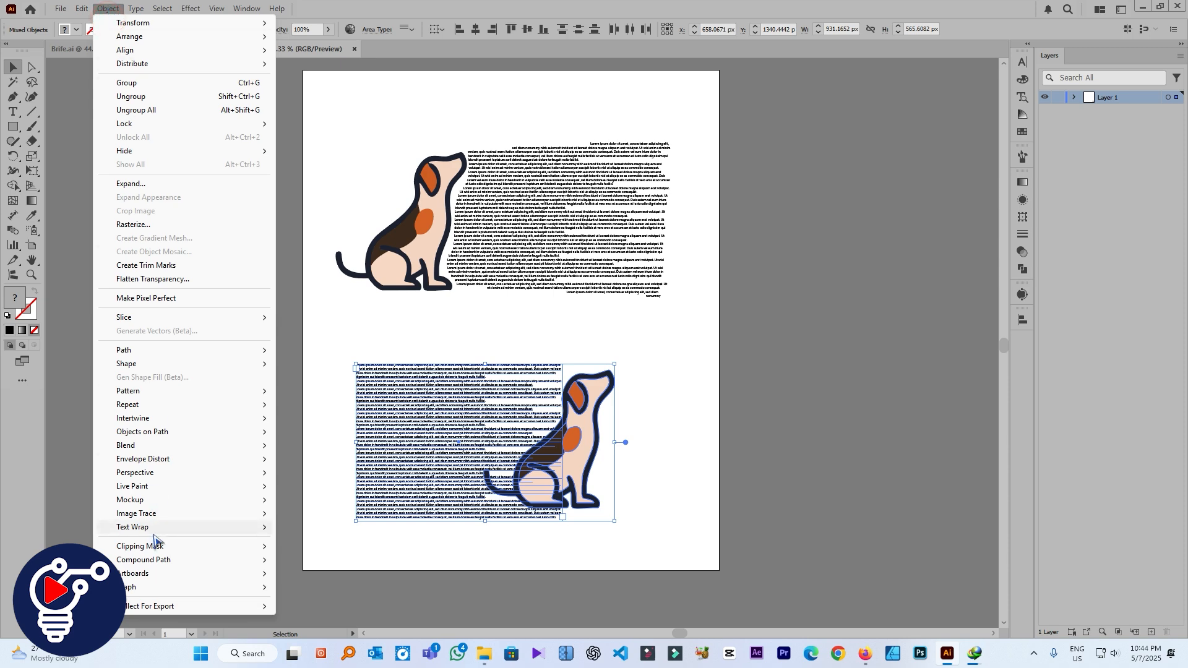
{"action": "mouse_move", "coordinate": [189, 530]}
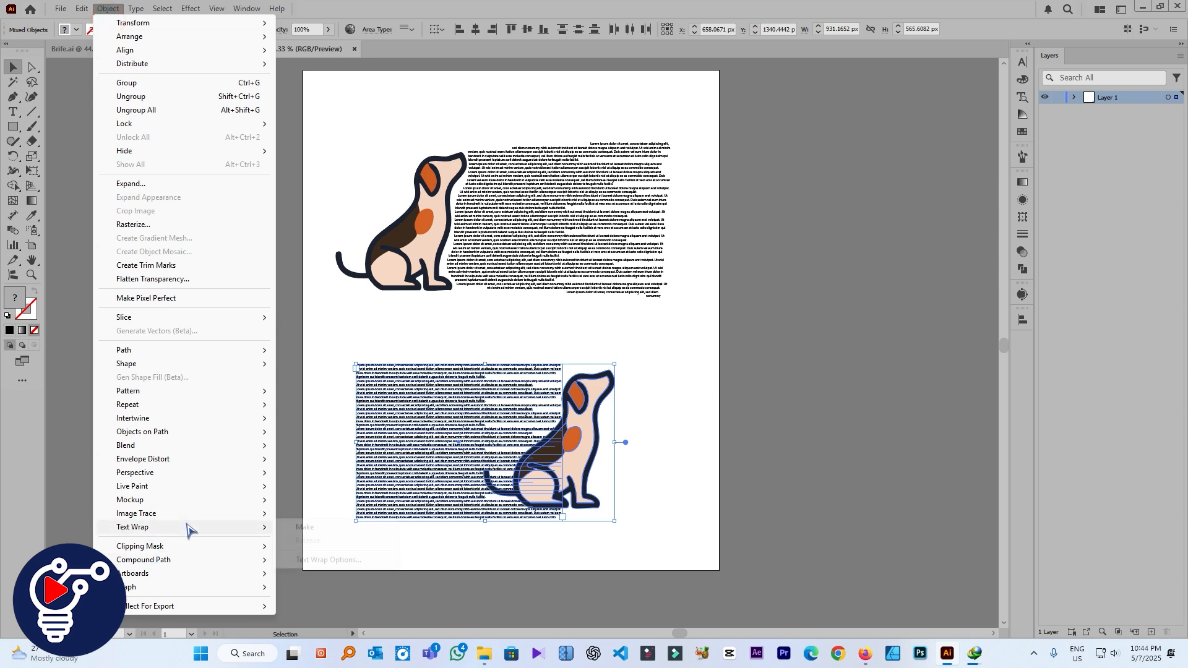
{"action": "left_click", "coordinate": [319, 527]}
{"action": "left_click", "coordinate": [755, 443]}
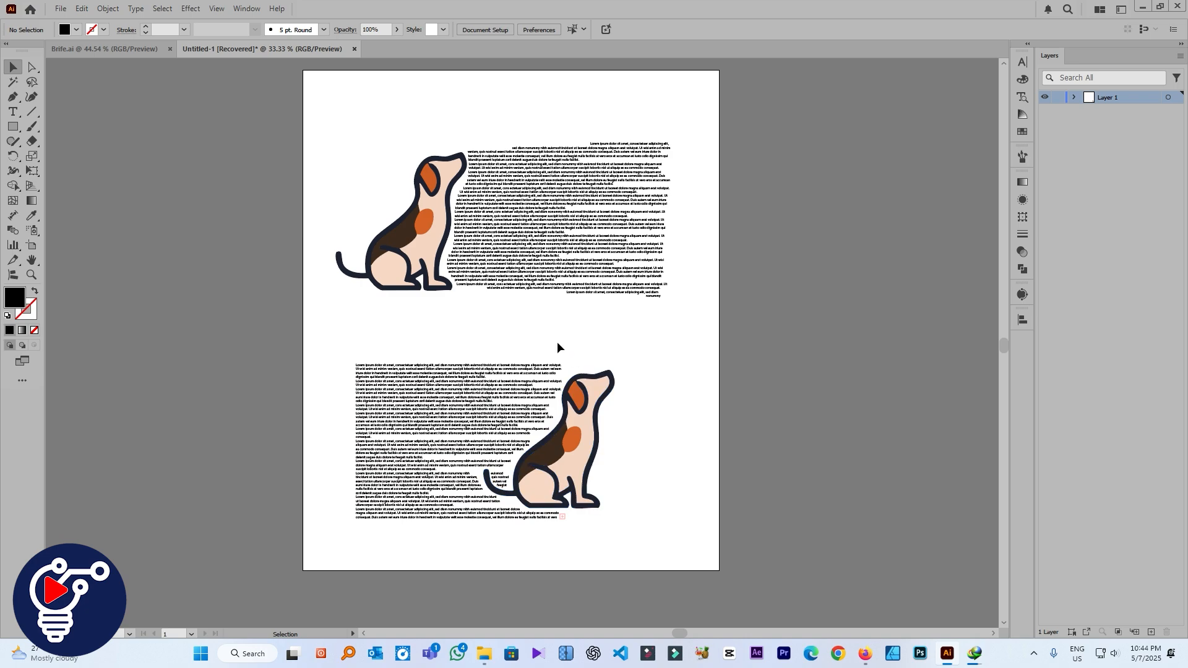
{"action": "scroll", "coordinate": [557, 417], "scroll_direction": "up", "scroll_amount": 5, "text": "alt"}
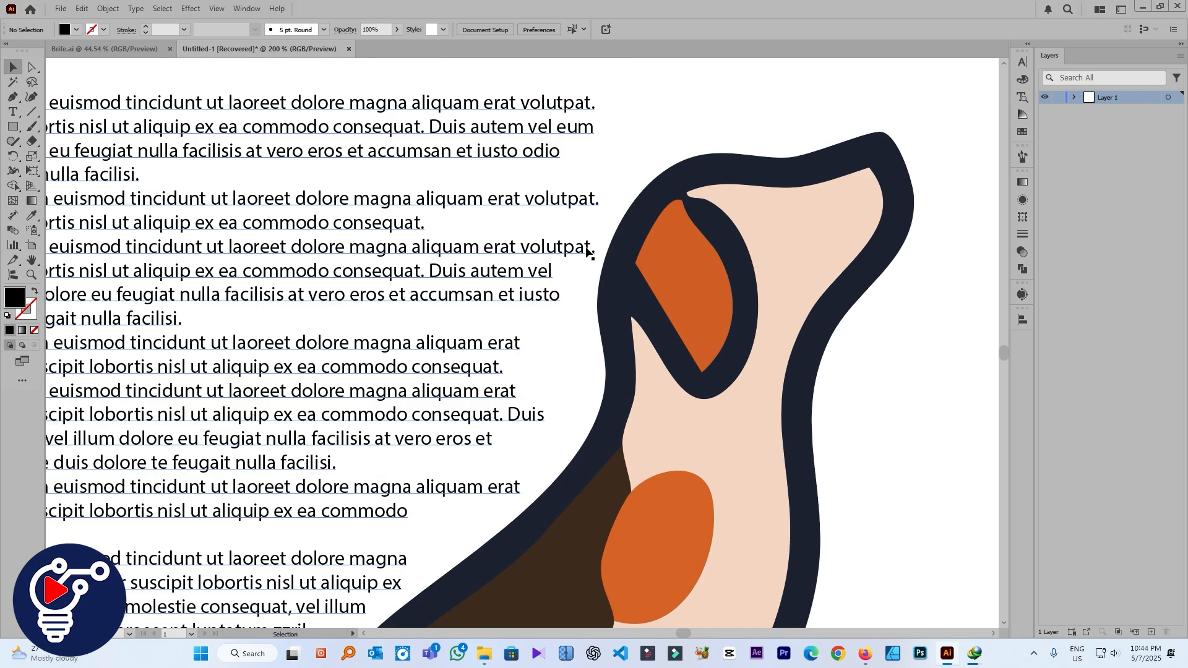
{"action": "scroll", "coordinate": [684, 438], "scroll_direction": "down", "scroll_amount": 4, "text": "alt"}
{"action": "left_click", "coordinate": [790, 409]}
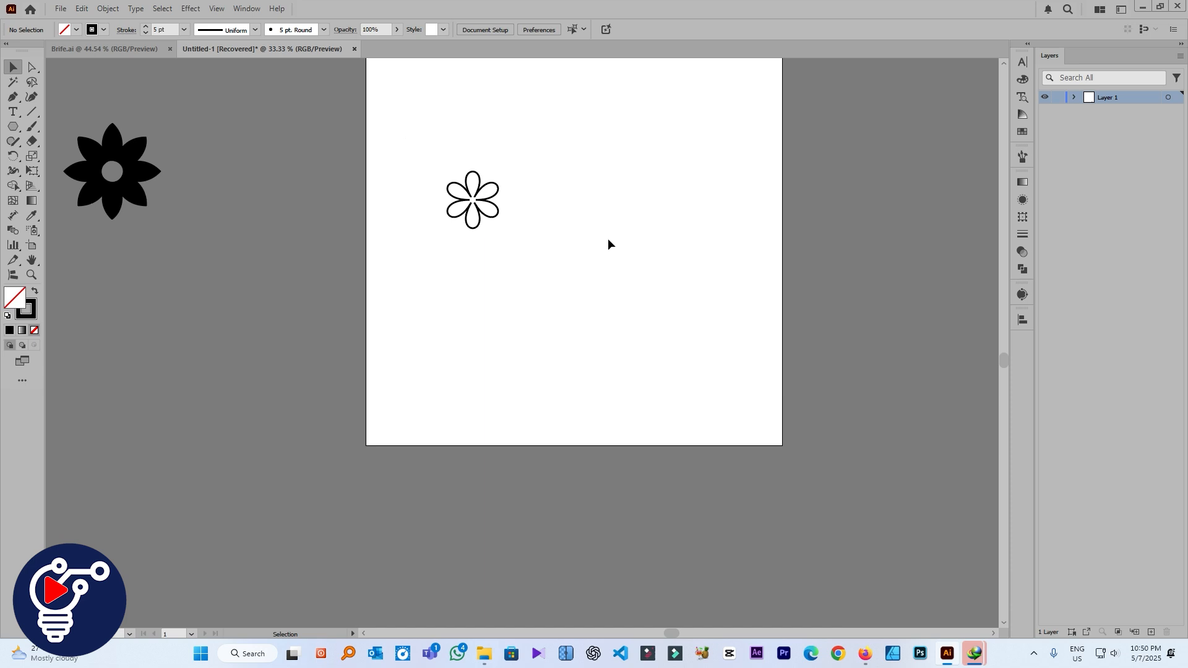
Examine the six-petal flower outline and the underlying shape it is built from
{"action": "left_click_drag", "start_coordinate": [573, 258], "coordinate": [436, 177]}
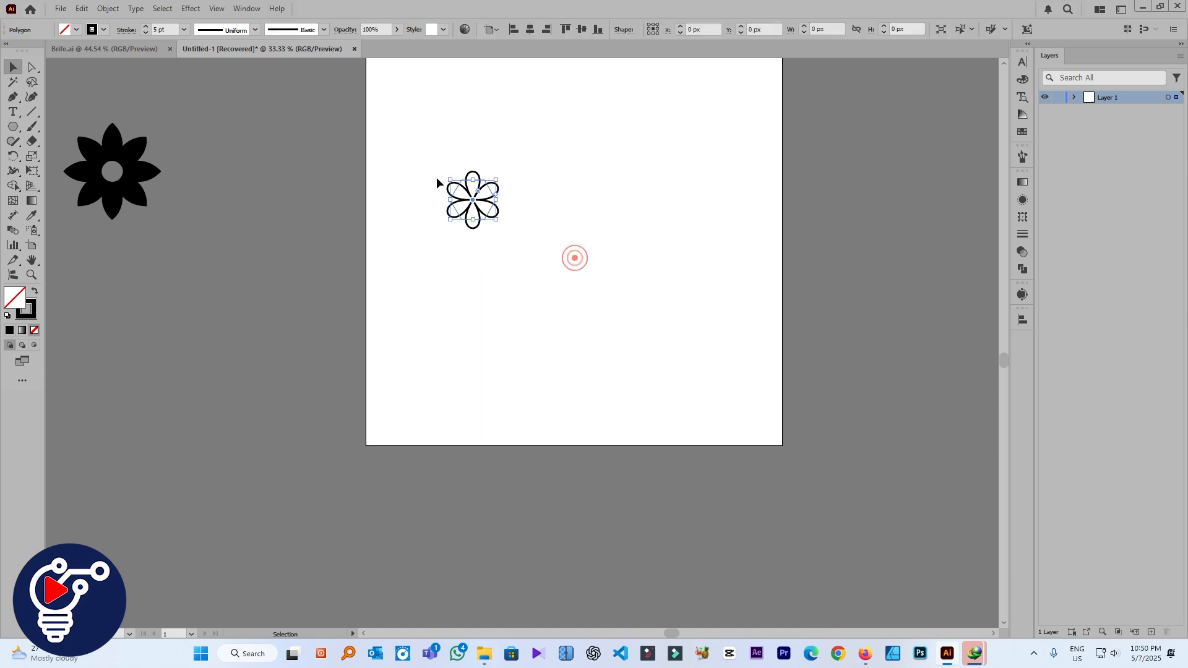
{"action": "left_click", "coordinate": [520, 210]}
{"action": "scroll", "coordinate": [481, 188], "scroll_direction": "up", "scroll_amount": 3}
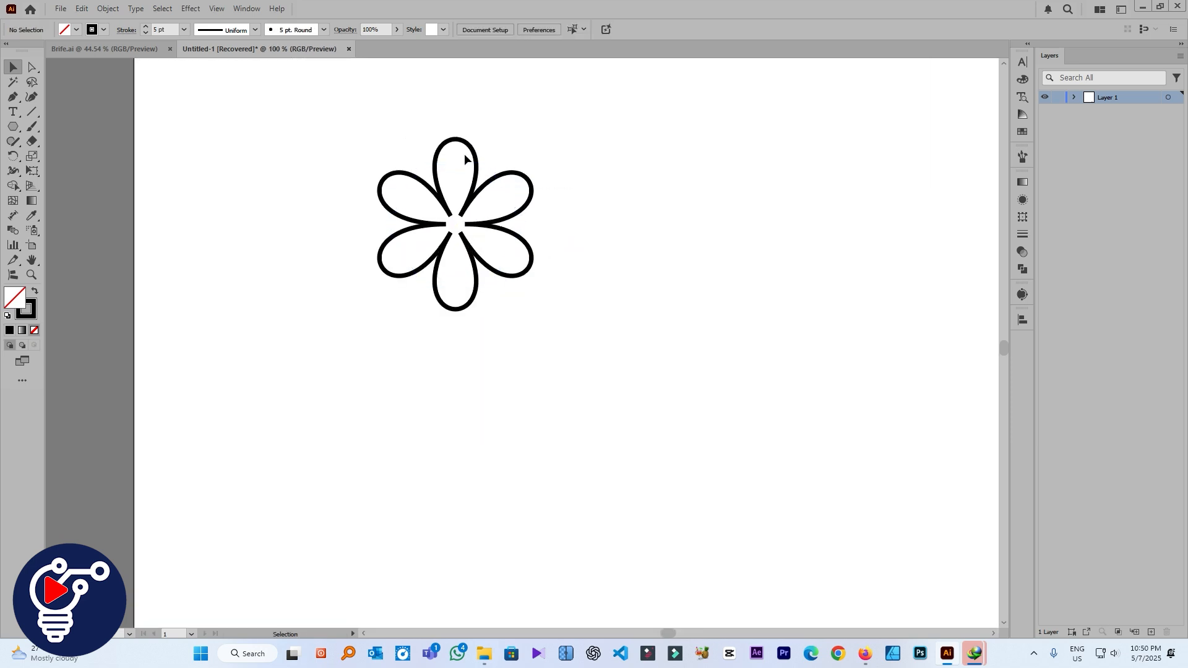
{"action": "left_click_drag", "start_coordinate": [373, 133], "coordinate": [593, 348]}
{"action": "left_click_drag", "start_coordinate": [596, 297], "coordinate": [311, 115]}
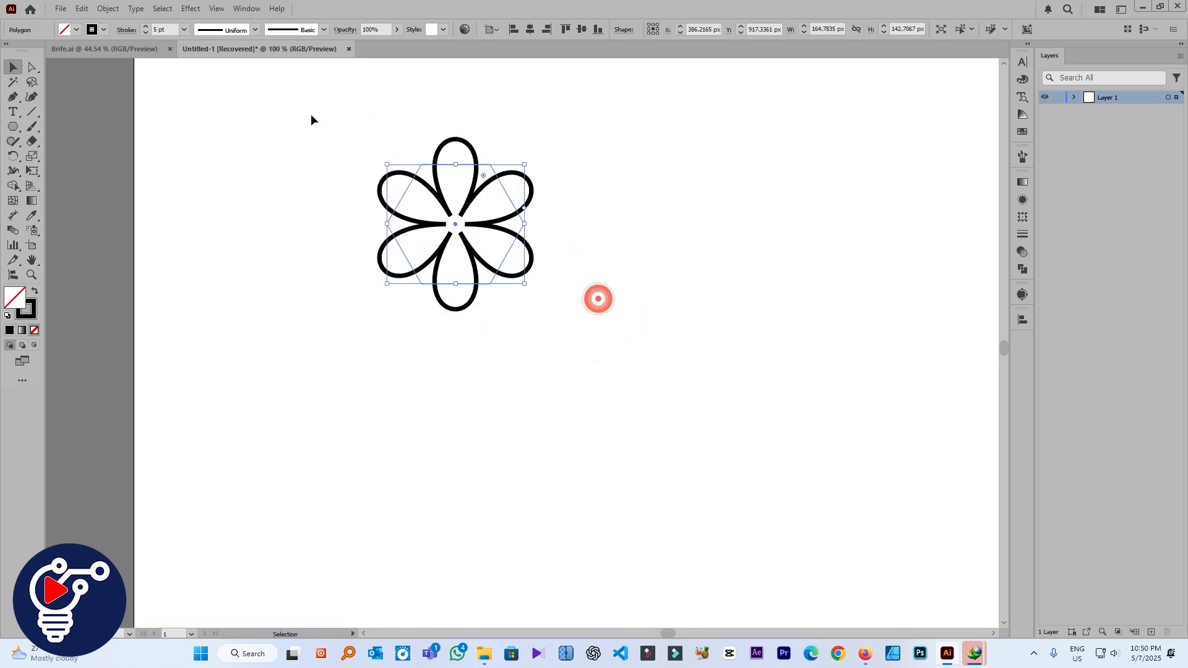
{"action": "left_click", "coordinate": [670, 295]}
Try to trace the flower's upper petal with the Pen tool, and delete the drawn path
{"action": "left_click", "coordinate": [13, 97]}
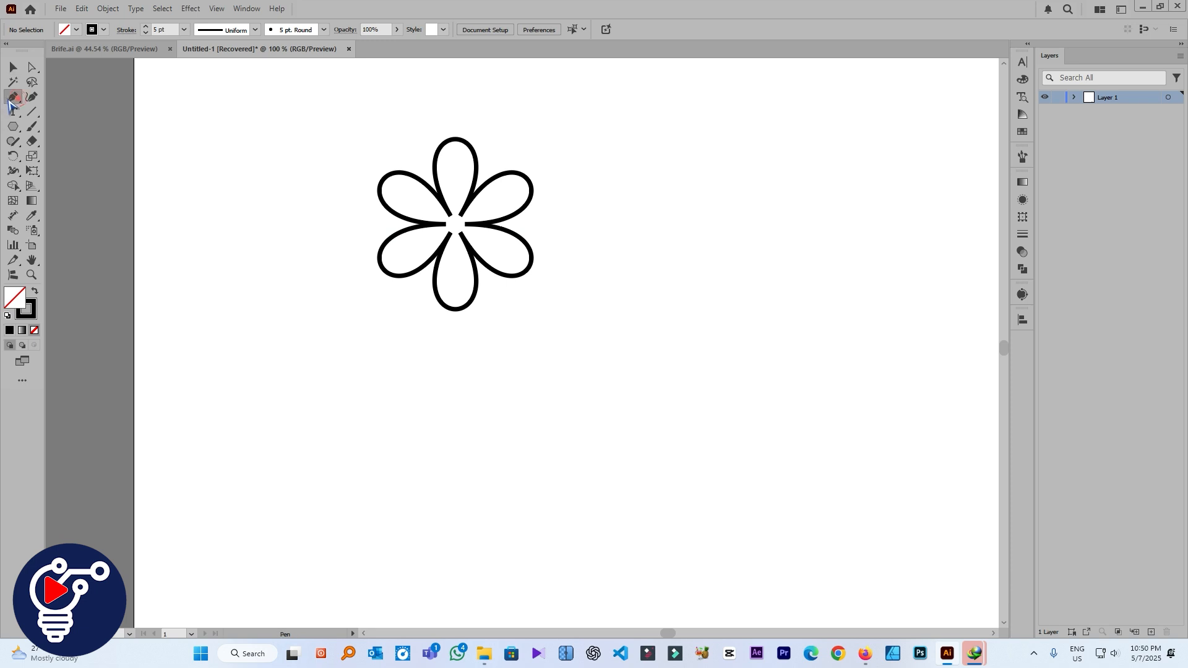
{"action": "left_click", "coordinate": [451, 216]}
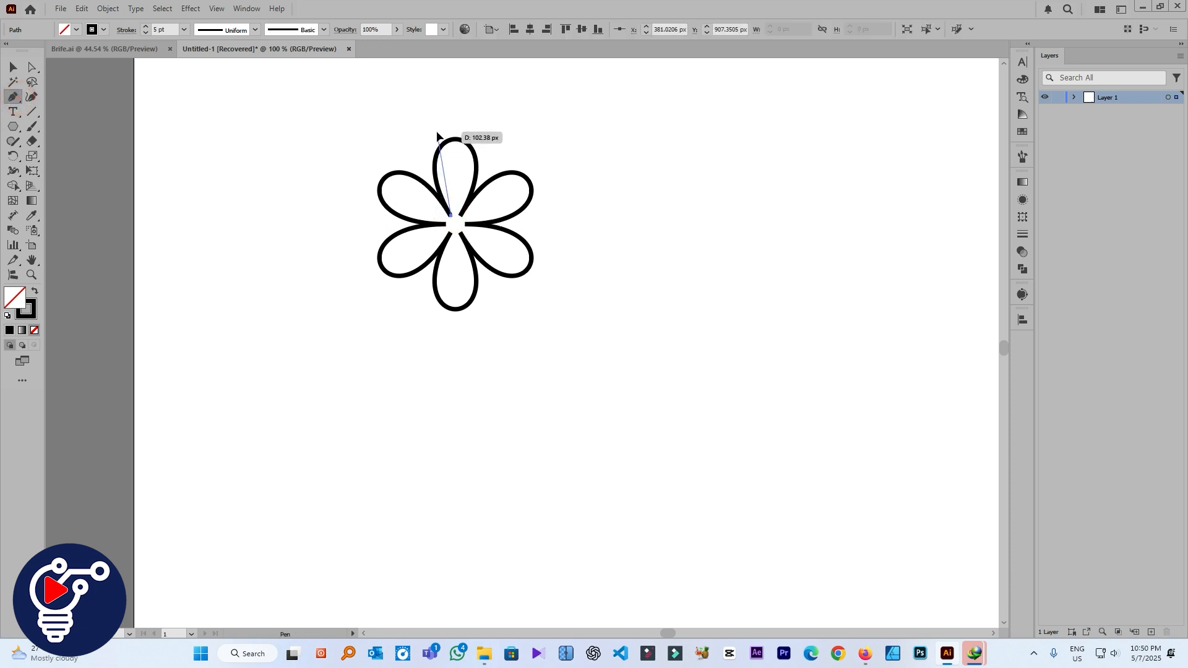
{"action": "left_click", "coordinate": [437, 131]}
{"action": "left_click_drag", "start_coordinate": [473, 151], "coordinate": [477, 179]}
{"action": "left_click", "coordinate": [473, 200]}
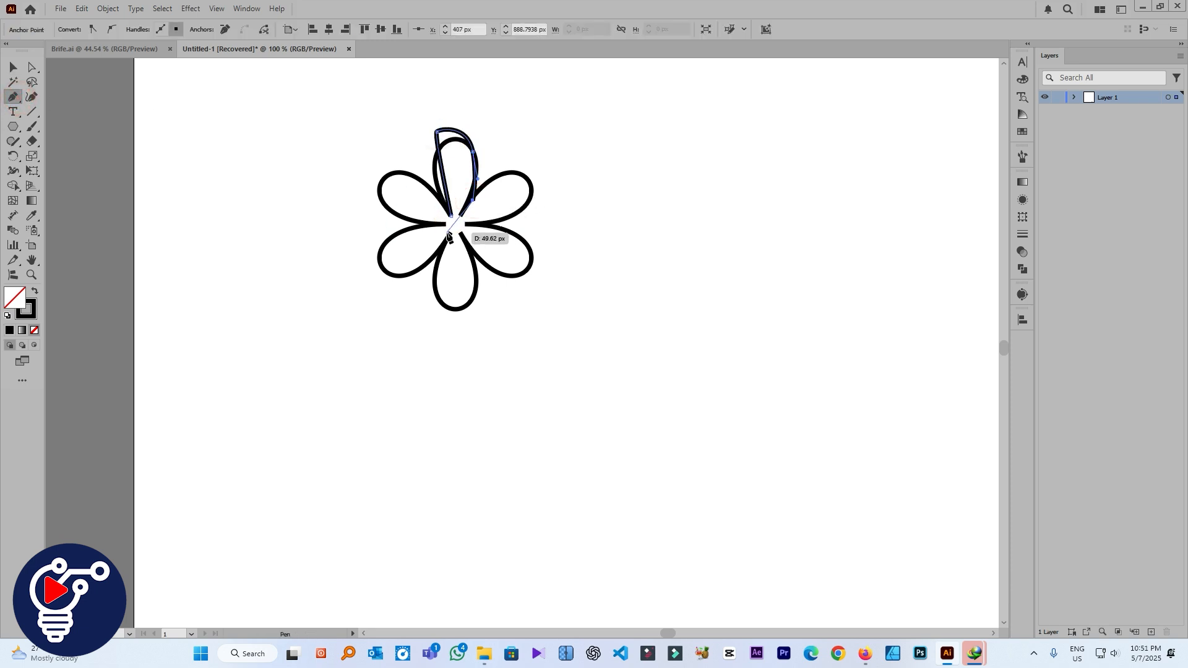
{"action": "key", "text": "Delete"}
{"action": "key", "text": "Delete"}
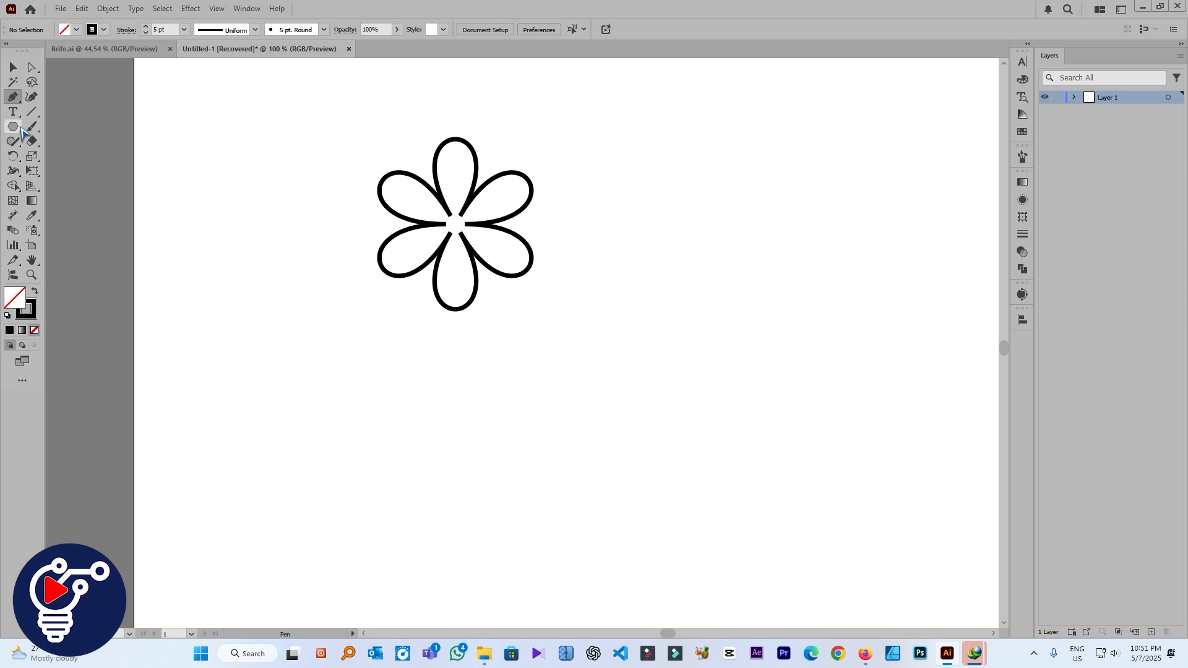
Draw a triangle about 95 by 98 px with the Polygon tool on the blank area beside the flower
{"action": "left_click", "coordinate": [13, 126]}
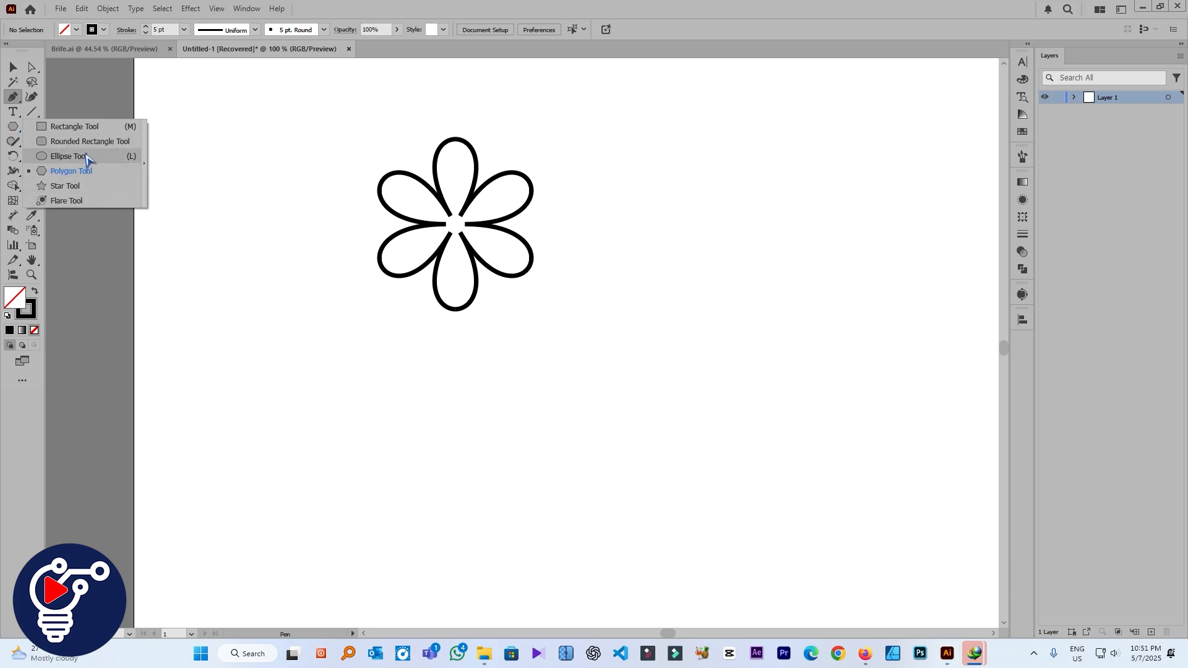
{"action": "left_click", "coordinate": [75, 171]}
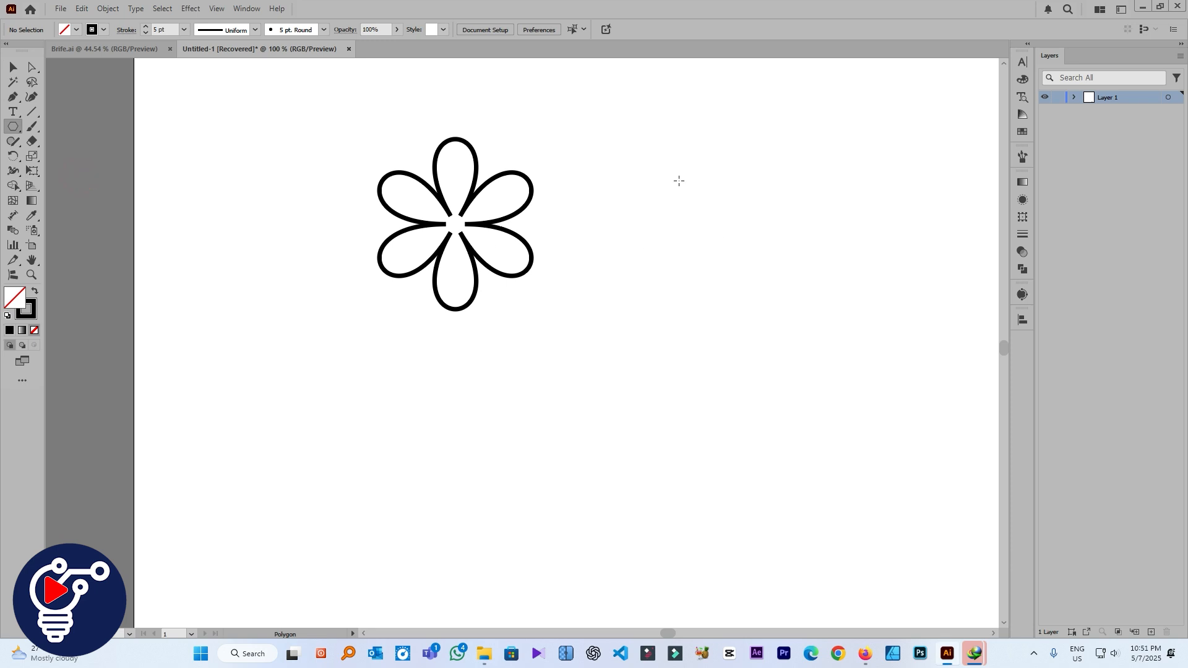
{"action": "left_click_drag", "start_coordinate": [679, 180], "coordinate": [711, 218]}
{"action": "key", "text": "Down"}
{"action": "key", "text": "Down"}
{"action": "key", "text": "Down"}
Round two of the triangle's corners to form a teardrop petal and place it on the blank area lower beside the flower
{"action": "key", "text": "a"}
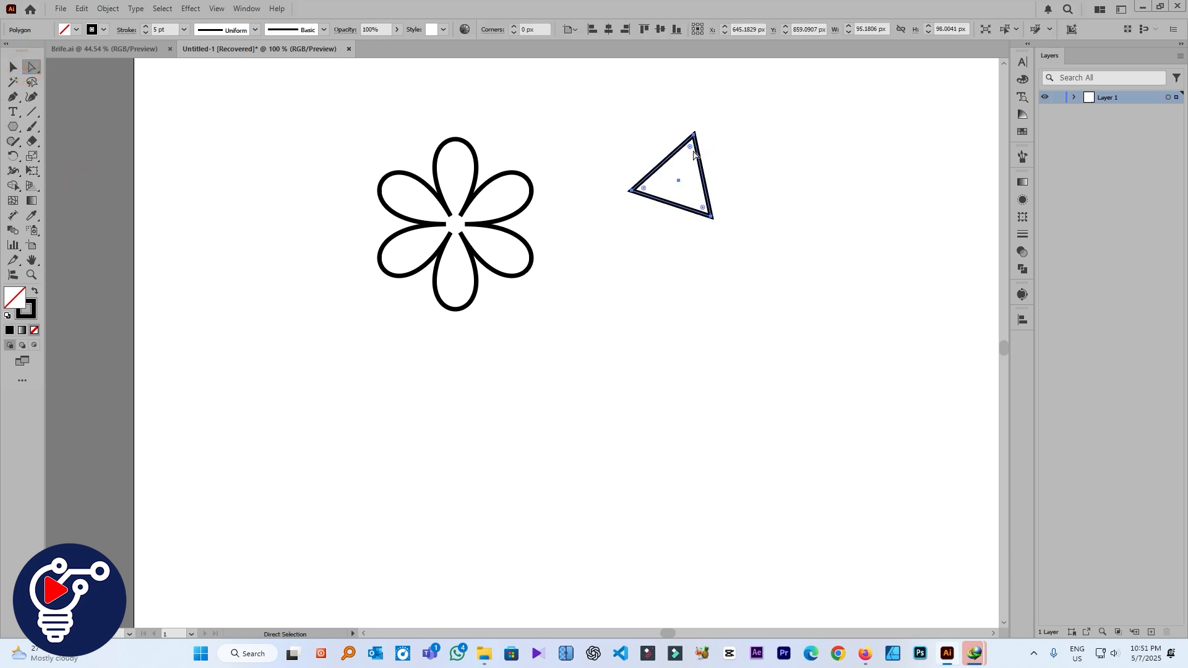
{"action": "left_click_drag", "start_coordinate": [690, 149], "coordinate": [704, 125]}
{"action": "left_click_drag", "start_coordinate": [758, 242], "coordinate": [784, 202]}
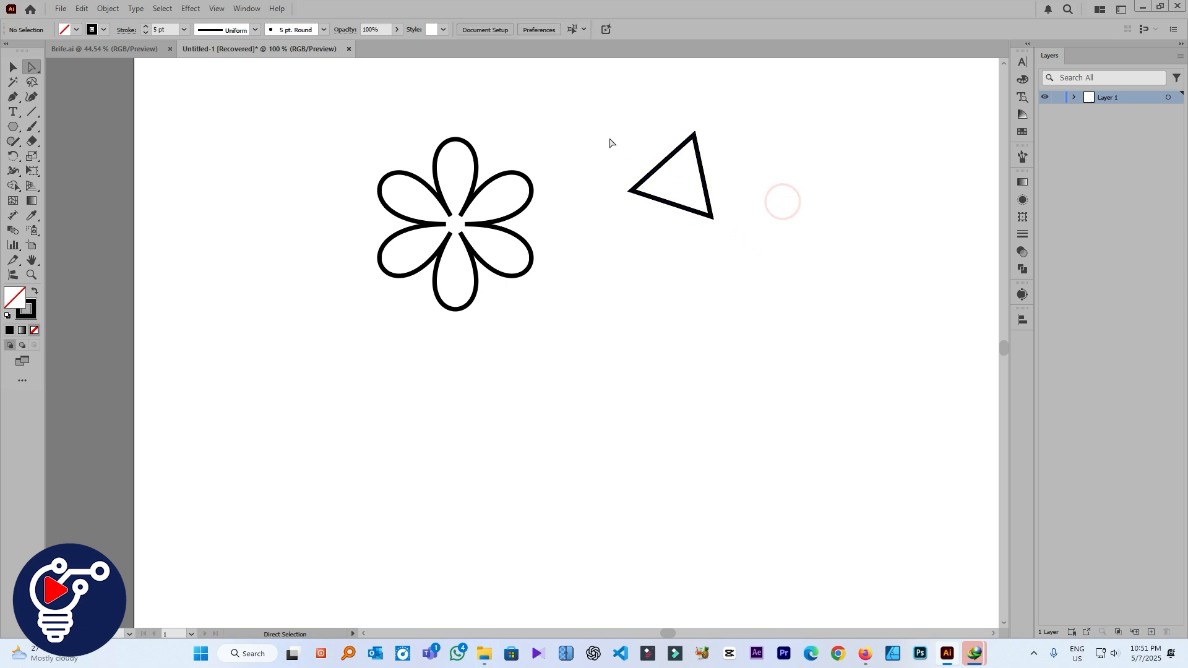
{"action": "left_click_drag", "start_coordinate": [596, 199], "coordinate": [780, 82]}
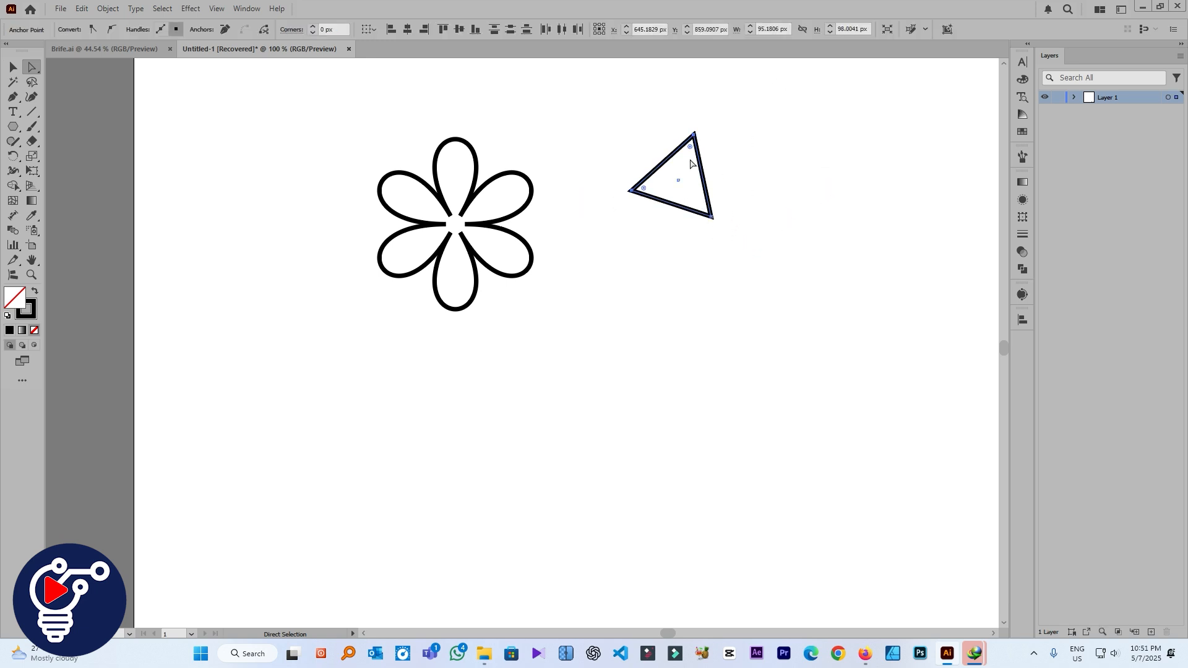
{"action": "left_click_drag", "start_coordinate": [692, 152], "coordinate": [677, 342]}
{"action": "left_click", "coordinate": [13, 66]}
{"action": "left_click", "coordinate": [685, 316]}
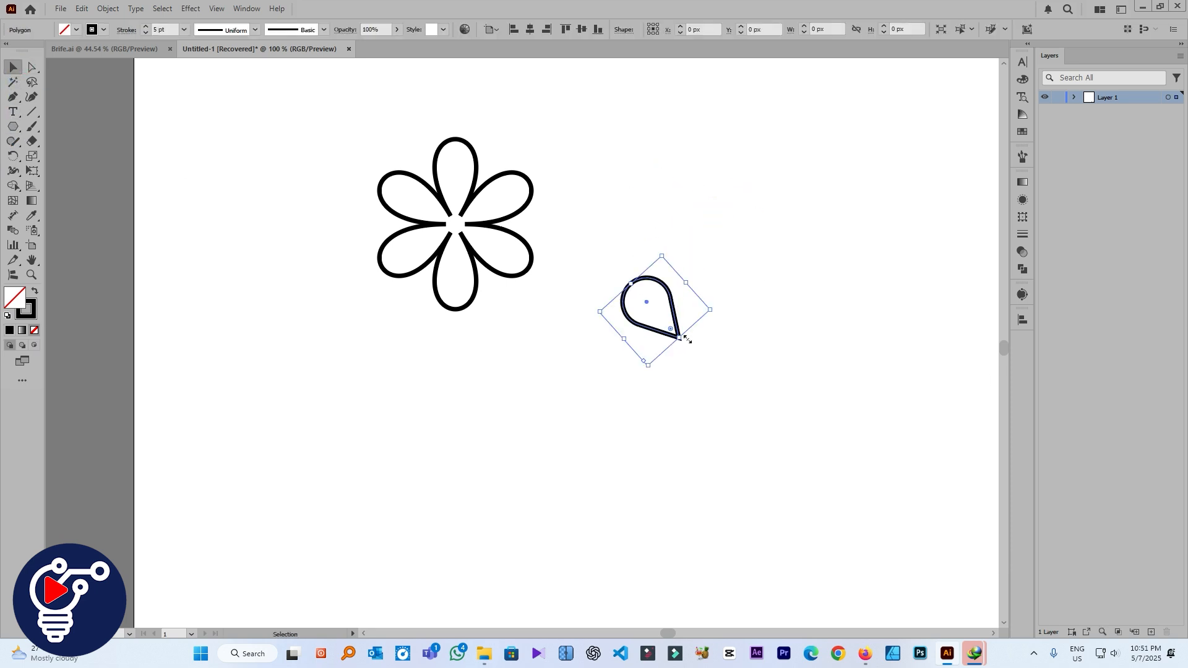
Rotate a copy of the petal around its pointed tip by 45°, an eighth of 360
{"action": "left_click", "coordinate": [14, 158]}
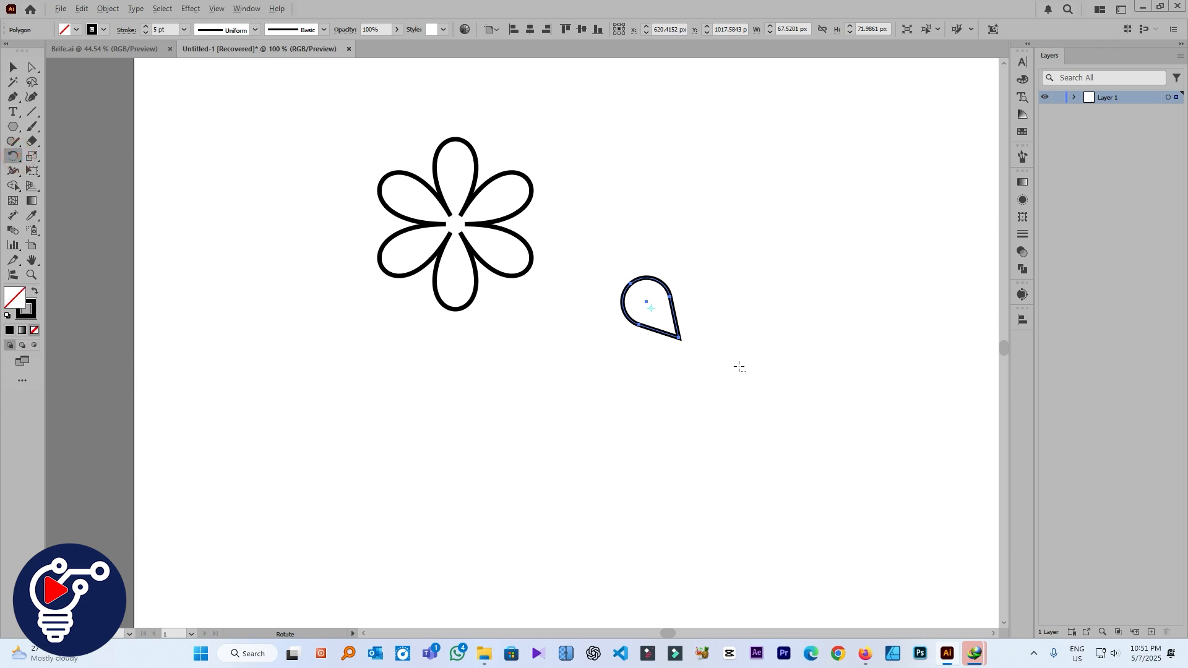
{"action": "left_click", "coordinate": [679, 338], "text": "alt"}
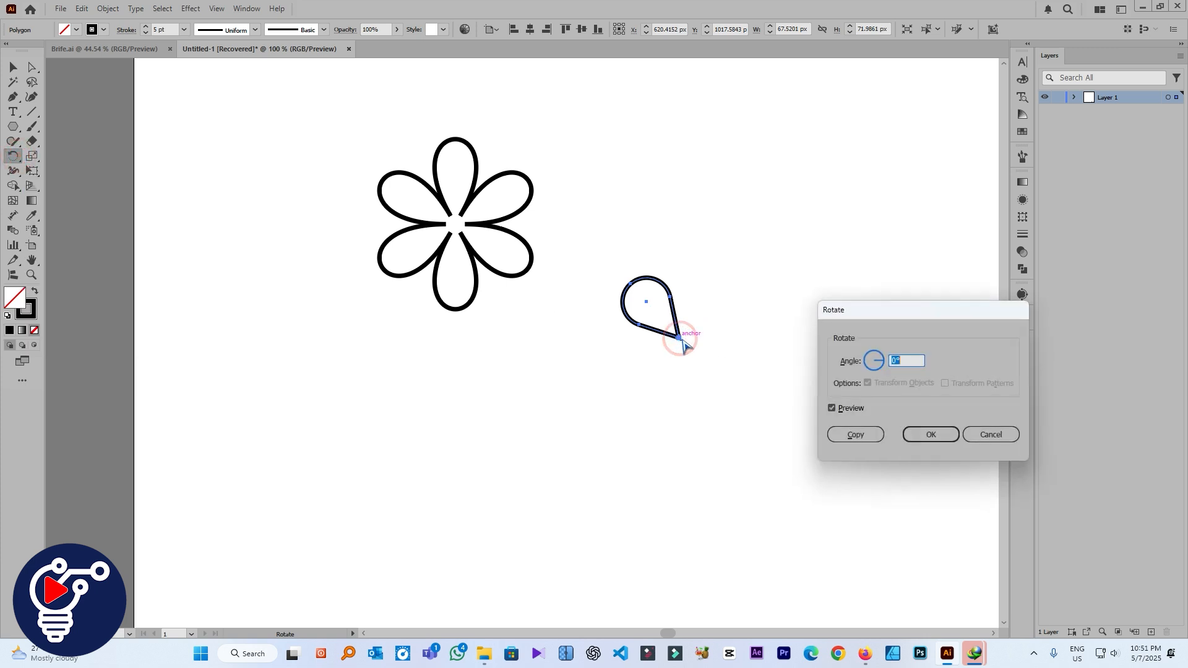
{"action": "key", "text": "Up"}
{"action": "key", "text": "Up"}
{"action": "key", "text": "Up"}
{"action": "key", "text": "Up"}
{"action": "key", "text": "Up"}
{"action": "key", "text": "Up"}
{"action": "key", "text": "Up"}
{"action": "key", "text": "Up"}
{"action": "key", "text": "Up"}
{"action": "key", "text": "Up"}
{"action": "key", "text": "Up"}
{"action": "key", "text": "Up"}
{"action": "key", "text": "Up"}
{"action": "key", "text": "Up"}
{"action": "key", "text": "Up"}
{"action": "key", "text": "Up"}
{"action": "key", "text": "Up"}
{"action": "key", "text": "Up"}
{"action": "key", "text": "Up"}
{"action": "key", "text": "Up"}
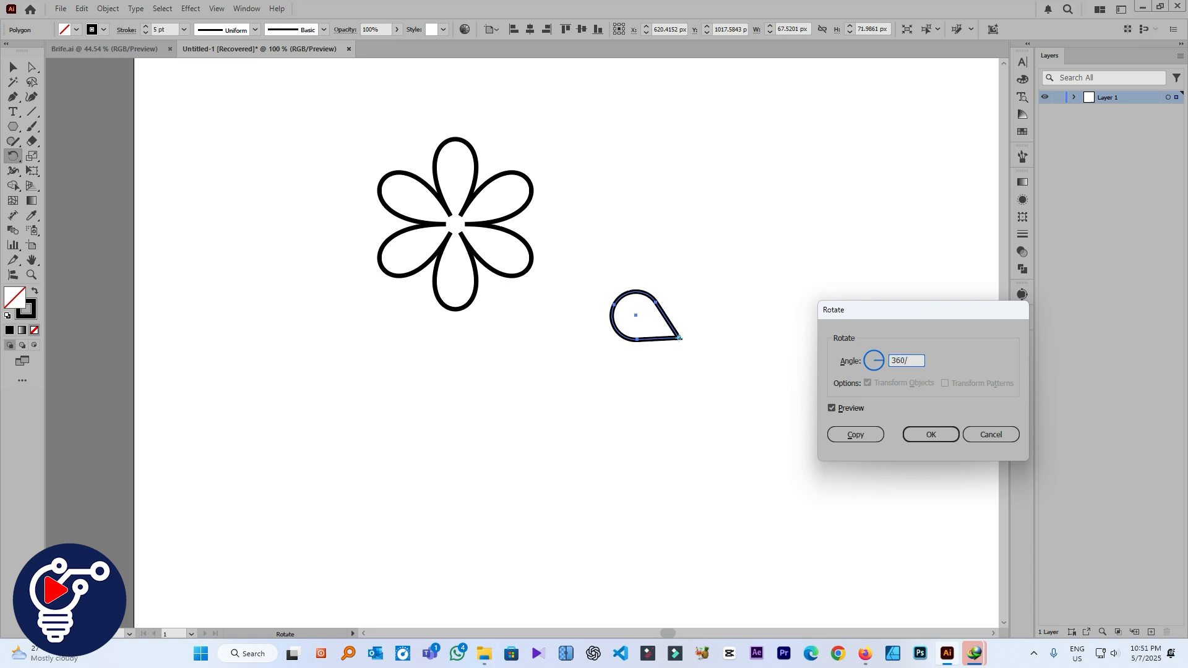
{"action": "left_click", "coordinate": [855, 434]}
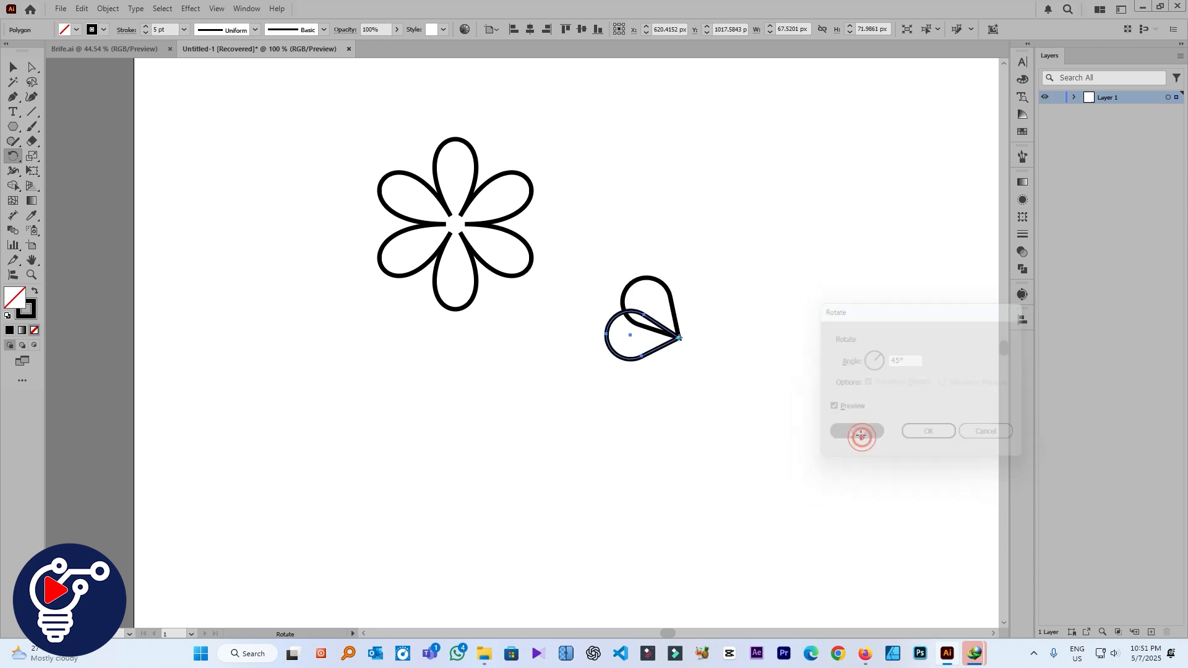
Repeat the rotated copy six more times to complete an eight-petal flower
{"action": "key", "text": "ctrl+d"}
{"action": "key", "text": "ctrl+d"}
{"action": "key", "text": "ctrl+d"}
{"action": "key", "text": "ctrl+d"}
{"action": "key", "text": "ctrl+d"}
{"action": "key", "text": "ctrl+d"}
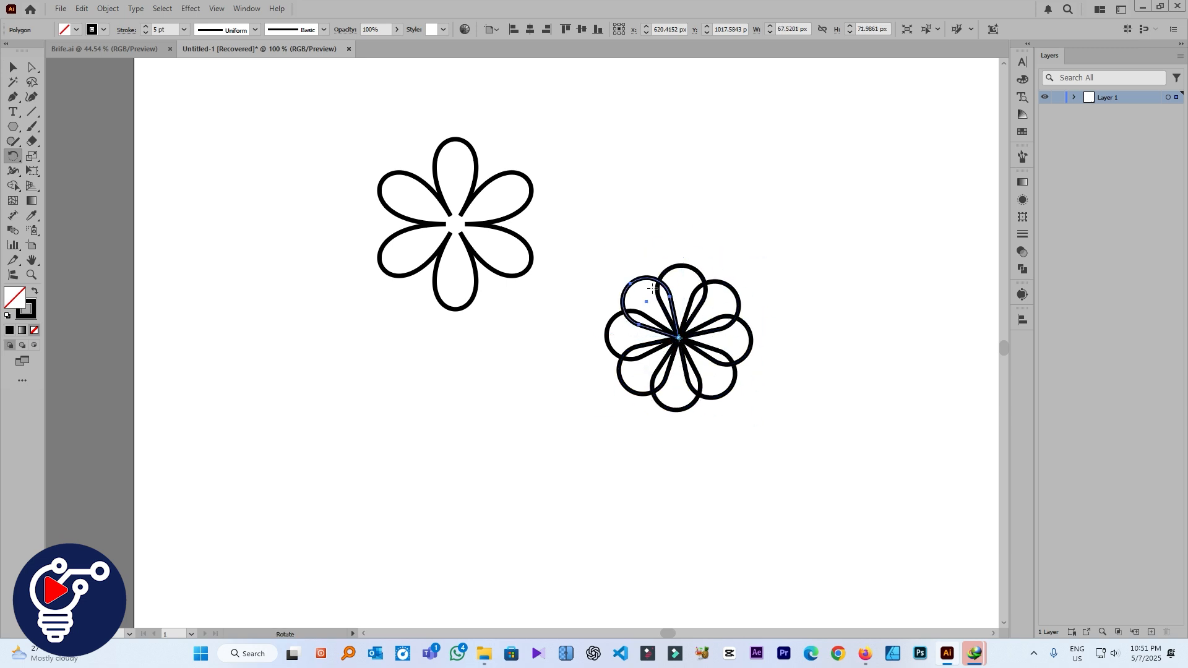
Select all petals of the rotated eight-petal flower and delete them
{"action": "left_click", "coordinate": [13, 67]}
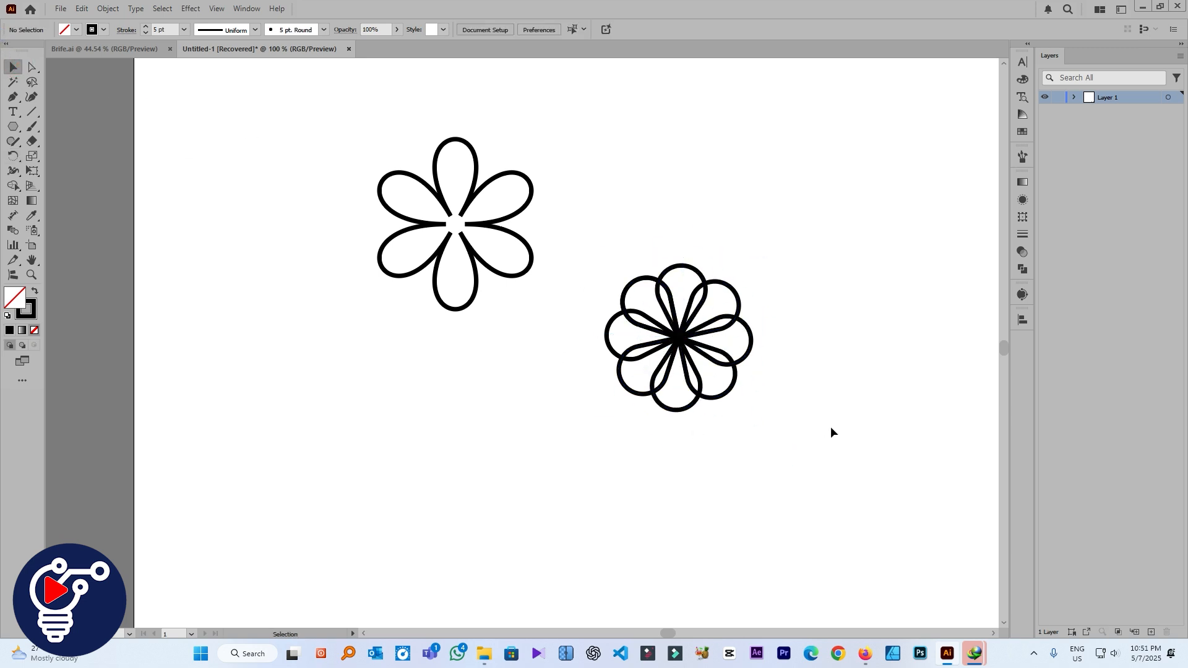
{"action": "left_click_drag", "start_coordinate": [835, 434], "coordinate": [621, 230]}
{"action": "key", "text": "Delete"}
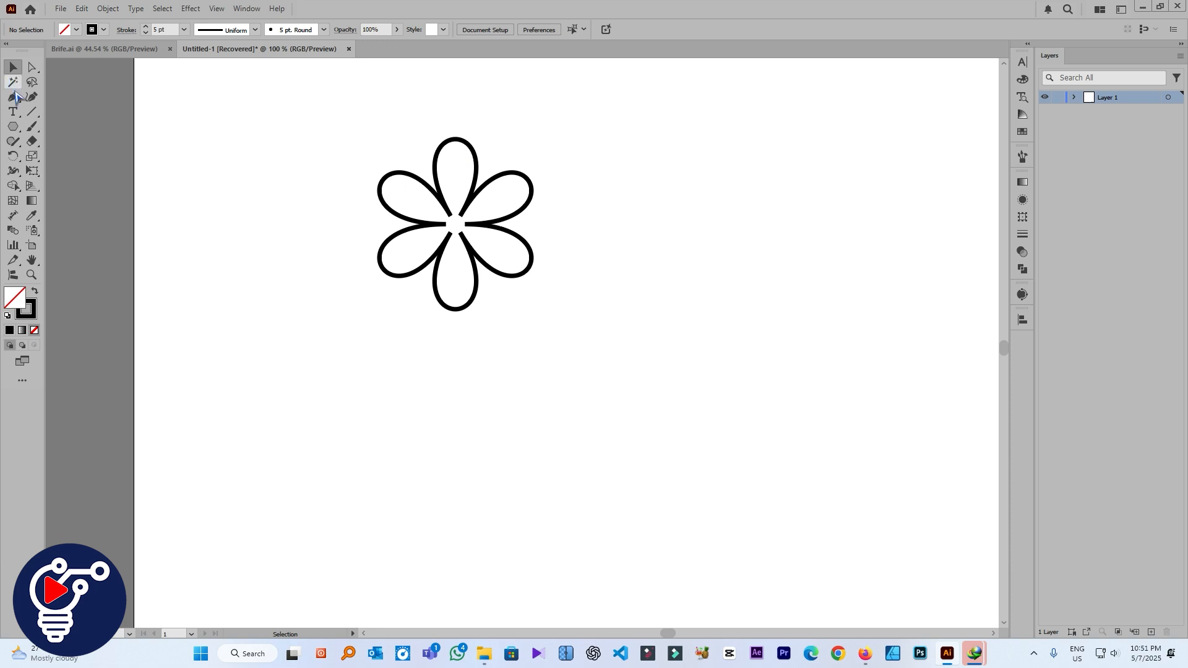
Draw a five-sided polygon about 254 by 243 px beside the six-petal flower
{"action": "left_click", "coordinate": [13, 126]}
{"action": "mouse_move", "coordinate": [718, 239]}
{"action": "left_mouse_down"}
{"action": "mouse_move", "coordinate": [772, 301]}
{"action": "mouse_move", "coordinate": [818, 292]}
{"action": "mouse_move", "coordinate": [826, 313]}
{"action": "mouse_move", "coordinate": [786, 330]}
{"action": "left_mouse_up"}
{"action": "key", "text": "Up"}
{"action": "key", "text": "Up"}
Apply the Pucker & Bloat effect to the five-sided polygon with a bloat of 108%
{"action": "left_click", "coordinate": [198, 7]}
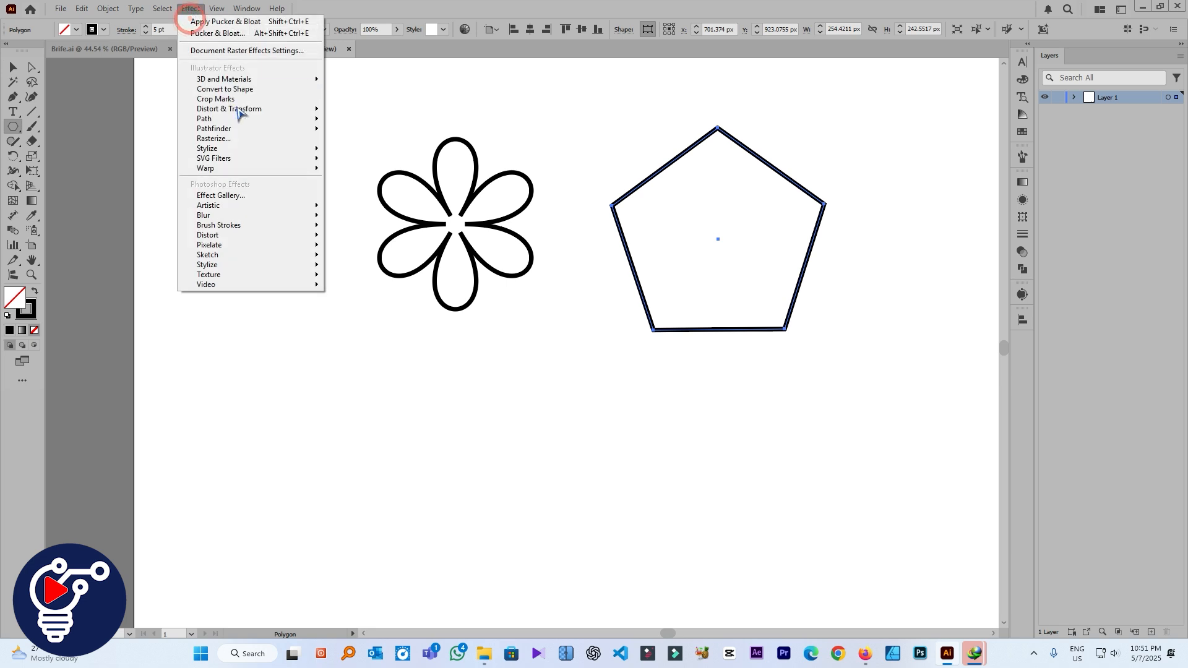
{"action": "mouse_move", "coordinate": [260, 110]}
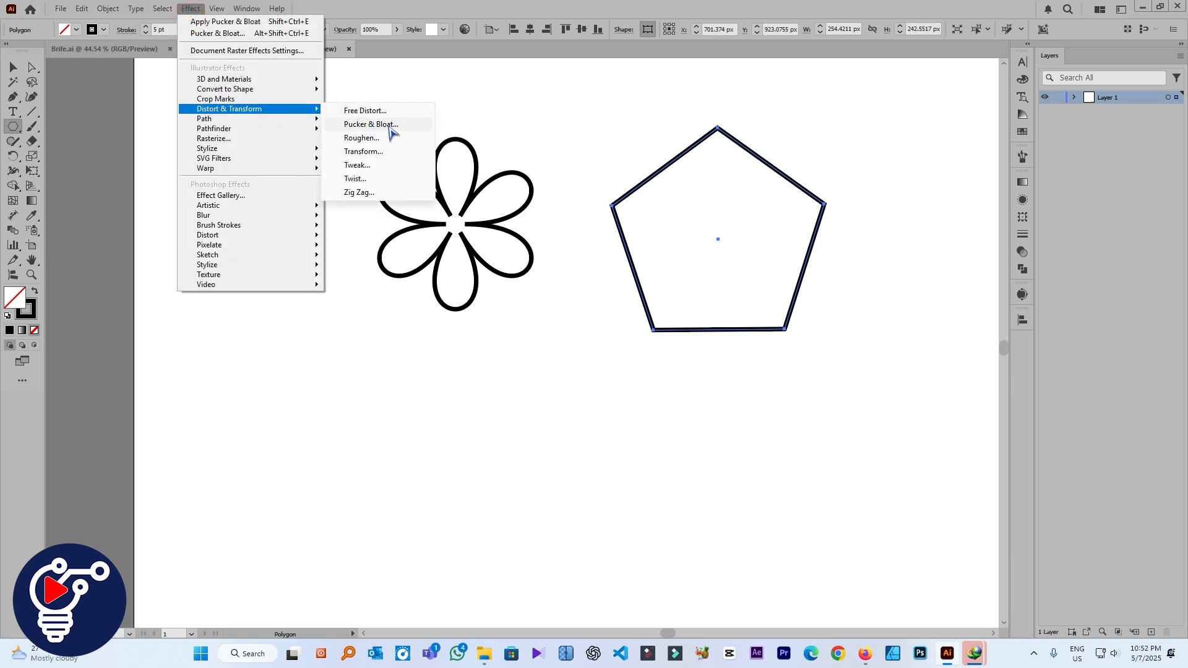
{"action": "left_click", "coordinate": [371, 125]}
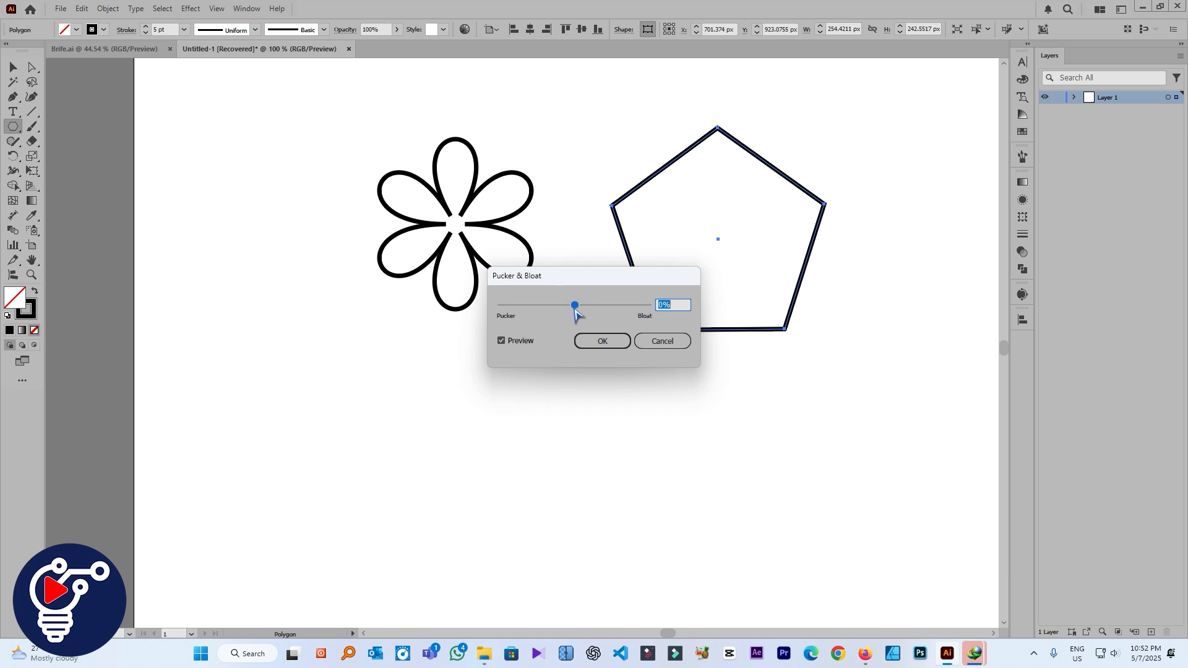
{"action": "left_click_drag", "start_coordinate": [575, 309], "coordinate": [535, 309]}
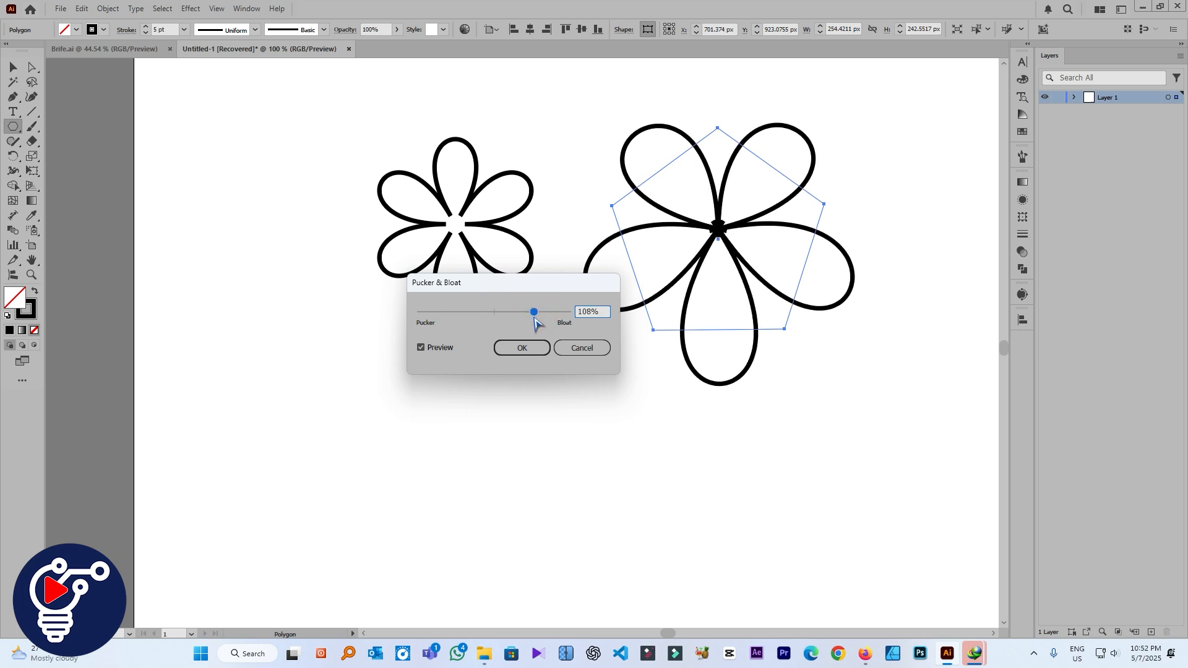
{"action": "left_click", "coordinate": [521, 348]}
Scale the five-petal flower down to about 89 by 85 px and place it to the left of the six-petal flower
{"action": "left_click", "coordinate": [14, 68]}
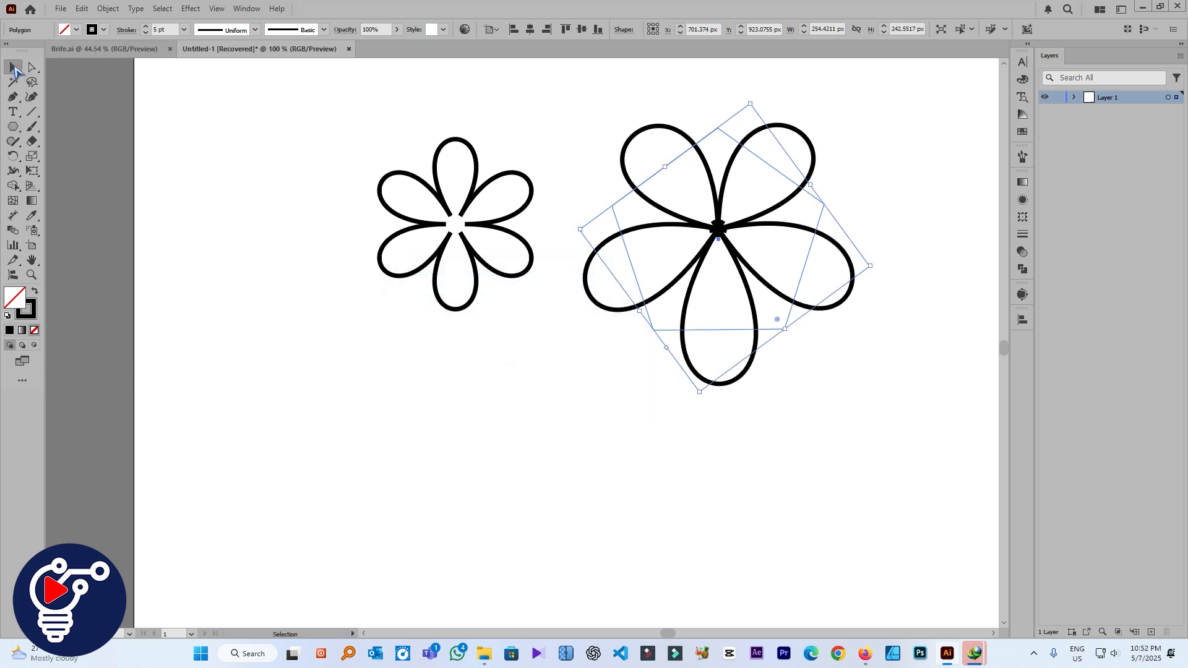
{"action": "left_click_drag", "start_coordinate": [871, 268], "coordinate": [773, 261]}
{"action": "left_click_drag", "start_coordinate": [814, 315], "coordinate": [615, 166]}
{"action": "left_click_drag", "start_coordinate": [718, 248], "coordinate": [365, 279]}
{"action": "left_click", "coordinate": [559, 403]}
{"action": "left_click_drag", "start_coordinate": [328, 323], "coordinate": [306, 253]}
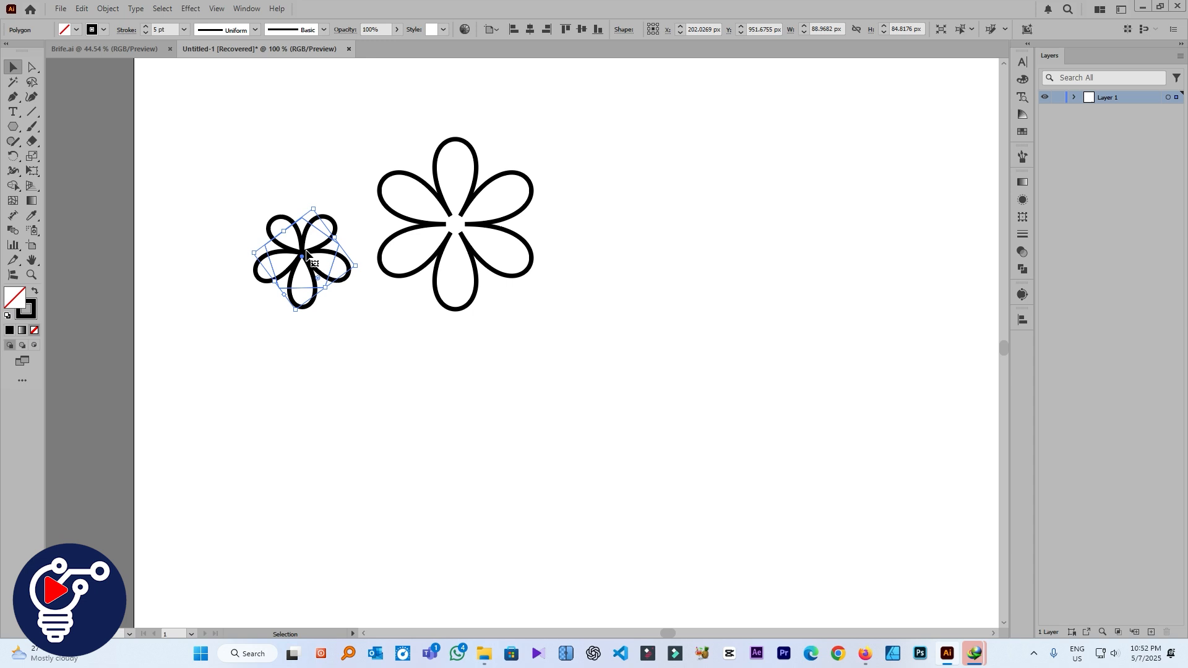
Select both the five-petal and six-petal flowers and delete them
{"action": "left_click_drag", "start_coordinate": [704, 378], "coordinate": [179, 99]}
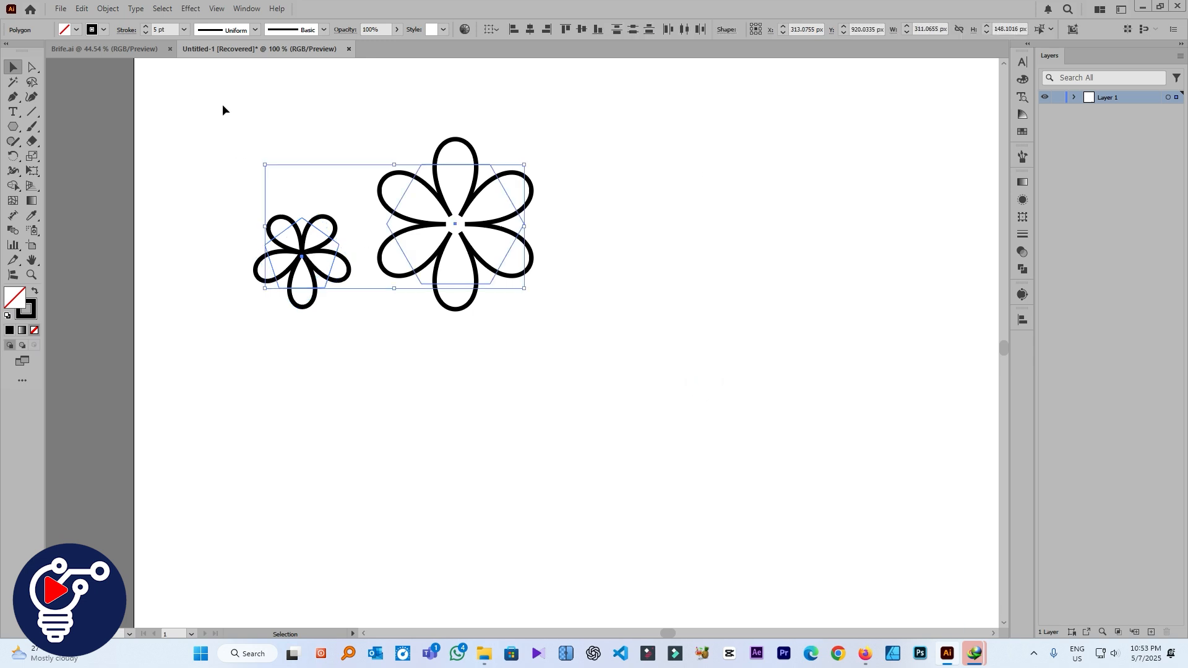
{"action": "key", "text": "Delete"}
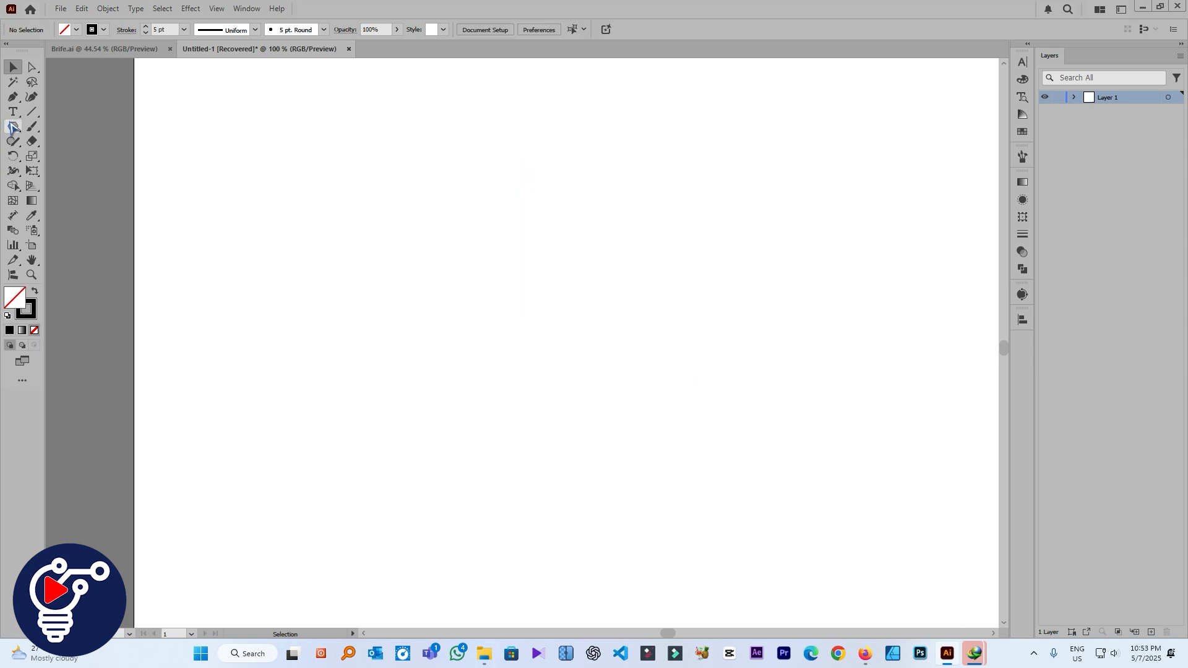
Draw a circle about 46 px in diameter in the upper-left area of the artboard
{"action": "left_click_drag", "start_coordinate": [13, 127], "coordinate": [75, 162]}
{"action": "left_click_drag", "start_coordinate": [328, 194], "coordinate": [343, 210]}
{"action": "left_click", "coordinate": [13, 66]}
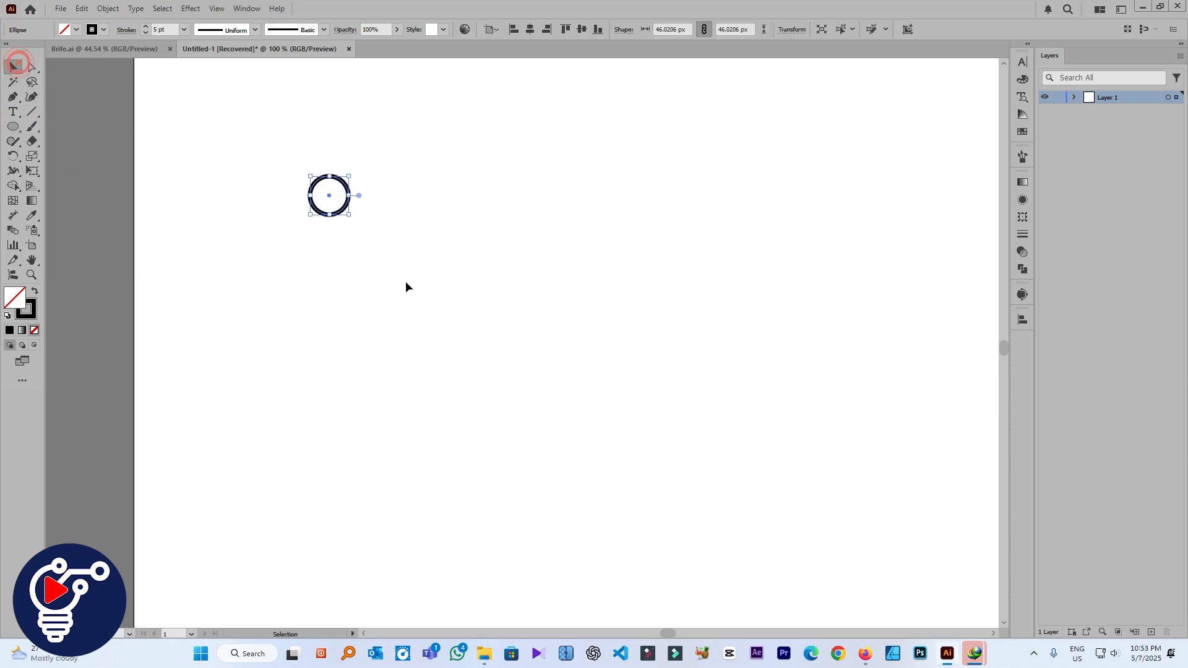
Copy the circle into a row of four and duplicate that row about 59 px below
{"action": "left_click_drag", "start_coordinate": [407, 248], "coordinate": [293, 192]}
{"action": "left_click", "coordinate": [448, 235]}
{"action": "left_click", "coordinate": [487, 208]}
{"action": "left_click_drag", "start_coordinate": [559, 266], "coordinate": [296, 248]}
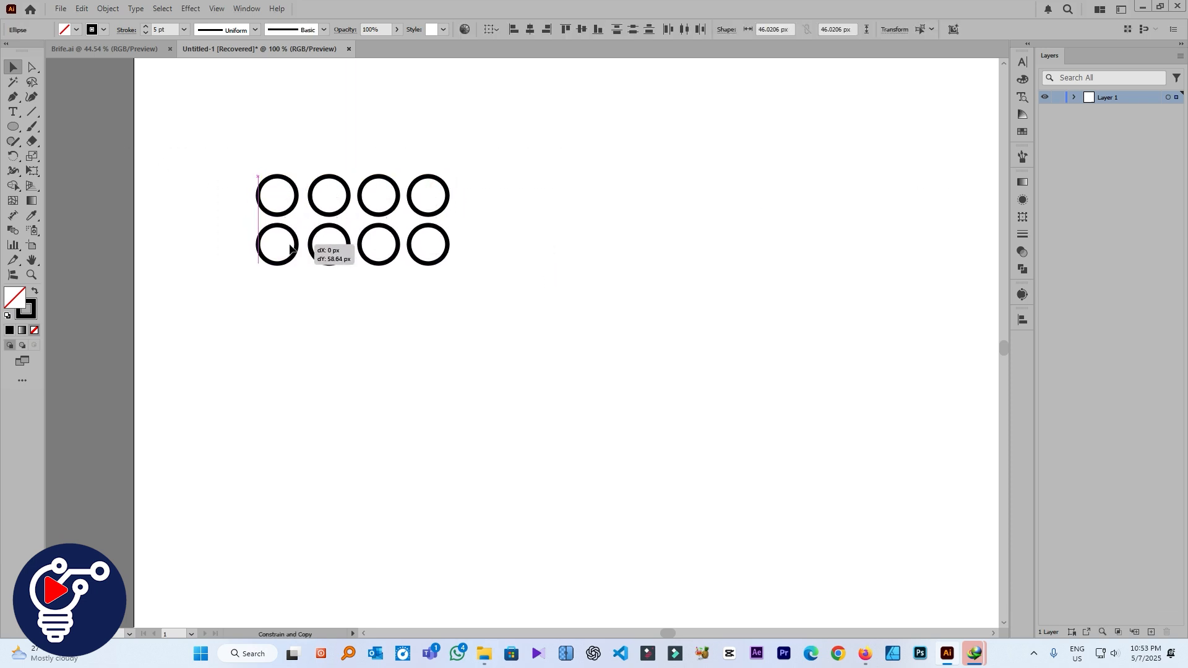
{"action": "left_click_drag", "start_coordinate": [514, 286], "coordinate": [253, 116]}
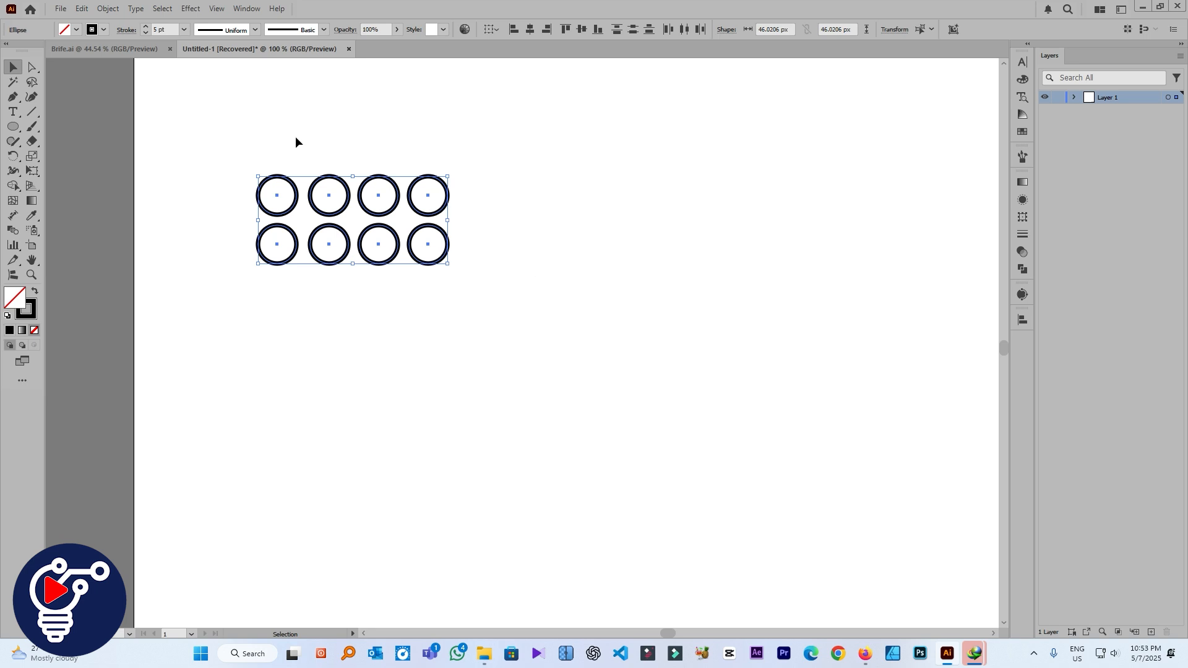
Create a pattern brush named Pattern Brush 1 from the eight circles, using the original artwork as its side tile
{"action": "left_click", "coordinate": [607, 263]}
{"action": "left_click_drag", "start_coordinate": [588, 266], "coordinate": [191, 133]}
{"action": "left_click", "coordinate": [571, 239]}
{"action": "left_click_drag", "start_coordinate": [550, 297], "coordinate": [188, 112]}
{"action": "left_click_drag", "start_coordinate": [351, 201], "coordinate": [591, 158]}
{"action": "right_click", "coordinate": [586, 161]}
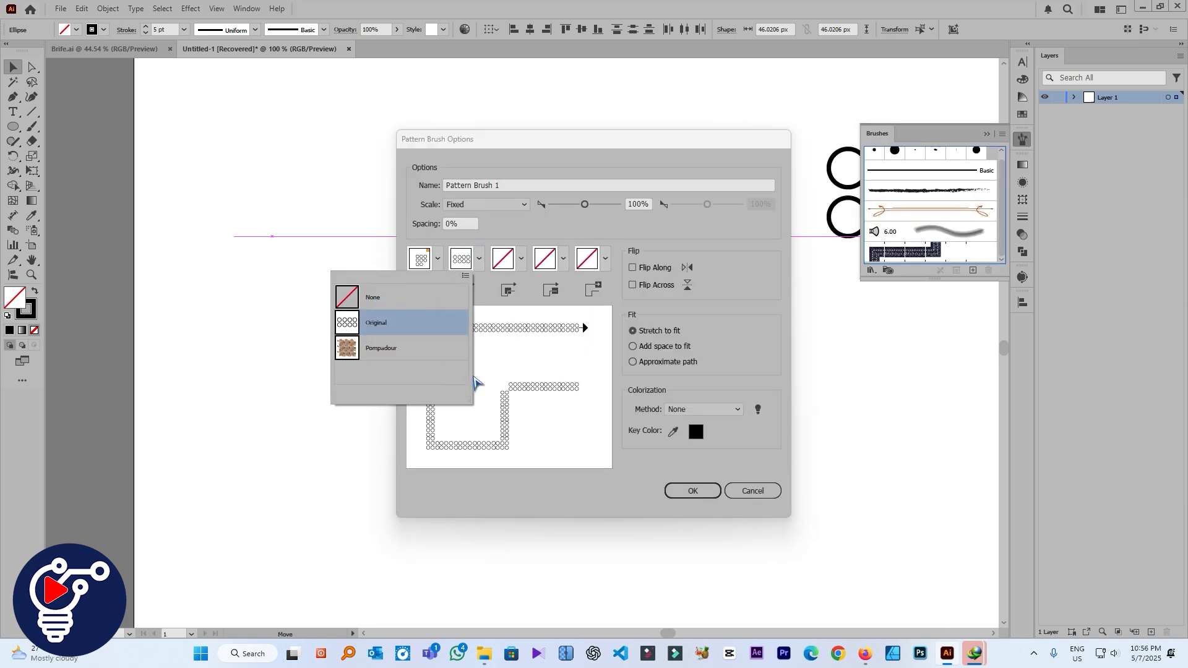
{"action": "left_click", "coordinate": [414, 327]}
{"action": "left_click", "coordinate": [693, 490]}
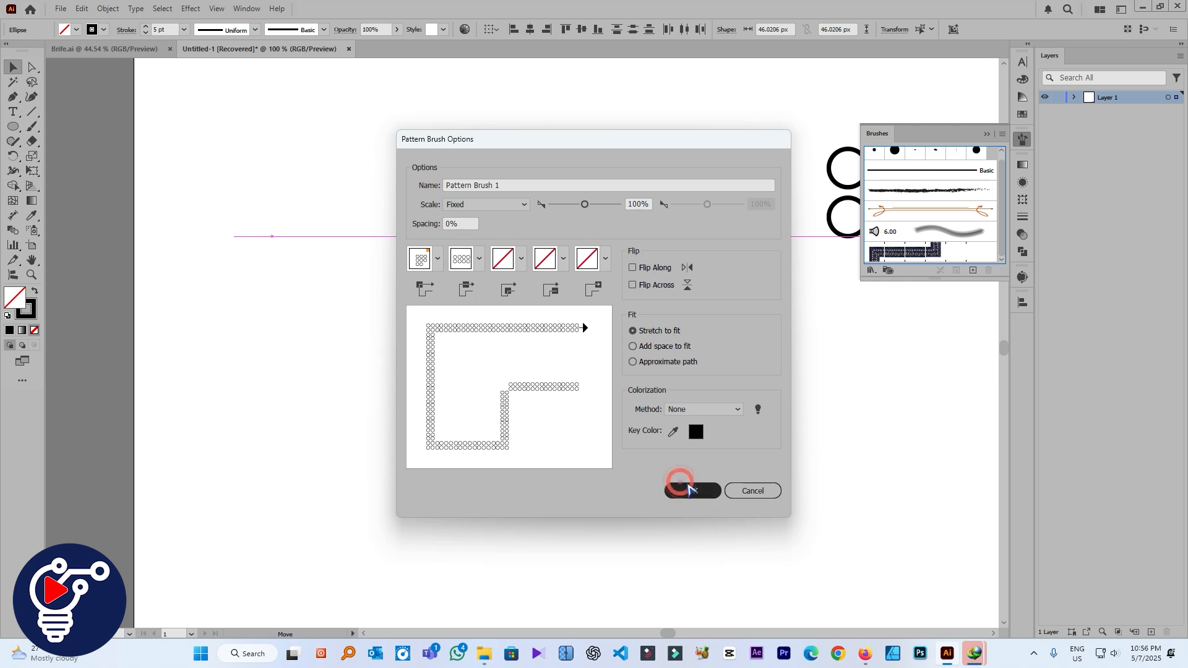
Draw a rectangle about 309 by 219 px to the lower right of the circles
{"action": "left_click", "coordinate": [497, 246]}
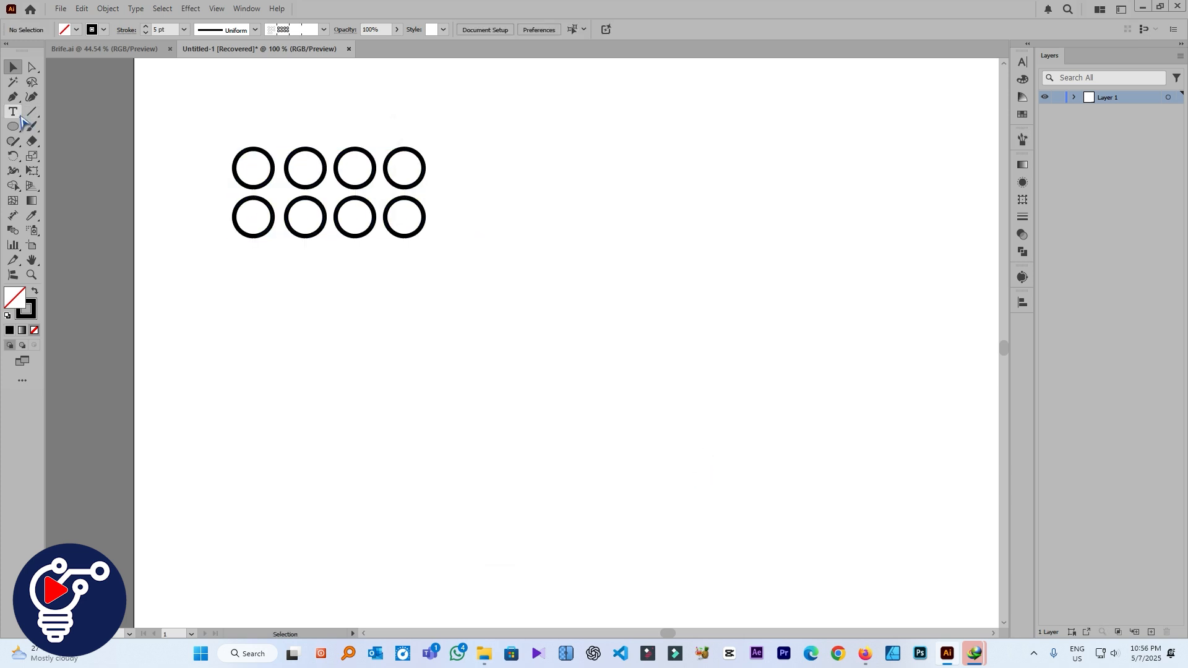
{"action": "left_click", "coordinate": [14, 126]}
{"action": "left_click", "coordinate": [55, 129]}
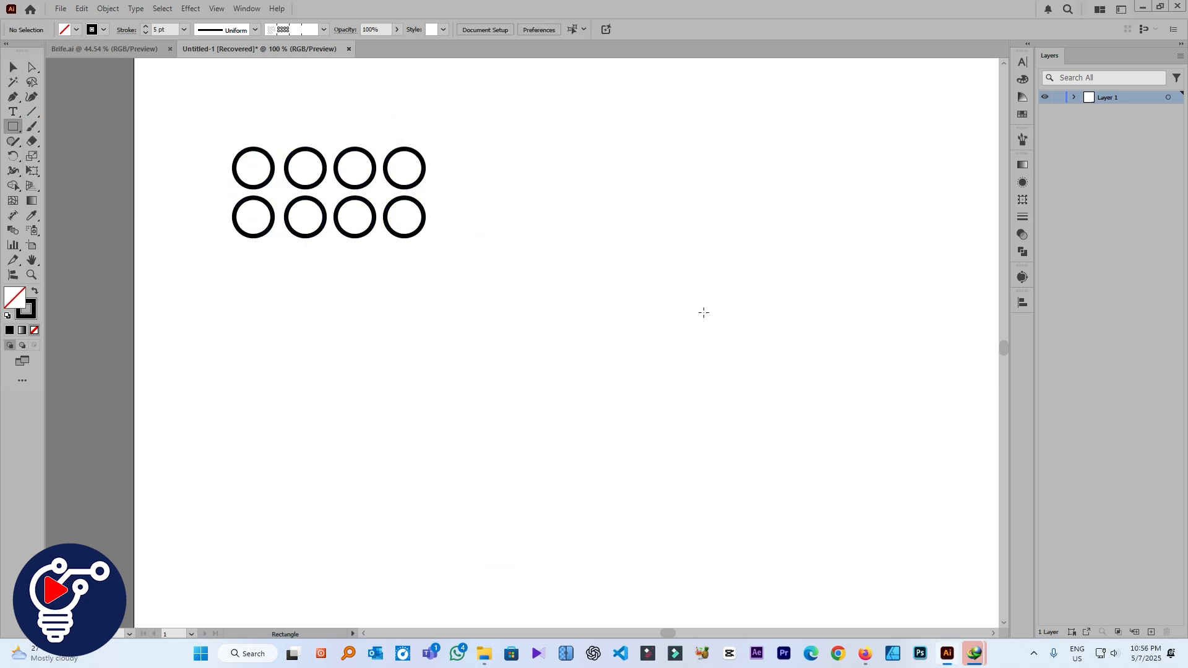
{"action": "left_click_drag", "start_coordinate": [563, 235], "coordinate": [823, 419]}
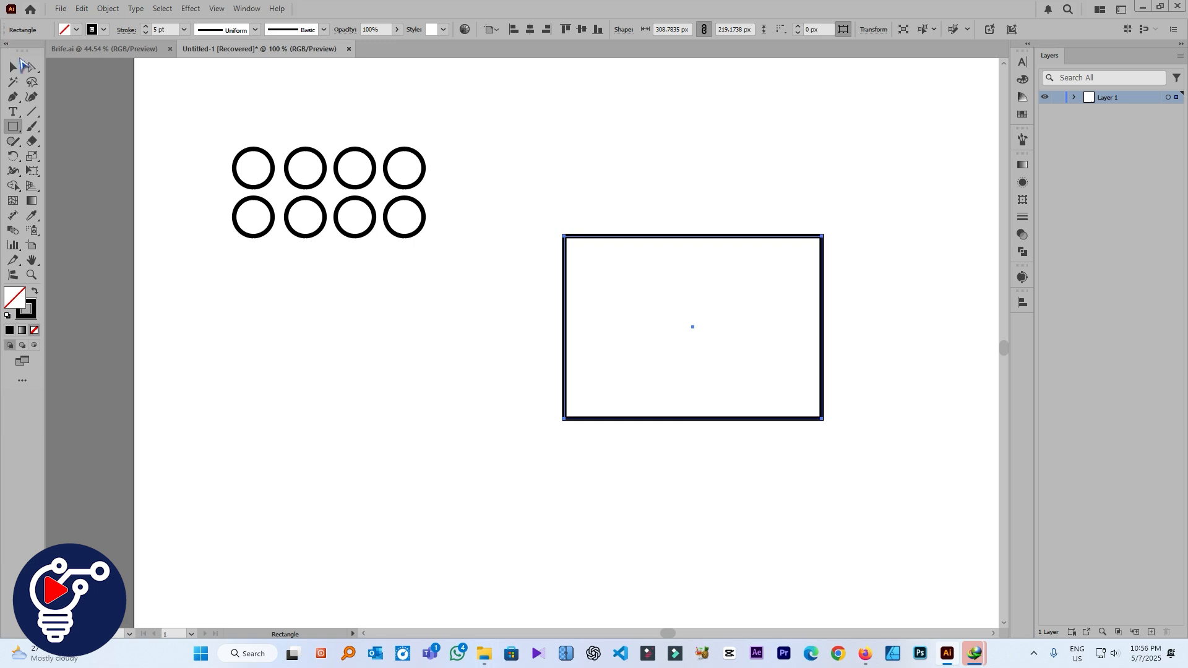
Apply the new circle pattern brush to the rectangle's stroke
{"action": "left_click", "coordinate": [14, 66]}
{"action": "left_click", "coordinate": [681, 149]}
{"action": "left_click_drag", "start_coordinate": [689, 184], "coordinate": [782, 306]}
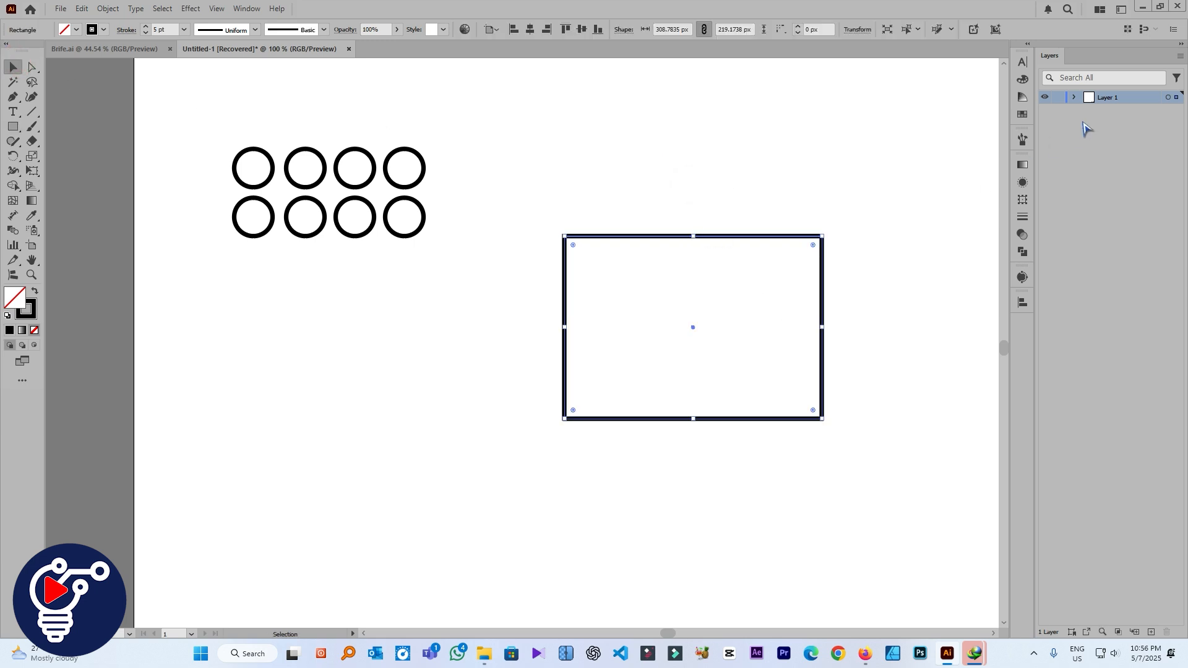
{"action": "left_click", "coordinate": [1022, 114]}
{"action": "left_click", "coordinate": [1023, 140]}
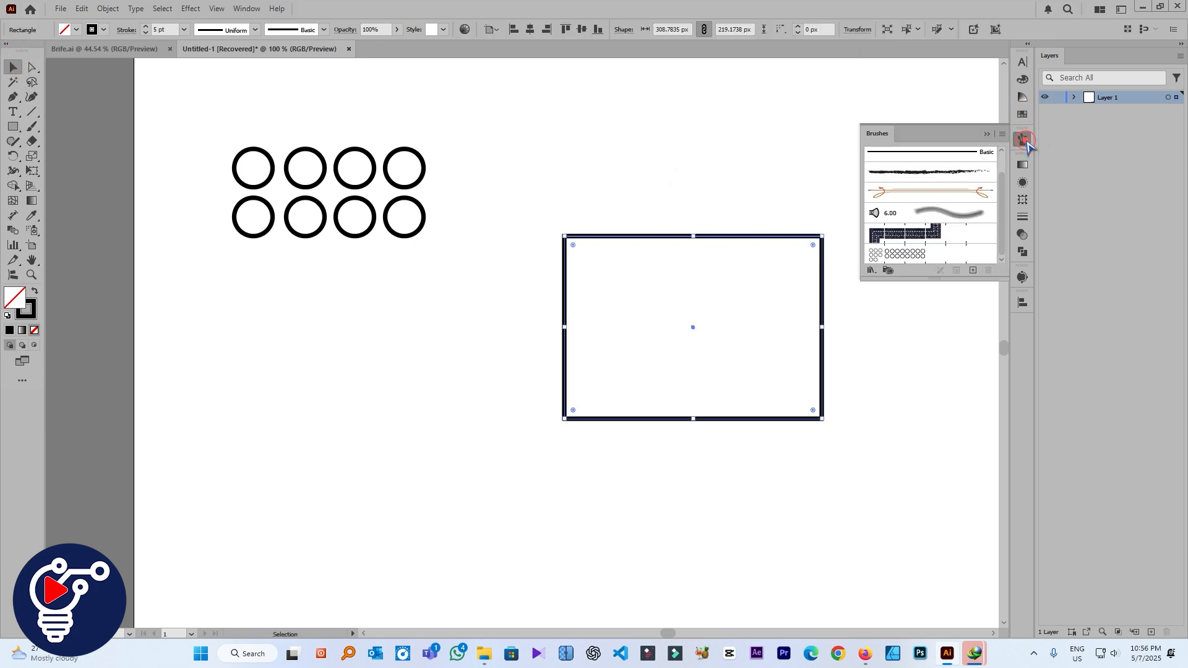
{"action": "left_click", "coordinate": [906, 255]}
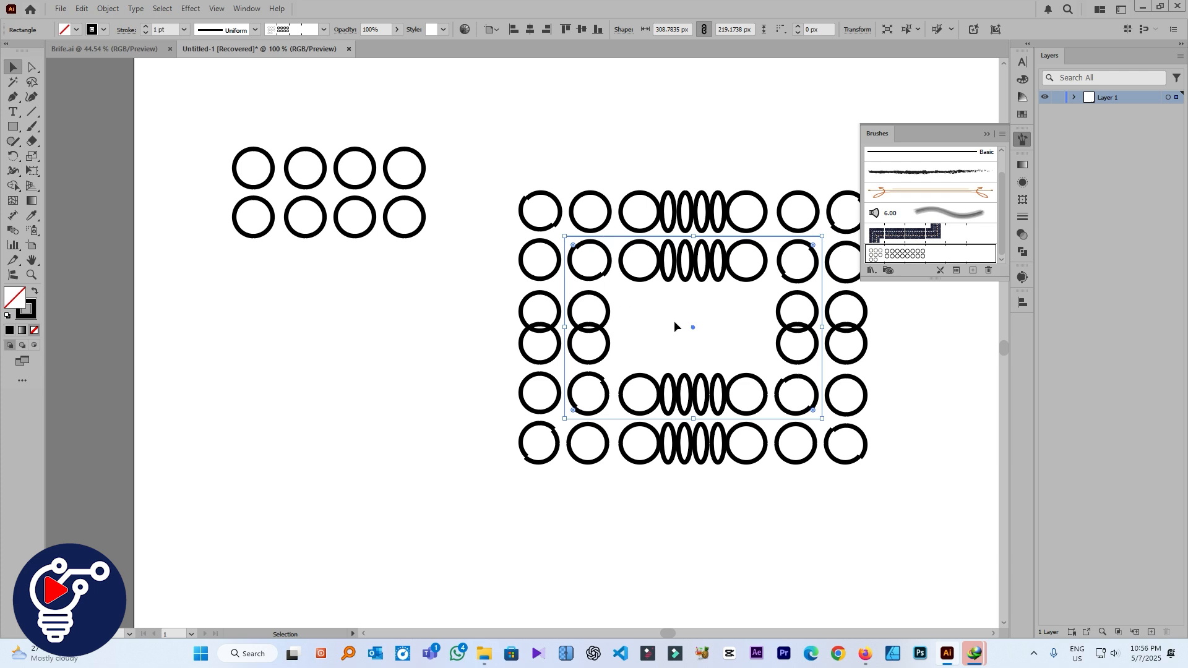
Delete the pattern-brushed rectangle and the eight circles
{"action": "scroll", "coordinate": [648, 236], "scroll_direction": "down", "scroll_amount": 4}
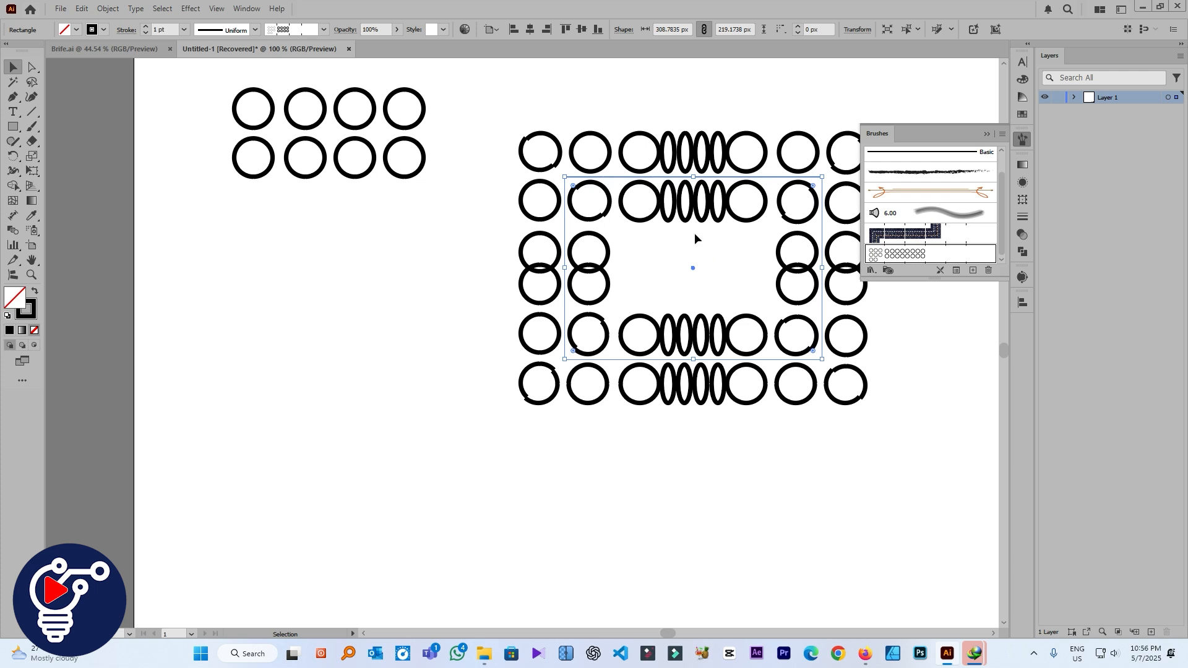
{"action": "scroll", "coordinate": [622, 241], "scroll_direction": "down", "scroll_amount": 2}
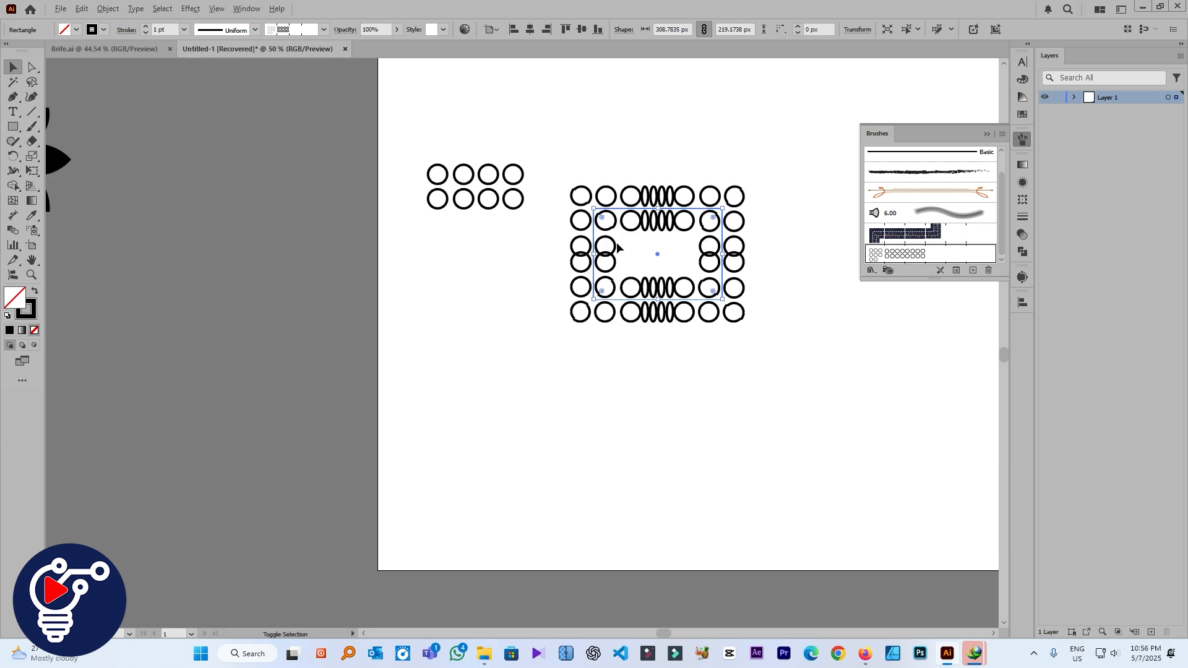
{"action": "left_click_drag", "start_coordinate": [735, 301], "coordinate": [798, 327]}
{"action": "left_click_drag", "start_coordinate": [702, 280], "coordinate": [619, 203]}
{"action": "left_click", "coordinate": [764, 308]}
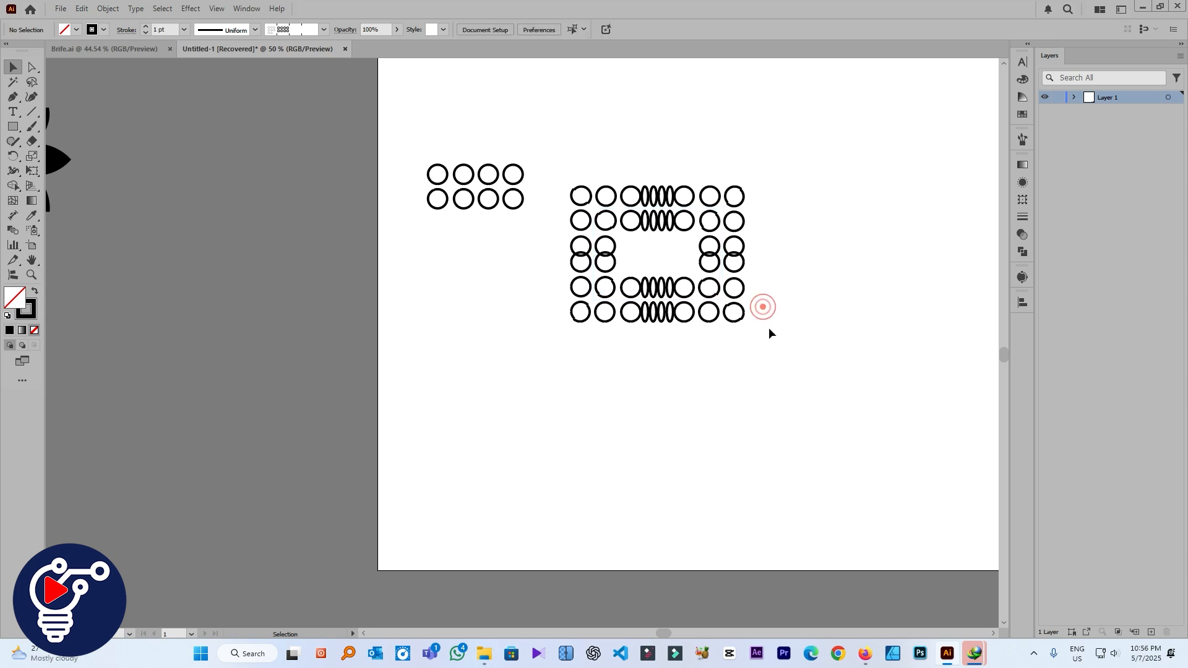
{"action": "left_click_drag", "start_coordinate": [768, 328], "coordinate": [575, 182]}
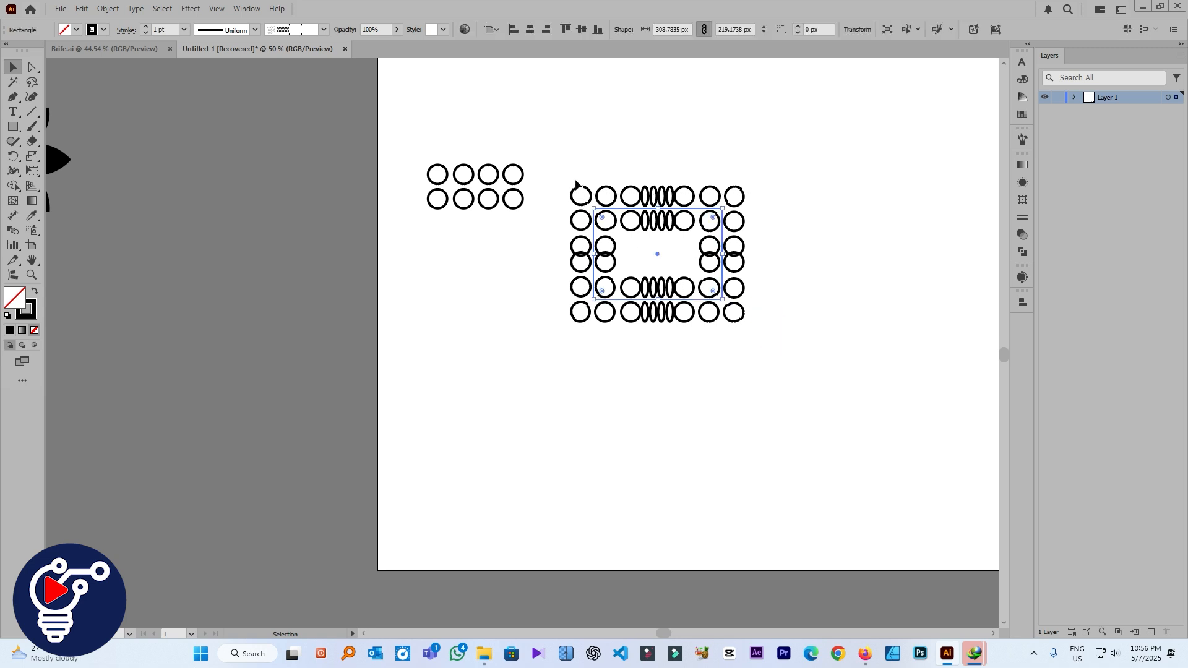
{"action": "key", "text": "Delete"}
{"action": "left_click_drag", "start_coordinate": [574, 179], "coordinate": [442, 130]}
{"action": "key", "text": "Delete"}
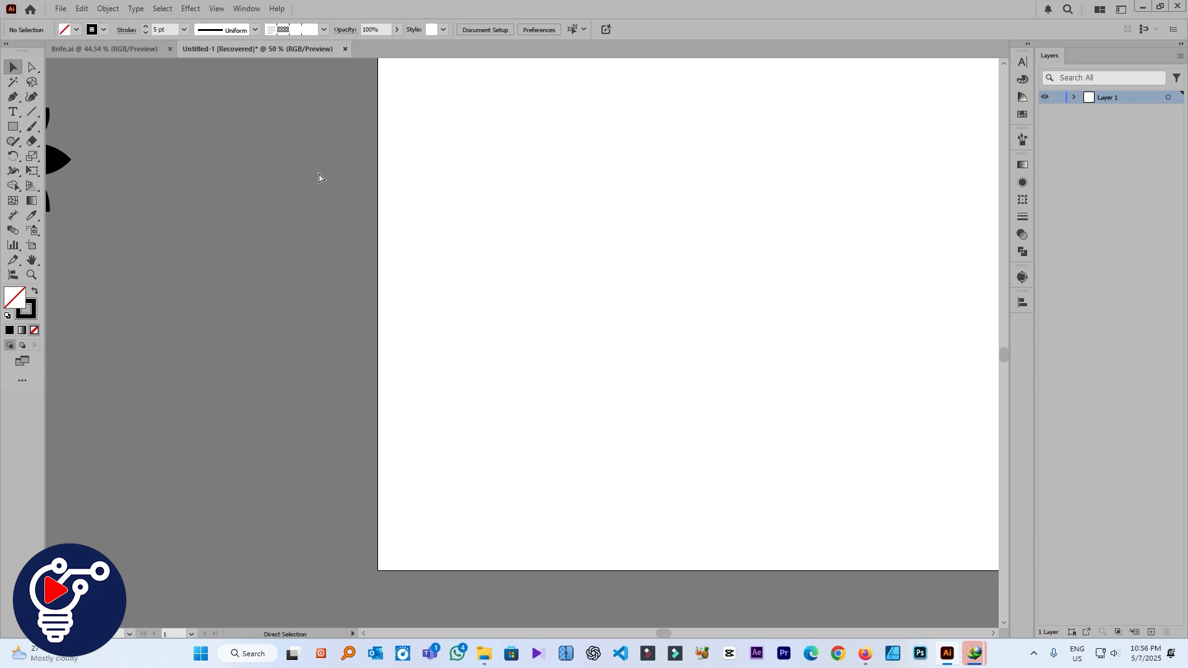
Undo the deletions, the brush stroke and the rectangle, going back to only the eight circles
{"action": "key", "text": "ctrl+z"}
{"action": "left_click", "coordinate": [663, 262]}
{"action": "key", "text": "ctrl+z"}
{"action": "key", "text": "ctrl+z"}
{"action": "key", "text": "ctrl+z"}
{"action": "key", "text": "ctrl+z"}
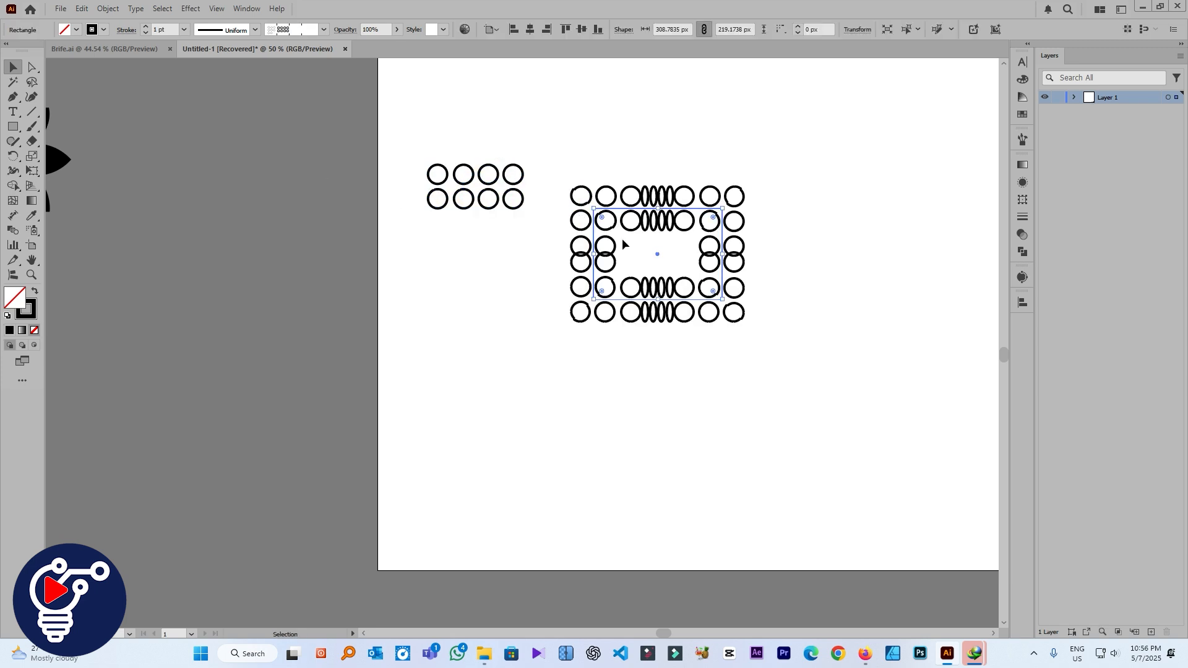
{"action": "key", "text": "ctrl+z"}
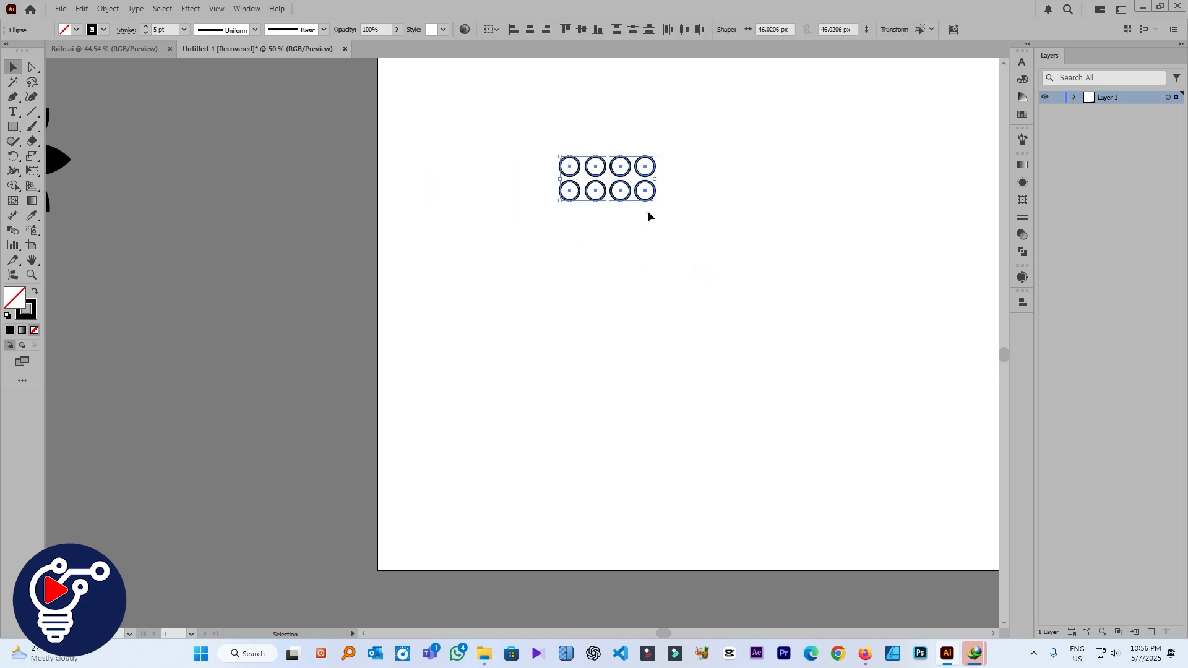
Move the upper-left circle out of the group into the empty area below and select it on its own
{"action": "left_click", "coordinate": [626, 161]}
{"action": "right_click", "coordinate": [626, 160]}
{"action": "left_click", "coordinate": [600, 165]}
{"action": "right_click", "coordinate": [600, 165]}
{"action": "left_click", "coordinate": [566, 166]}
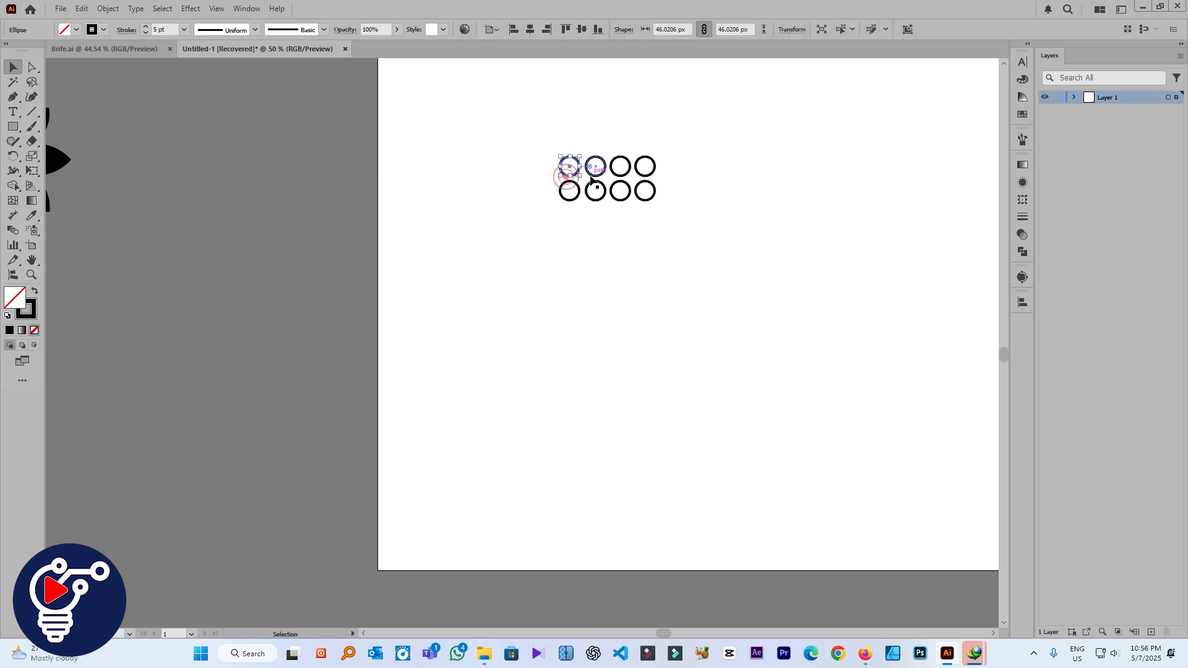
{"action": "left_click", "coordinate": [581, 247]}
{"action": "left_click_drag", "start_coordinate": [578, 174], "coordinate": [690, 338]}
{"action": "left_click_drag", "start_coordinate": [795, 374], "coordinate": [587, 279]}
Create a Grid repeat from the separated circle and extend it to about 532 by 508 px
{"action": "left_click", "coordinate": [107, 8]}
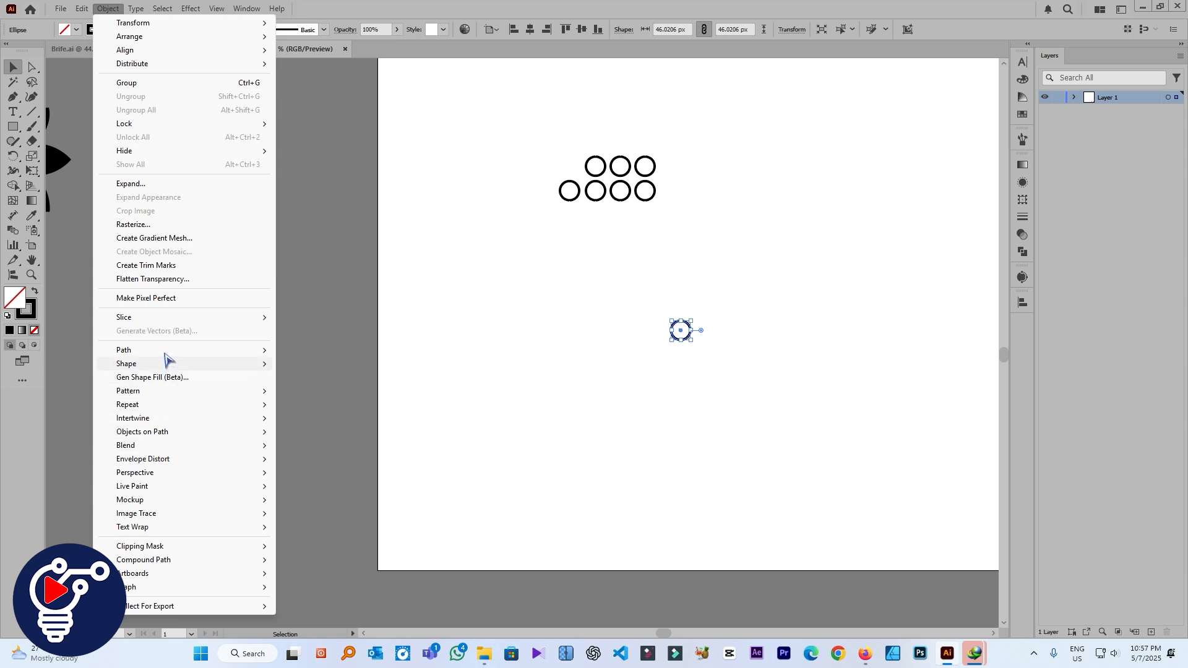
{"action": "left_click", "coordinate": [166, 404]}
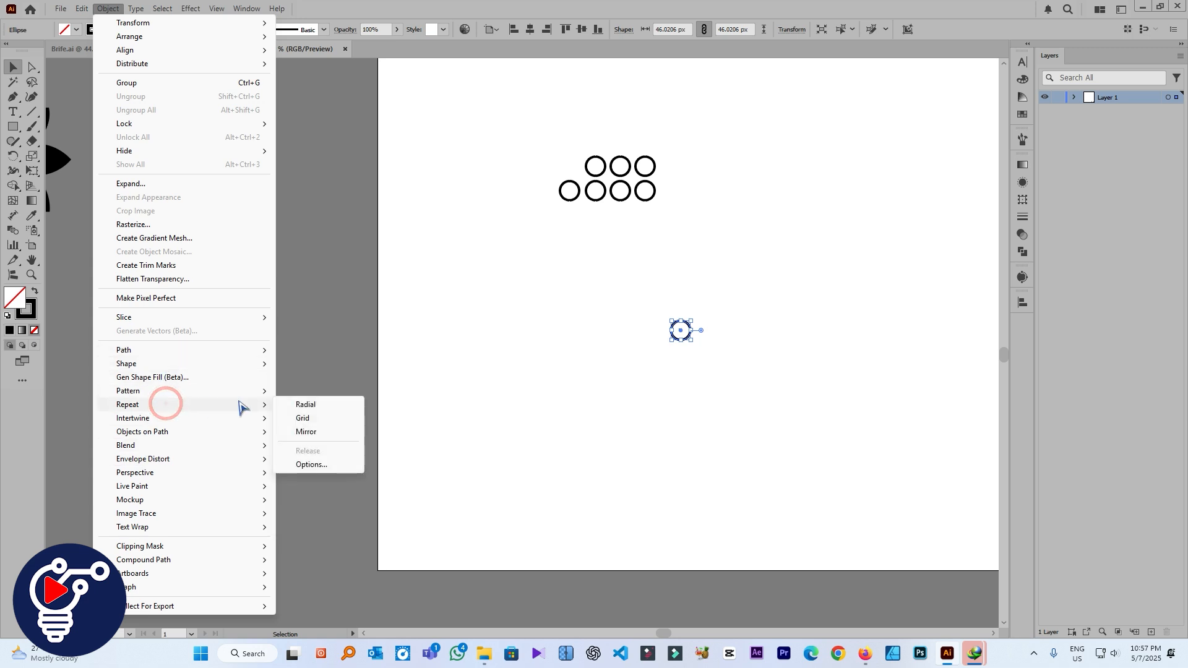
{"action": "left_click", "coordinate": [304, 418]}
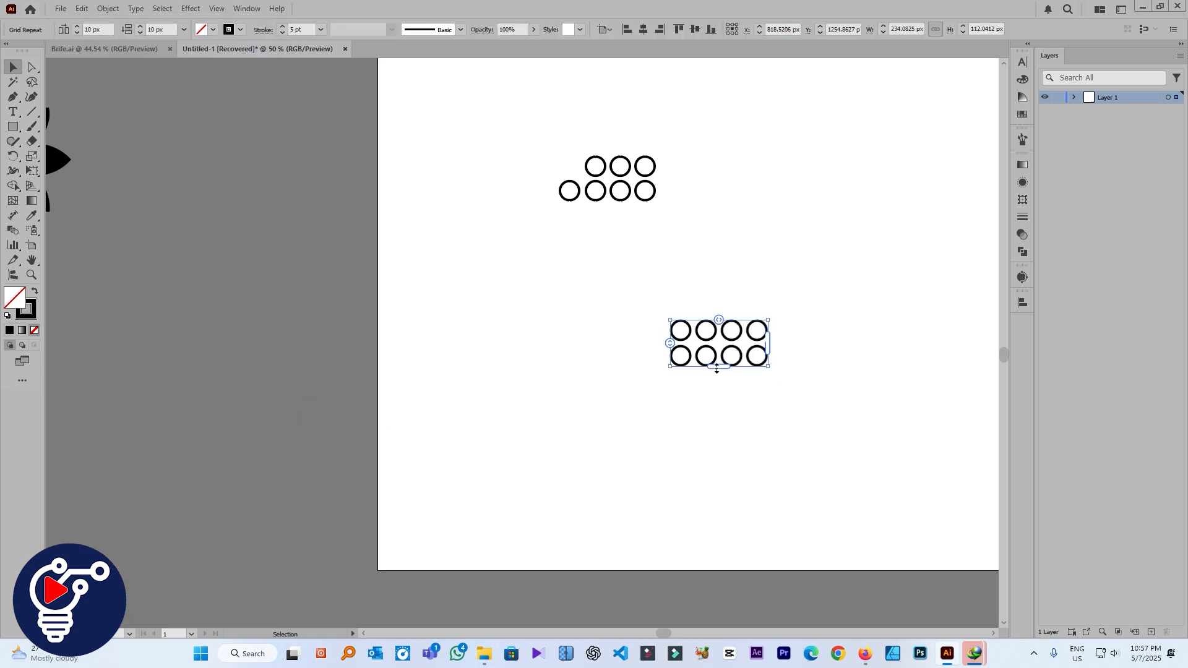
{"action": "left_click_drag", "start_coordinate": [768, 348], "coordinate": [892, 345]}
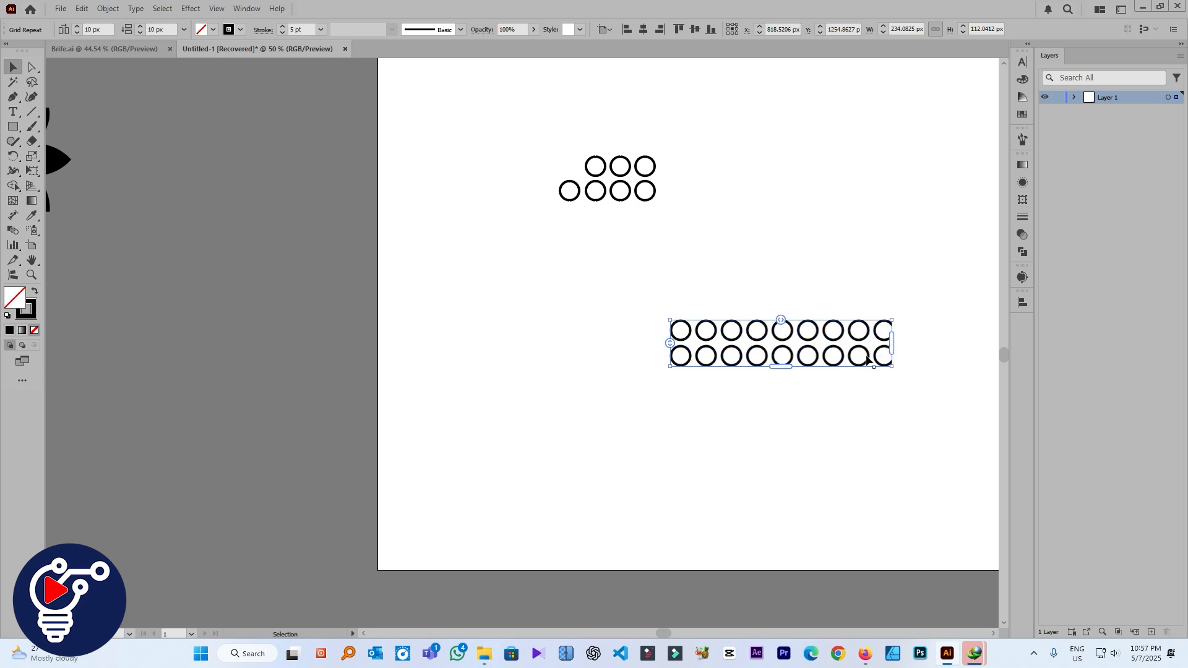
{"action": "left_click_drag", "start_coordinate": [783, 368], "coordinate": [782, 531]}
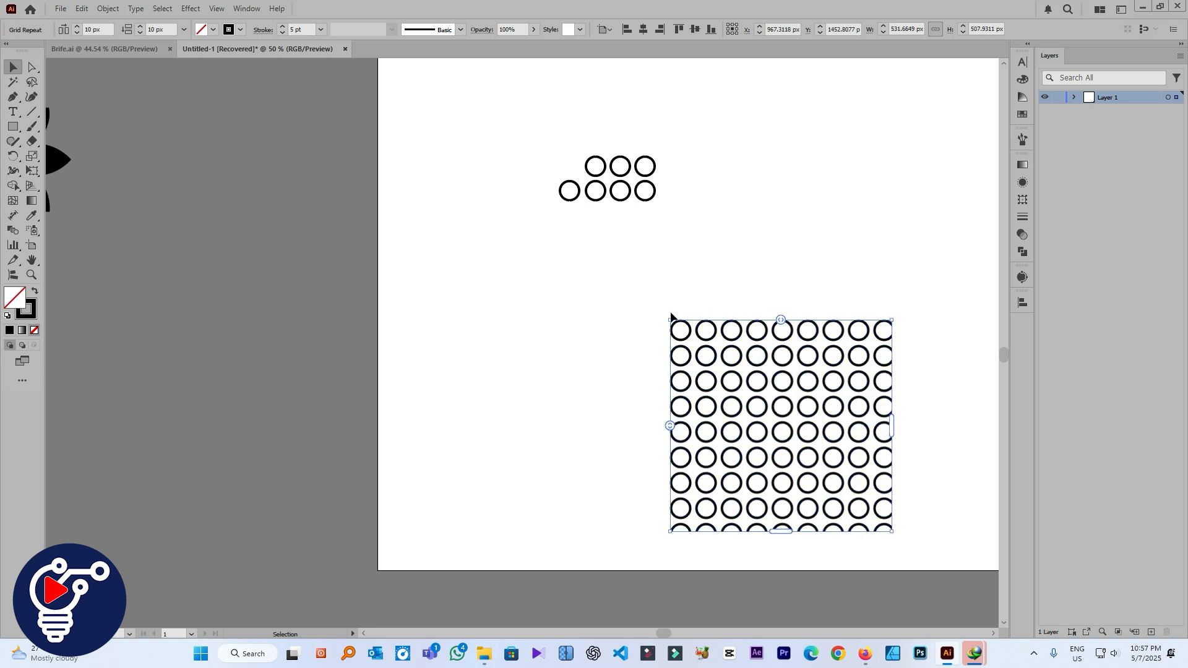
Scale the circle grid up to about 678 by 647 px and widen it with extra columns
{"action": "left_click_drag", "start_coordinate": [669, 318], "coordinate": [494, 267]}
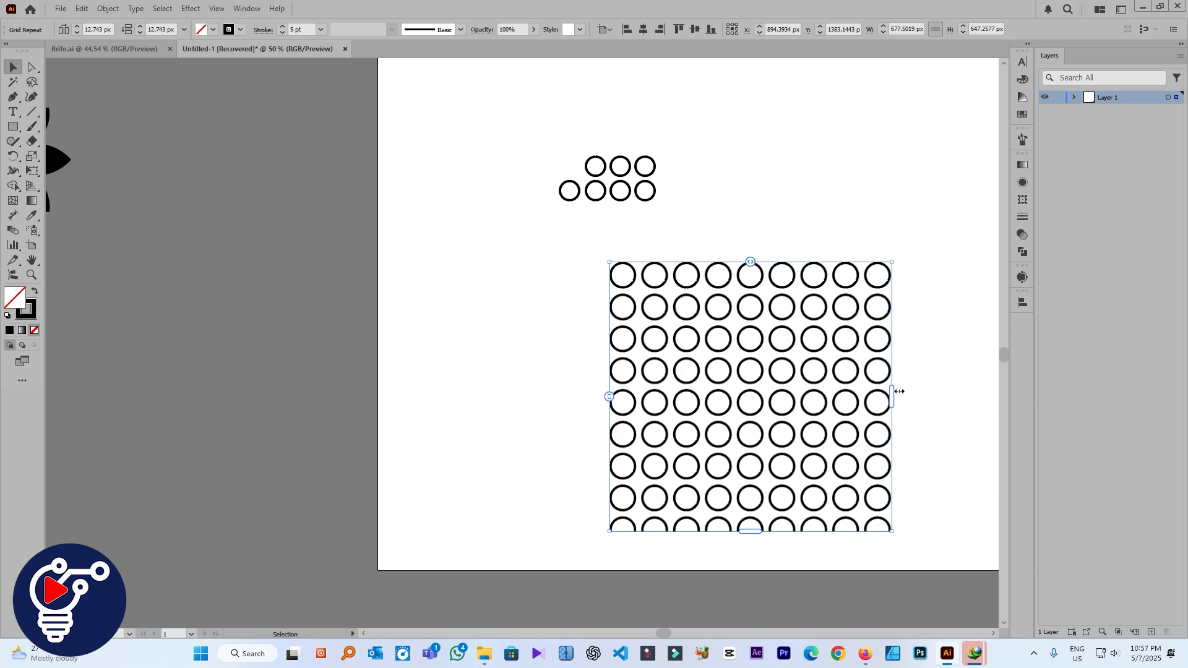
{"action": "left_click_drag", "start_coordinate": [900, 391], "coordinate": [968, 391]}
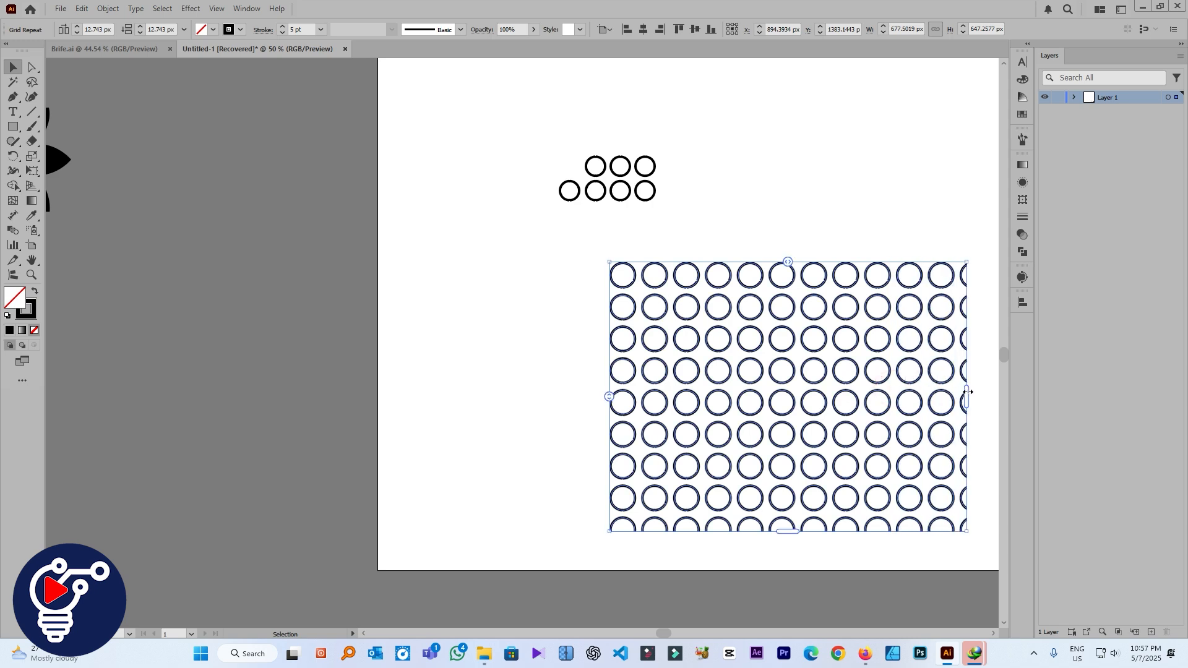
{"action": "left_click_drag", "start_coordinate": [862, 354], "coordinate": [733, 334]}
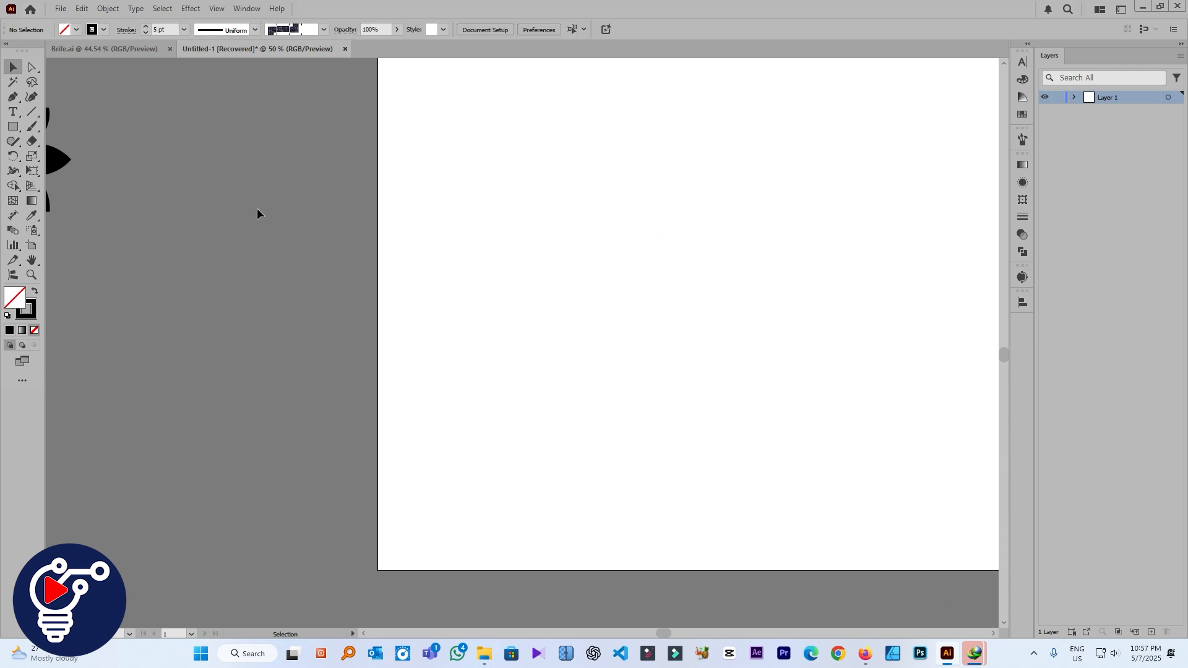
Draw a straight vertical line about 169 px long with the Pen tool in the upper part of the artboard
{"action": "left_click", "coordinate": [13, 97]}
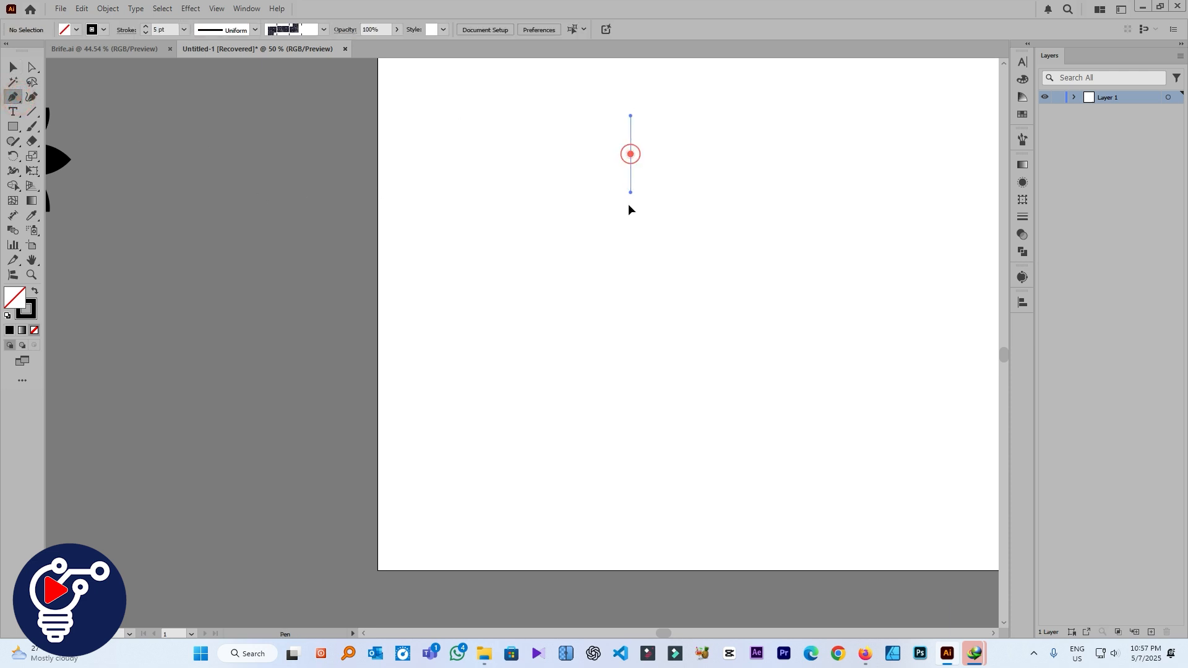
{"action": "left_click_drag", "start_coordinate": [628, 206], "coordinate": [632, 230]}
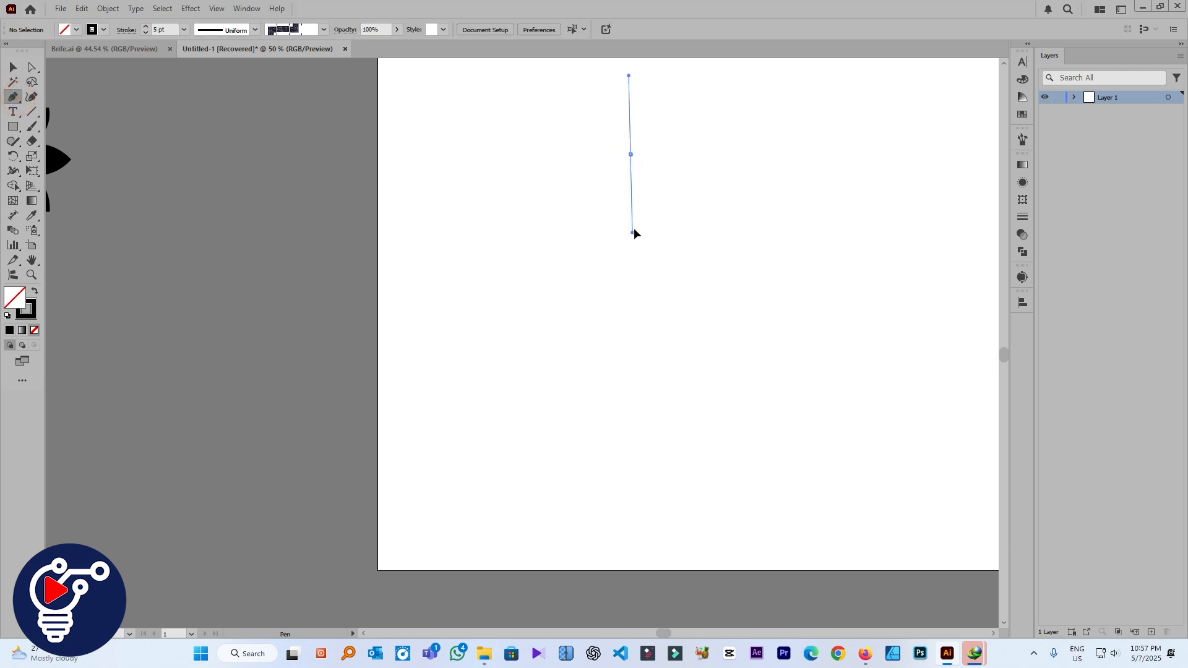
{"action": "key", "text": "ctrl+z"}
{"action": "left_click", "coordinate": [622, 155]}
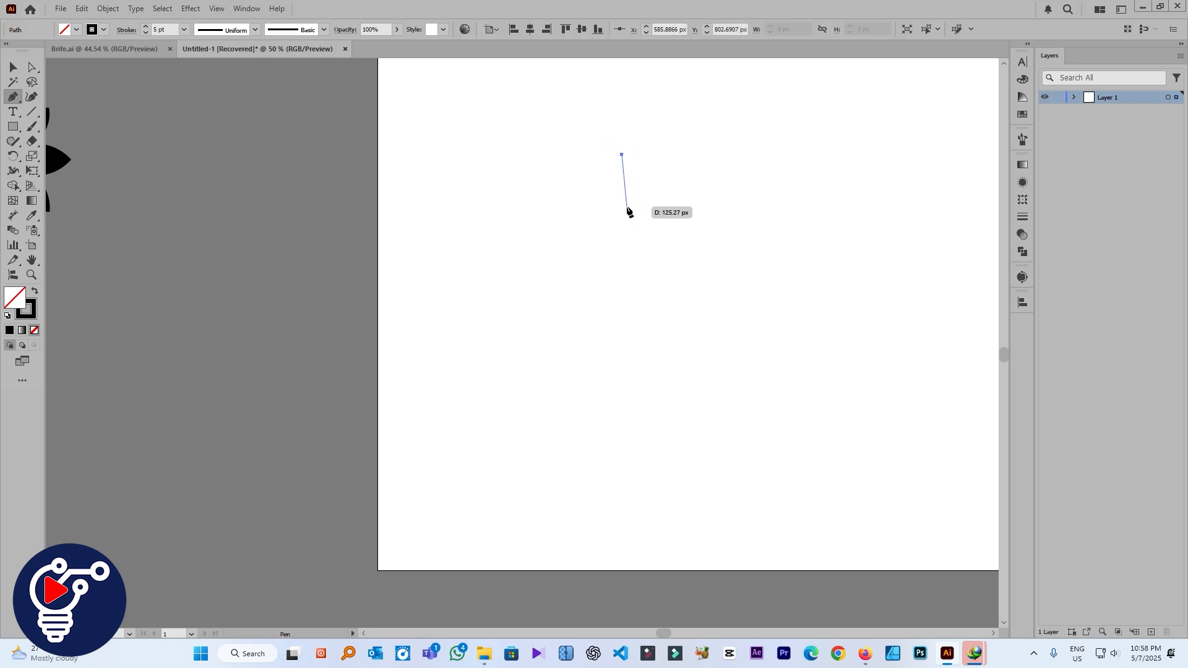
{"action": "left_click", "coordinate": [622, 225]}
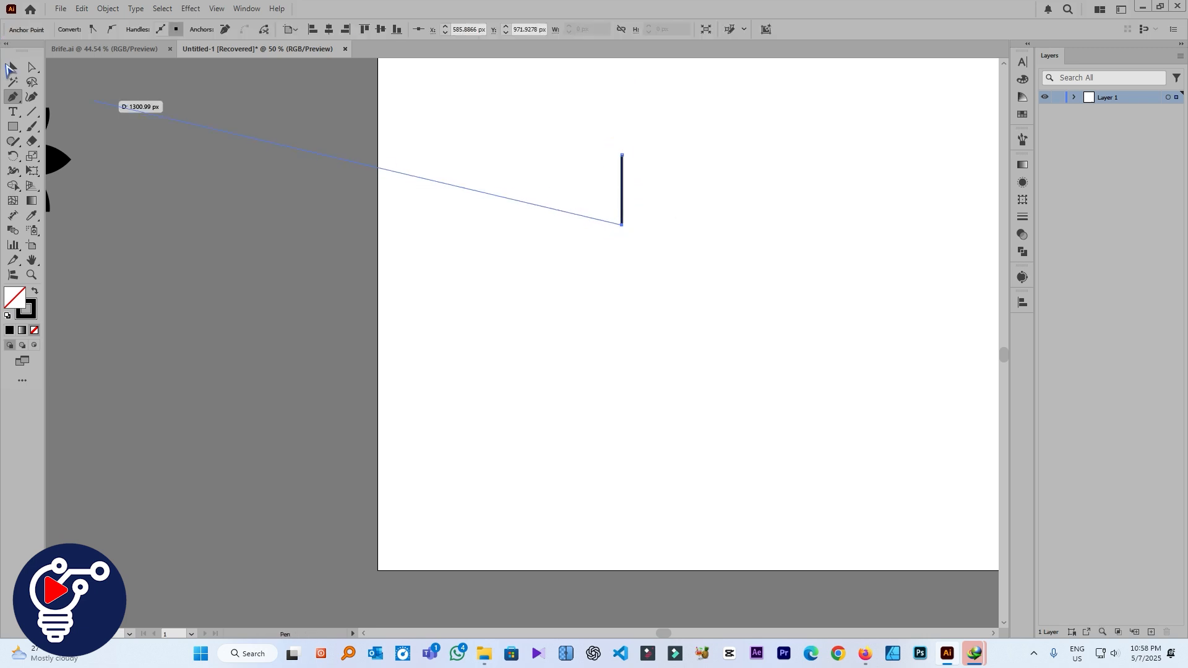
Apply the triangular tapered width profile to the vertical line, narrowing it to a point at its lower end
{"action": "left_click", "coordinate": [11, 70]}
{"action": "left_click_drag", "start_coordinate": [668, 260], "coordinate": [538, 101]}
{"action": "left_click", "coordinate": [201, 32]}
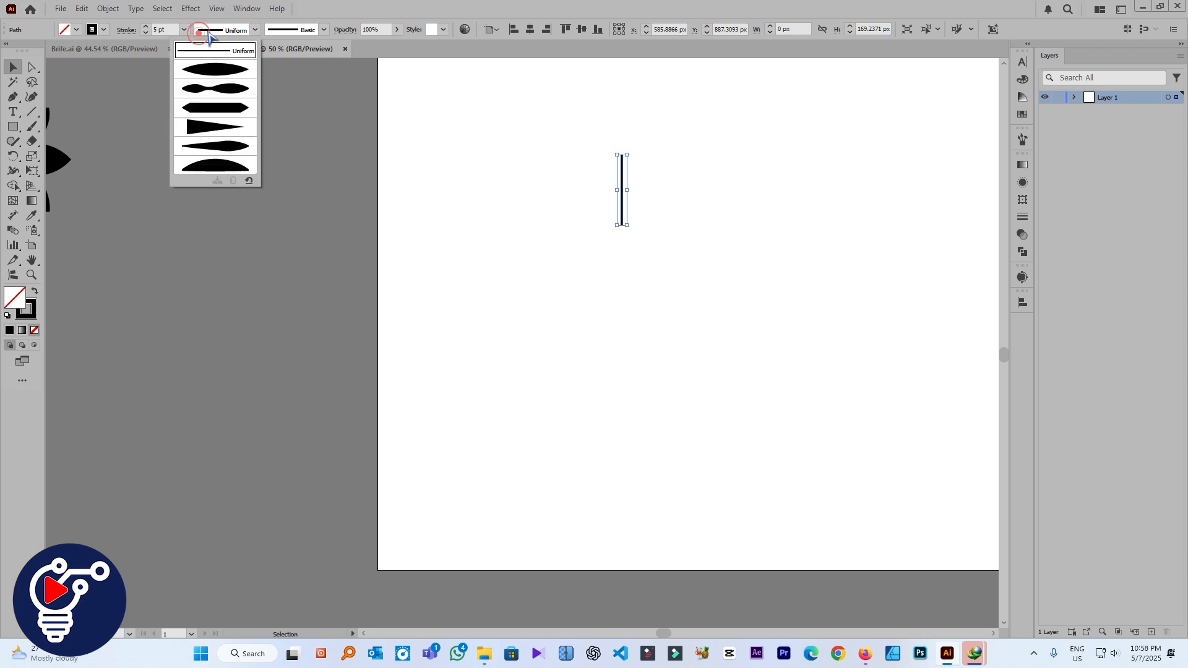
{"action": "left_click", "coordinate": [233, 127]}
{"action": "left_click", "coordinate": [708, 252]}
{"action": "left_click_drag", "start_coordinate": [693, 241], "coordinate": [514, 90]}
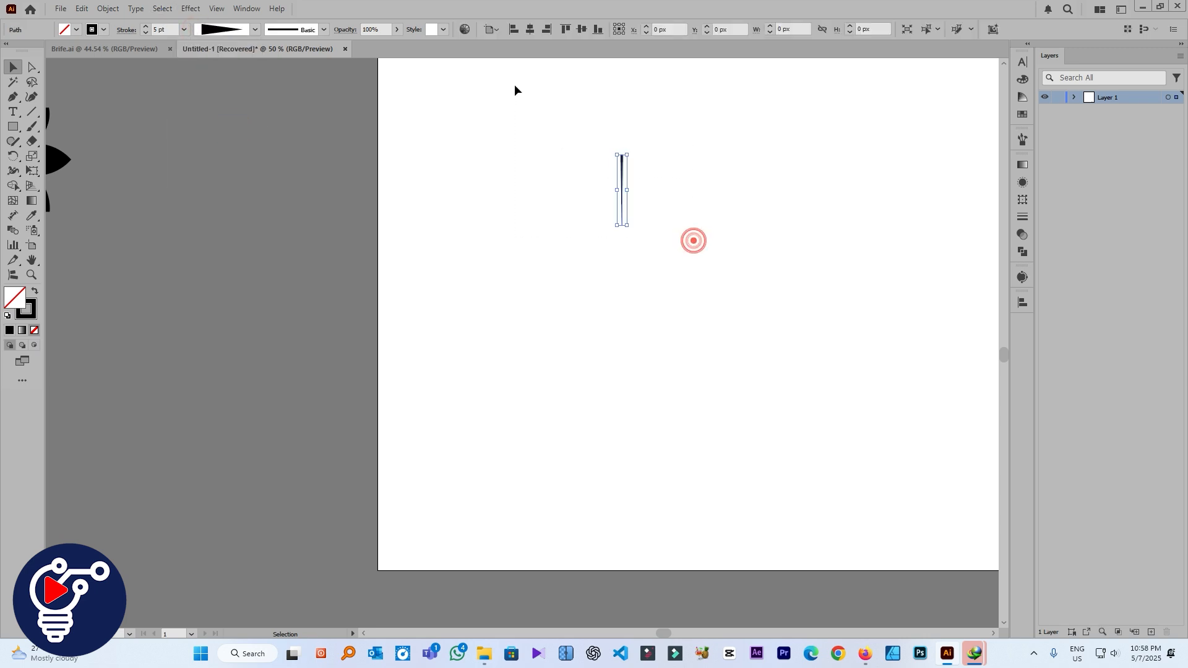
Set the tapered line's stroke weight to 9 pt
{"action": "scroll", "coordinate": [639, 210], "scroll_direction": "up", "scroll_amount": 2}
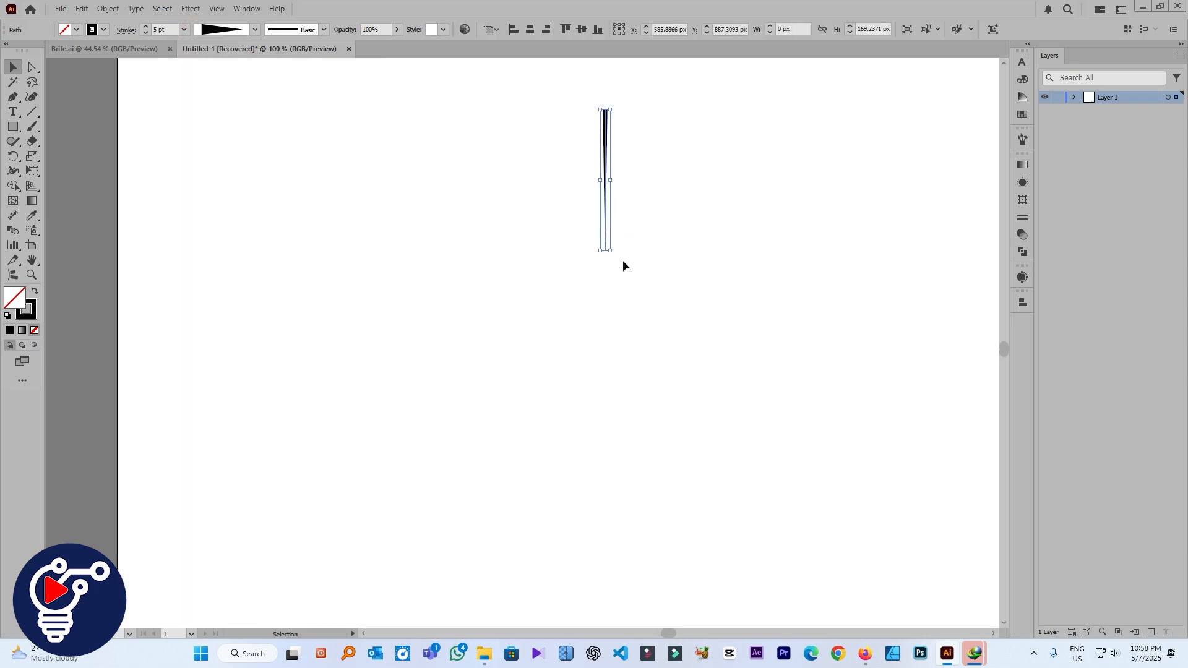
{"action": "left_click_drag", "start_coordinate": [623, 265], "coordinate": [582, 127]}
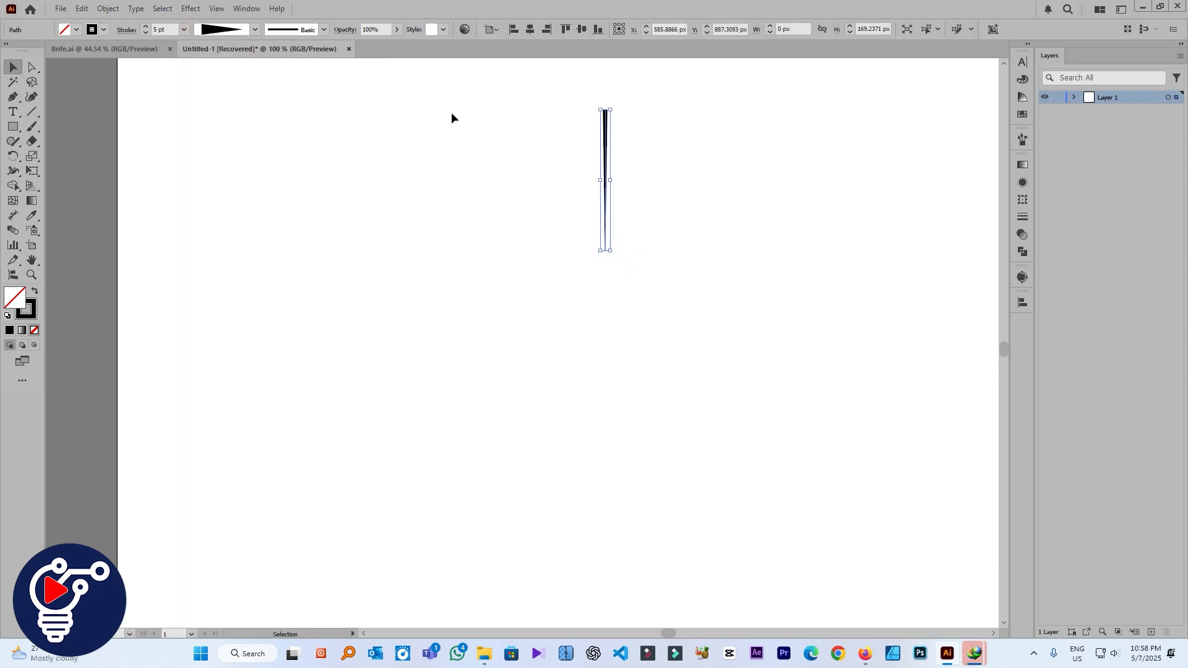
{"action": "left_click", "coordinate": [185, 35]}
{"action": "left_click", "coordinate": [206, 193]}
{"action": "left_click", "coordinate": [756, 294]}
{"action": "left_click_drag", "start_coordinate": [695, 258], "coordinate": [559, 70]}
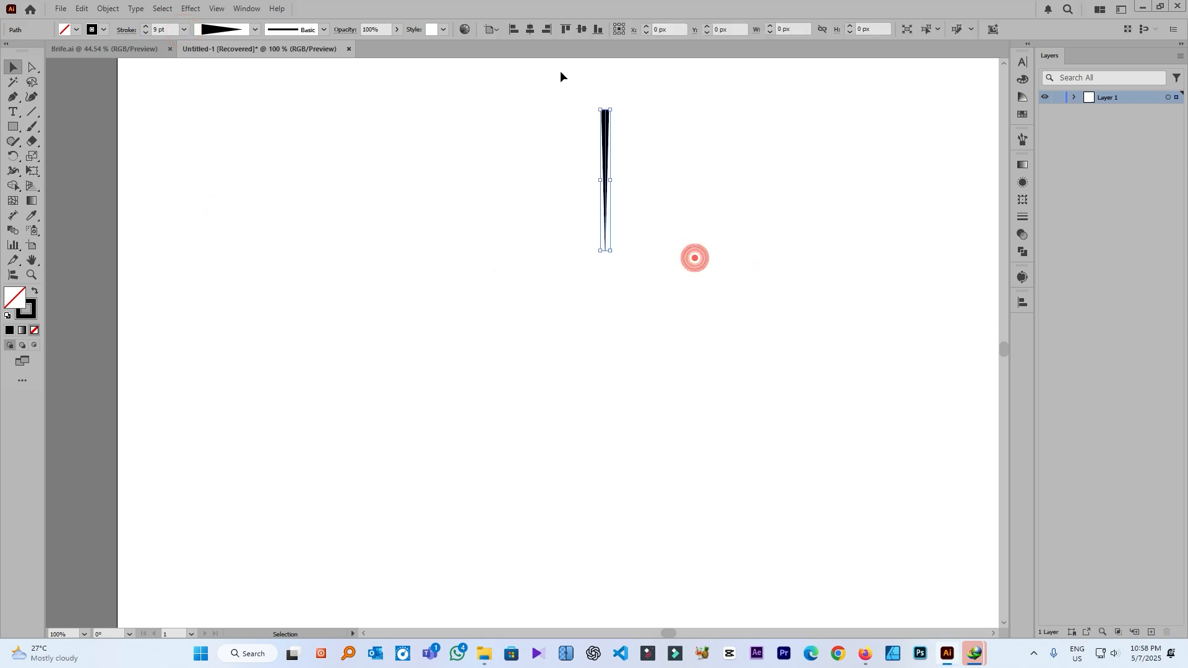
Create a Radial repeat from the tapered line and increase it to 27 instances
{"action": "left_click", "coordinate": [695, 273]}
{"action": "left_click_drag", "start_coordinate": [611, 183], "coordinate": [604, 174]}
{"action": "left_click", "coordinate": [108, 9]}
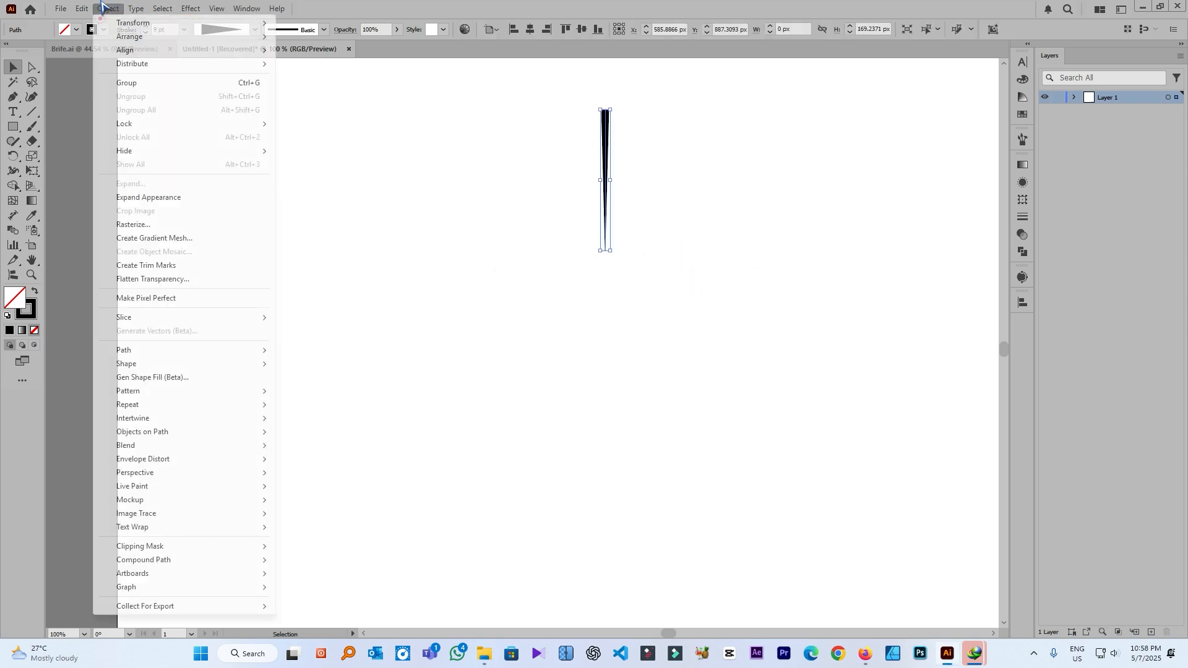
{"action": "mouse_move", "coordinate": [229, 409]}
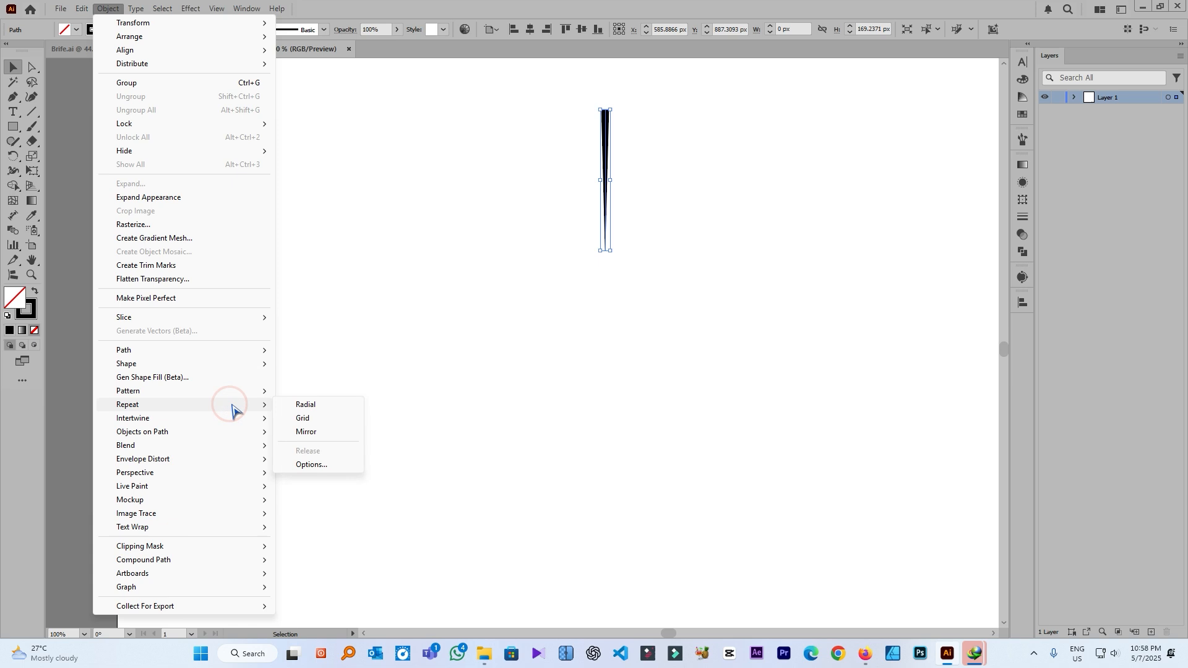
{"action": "left_click", "coordinate": [339, 403]}
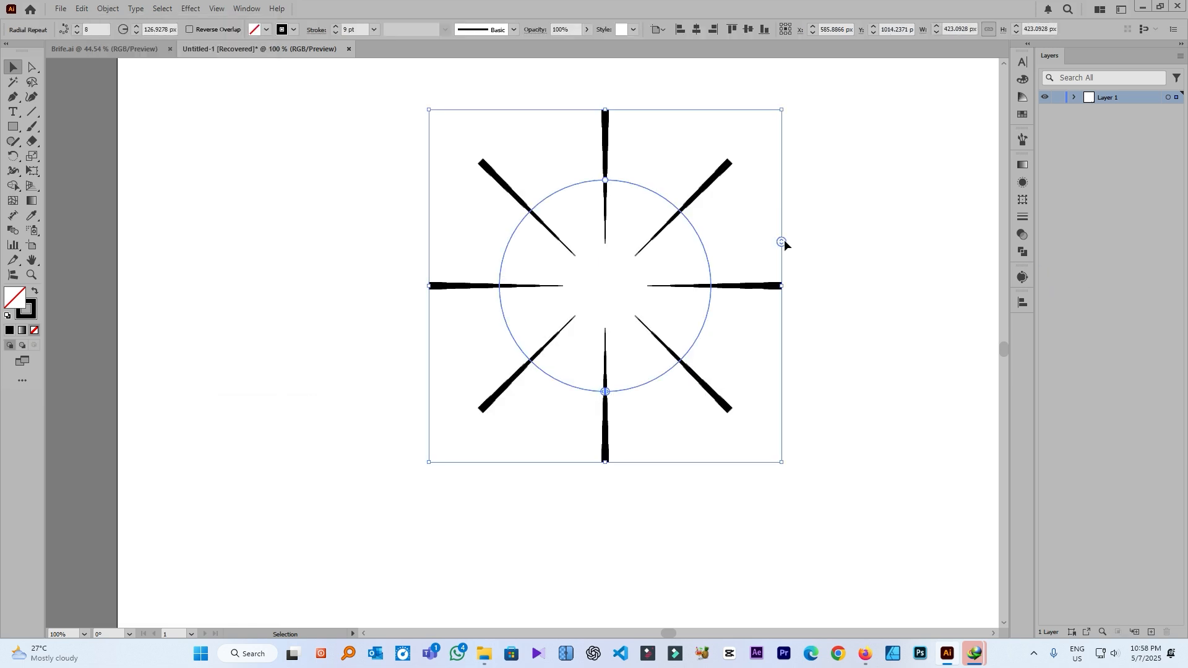
{"action": "left_click_drag", "start_coordinate": [782, 241], "coordinate": [770, 120]}
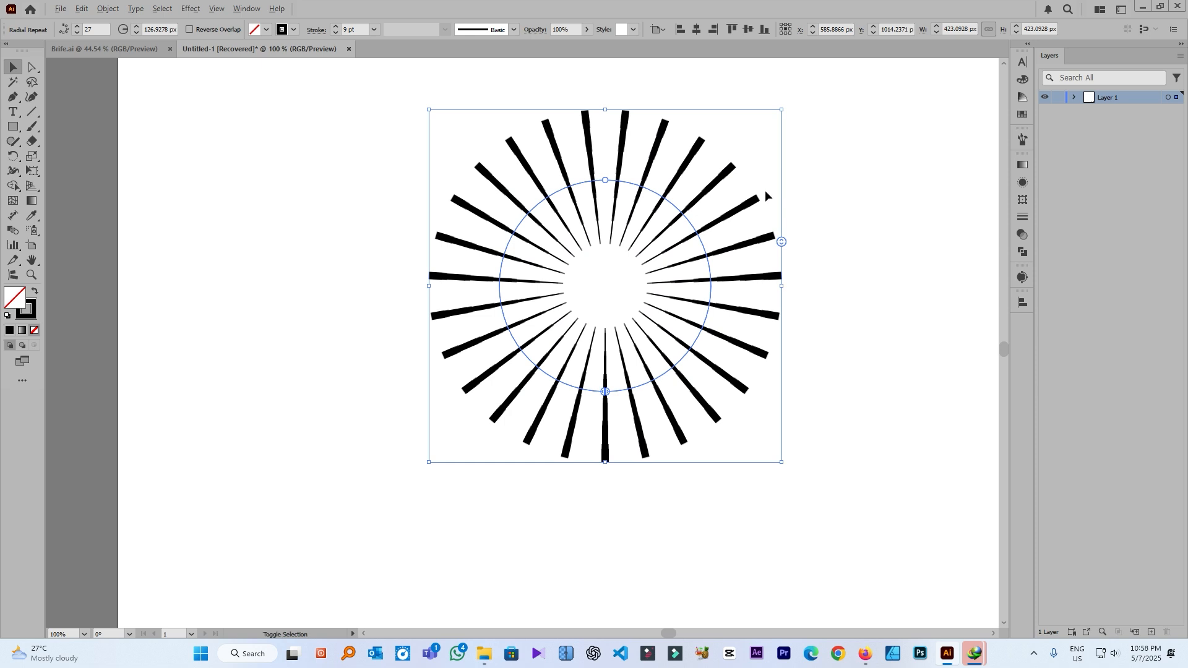
Move the radial burst up to the left edge of the artboard, leaving empty space beside it
{"action": "scroll", "coordinate": [766, 192], "scroll_direction": "down", "scroll_amount": 4}
{"action": "mouse_move", "coordinate": [816, 230]}
{"action": "left_mouse_down"}
{"action": "mouse_move", "coordinate": [686, 239]}
{"action": "mouse_move", "coordinate": [513, 150]}
{"action": "left_mouse_up"}
{"action": "left_click_drag", "start_coordinate": [567, 198], "coordinate": [495, 149]}
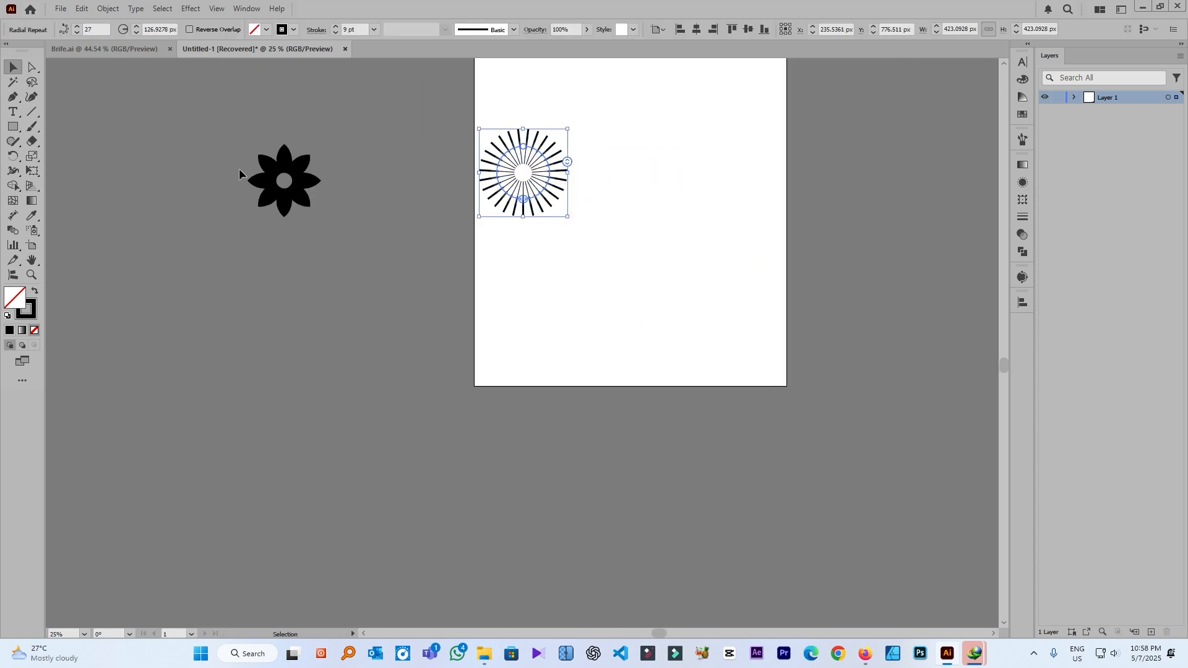
Draw a circle about 374 px in diameter on the artboard, below and to the right of the radial burst
{"action": "left_click", "coordinate": [13, 127]}
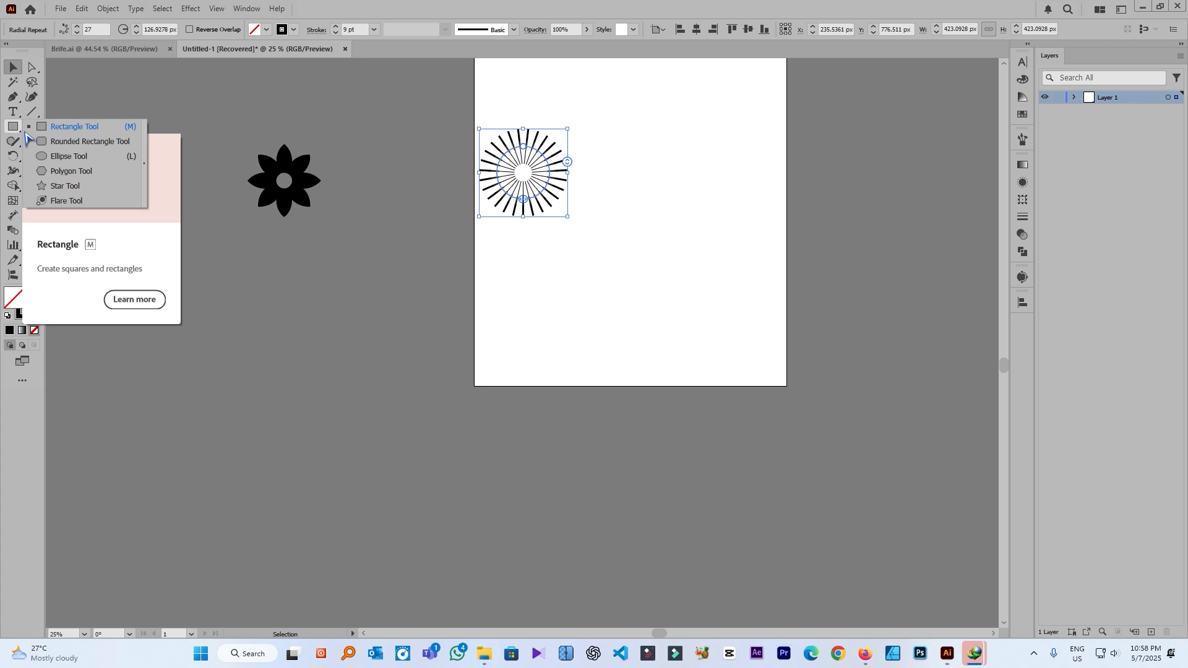
{"action": "left_click", "coordinate": [74, 156]}
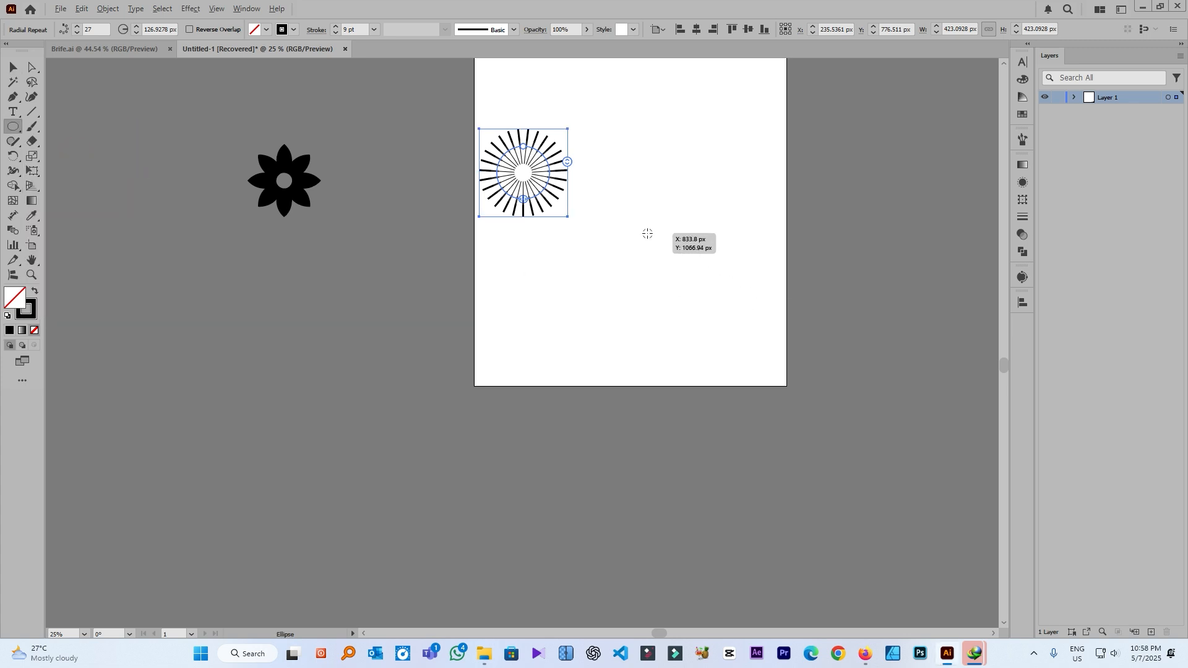
{"action": "left_click_drag", "start_coordinate": [646, 233], "coordinate": [686, 273]}
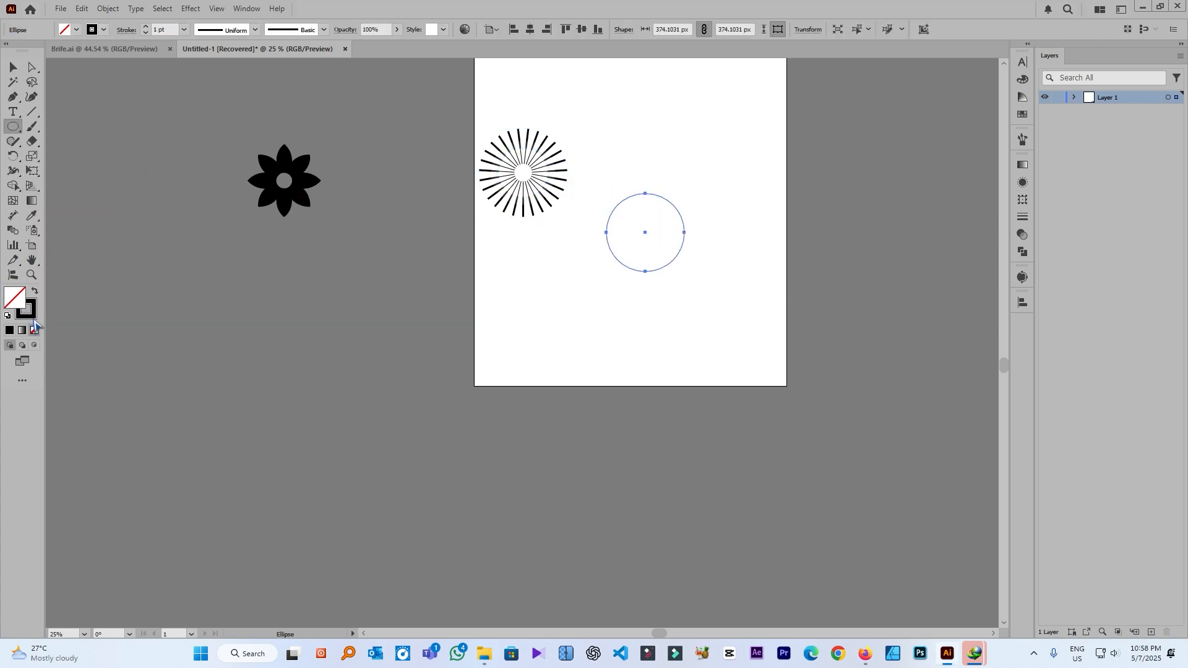
Try stroke weights of 6 pt and 10 pt on the new circle and keep it selected
{"action": "left_click", "coordinate": [30, 313]}
{"action": "left_click", "coordinate": [183, 29]}
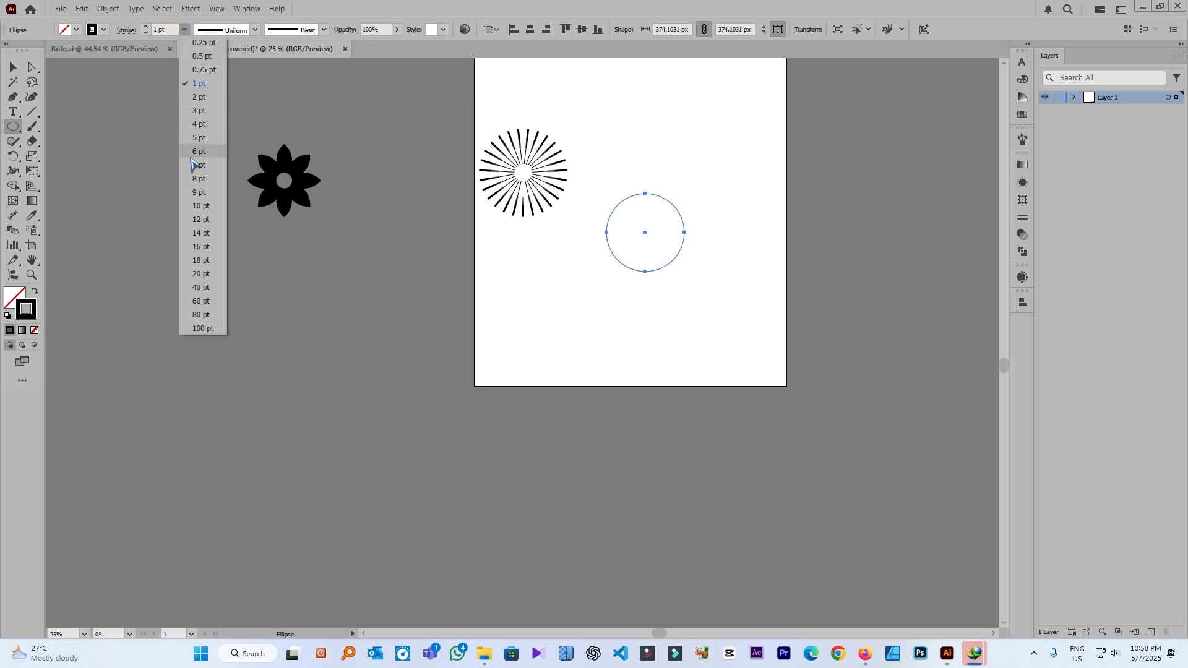
{"action": "left_click", "coordinate": [193, 155]}
{"action": "left_click", "coordinate": [15, 65]}
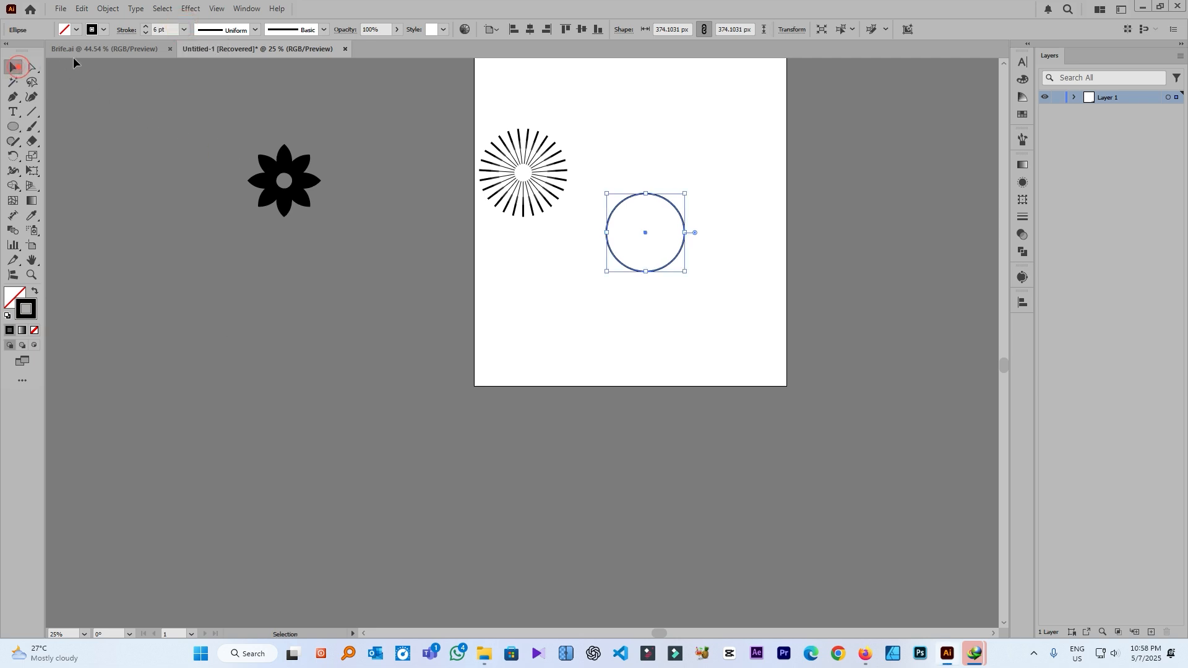
{"action": "left_click", "coordinate": [184, 29]}
{"action": "left_click", "coordinate": [199, 207]}
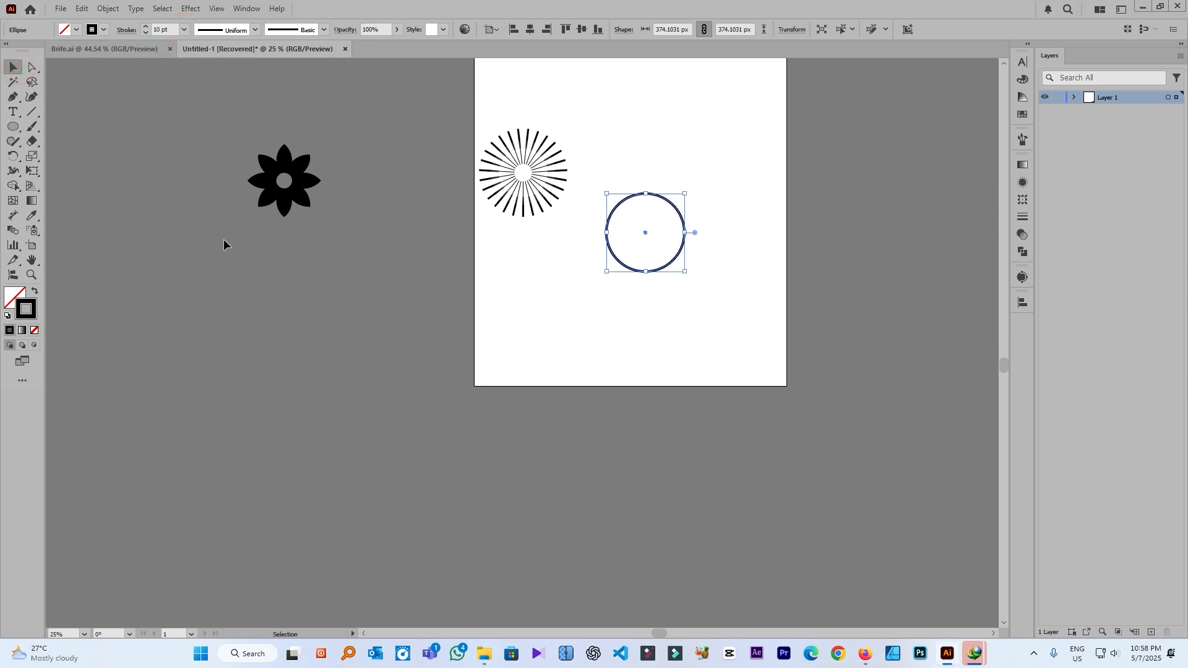
{"action": "left_click", "coordinate": [756, 274]}
{"action": "left_click_drag", "start_coordinate": [735, 281], "coordinate": [607, 184]}
{"action": "left_click_drag", "start_coordinate": [713, 296], "coordinate": [635, 177]}
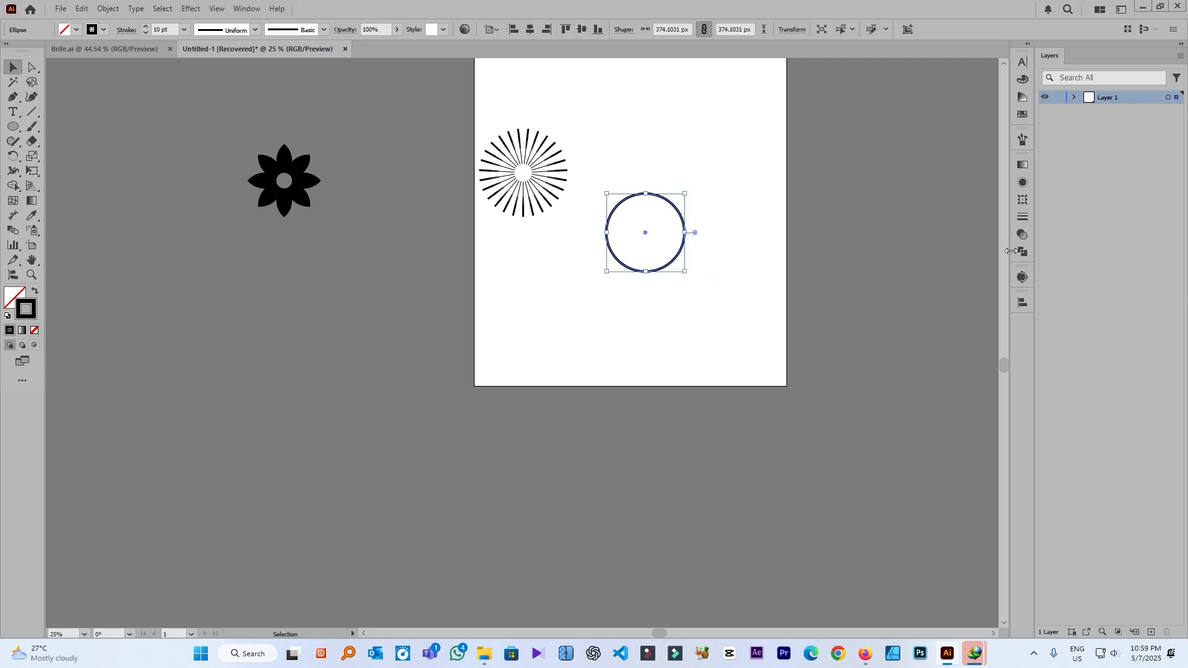
Set the circle's stroke weight to 250 pt and make it a dashed line to form a sunburst
{"action": "left_click", "coordinate": [1027, 220]}
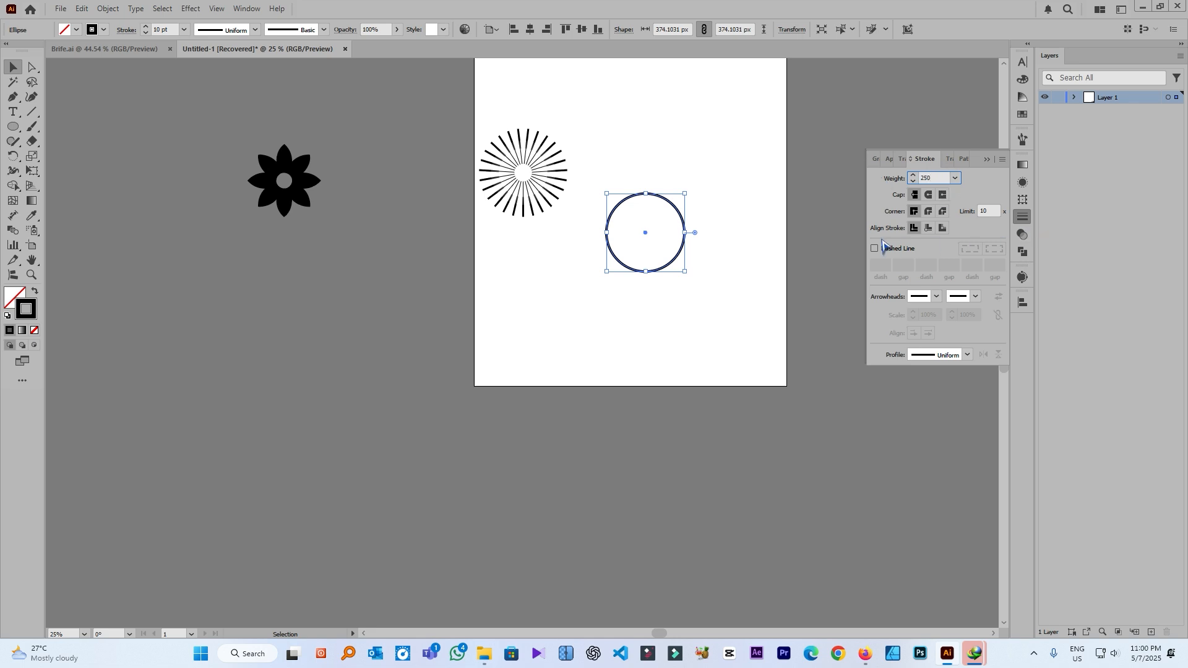
{"action": "left_click", "coordinate": [869, 253]}
{"action": "left_click", "coordinate": [883, 253]}
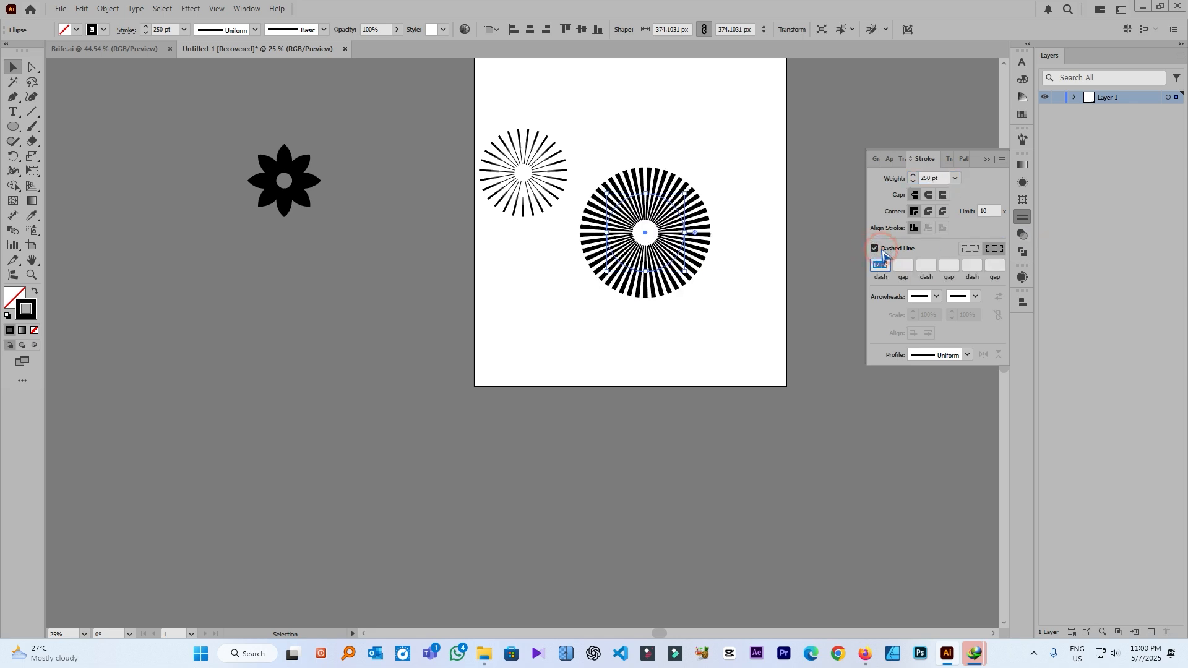
{"action": "scroll", "coordinate": [624, 207], "scroll_direction": "up", "scroll_amount": 3}
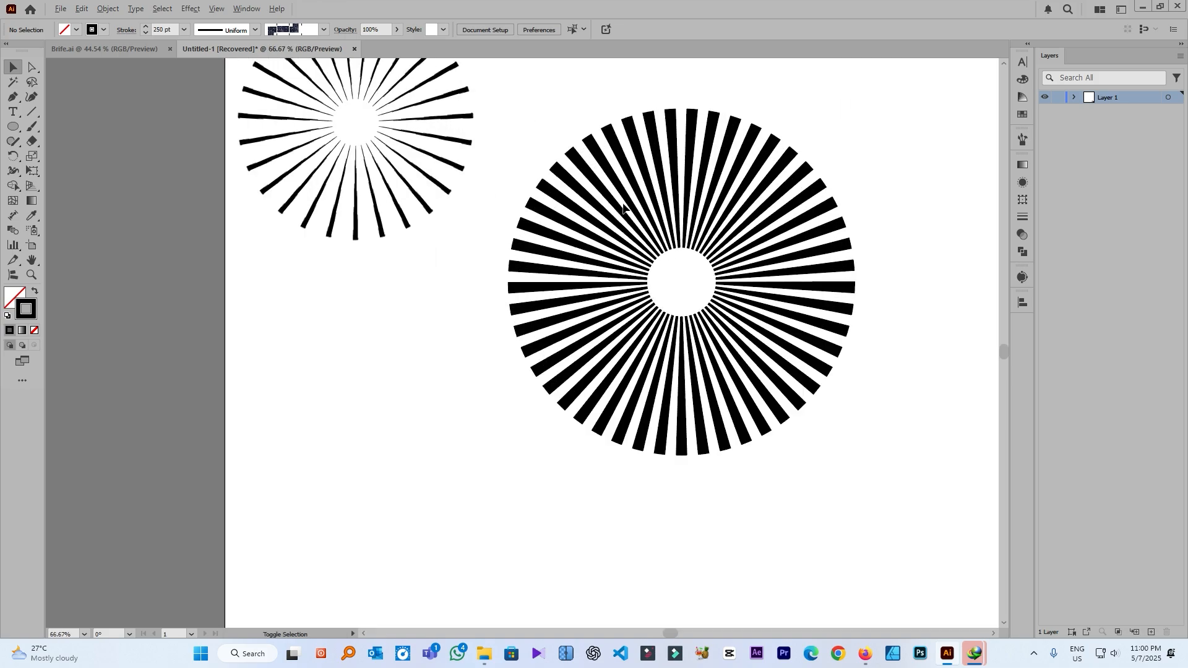
{"action": "scroll", "coordinate": [635, 193], "scroll_direction": "up", "scroll_amount": 2}
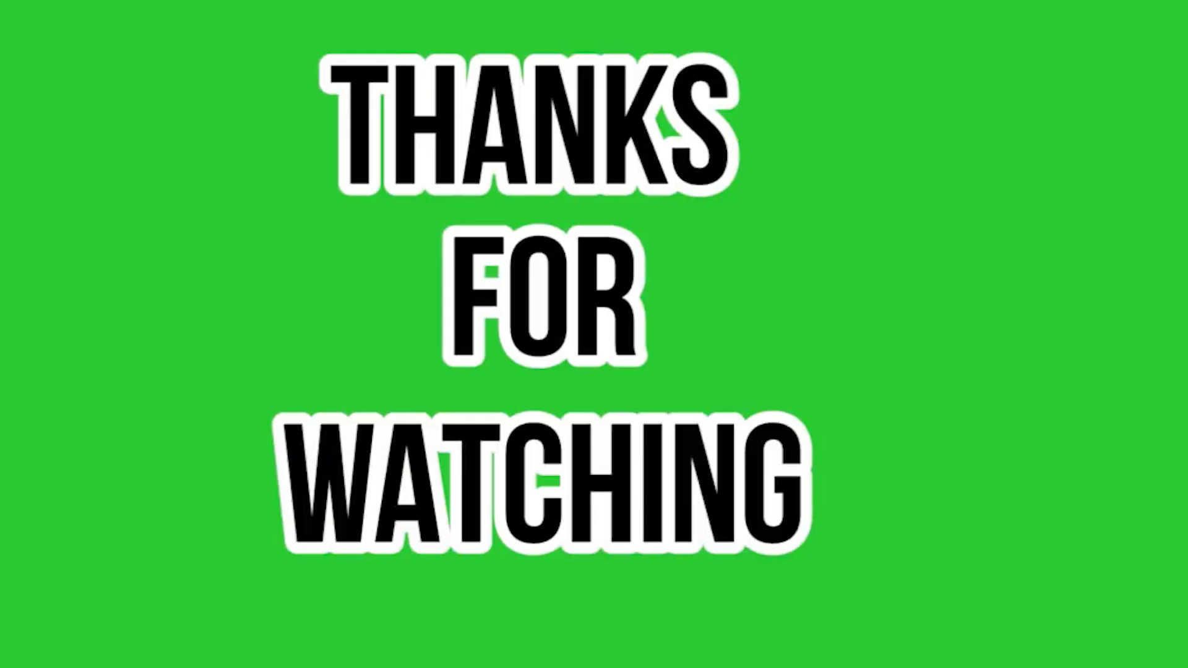